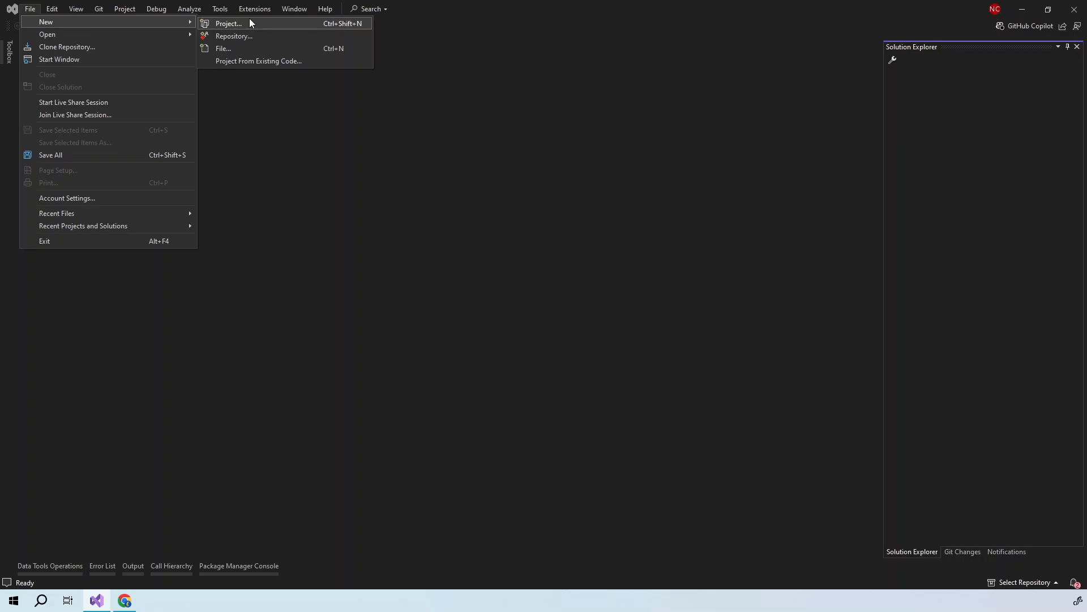
- Start a new project and filter the templates to C#, All platforms and Web
left_click(249, 20)
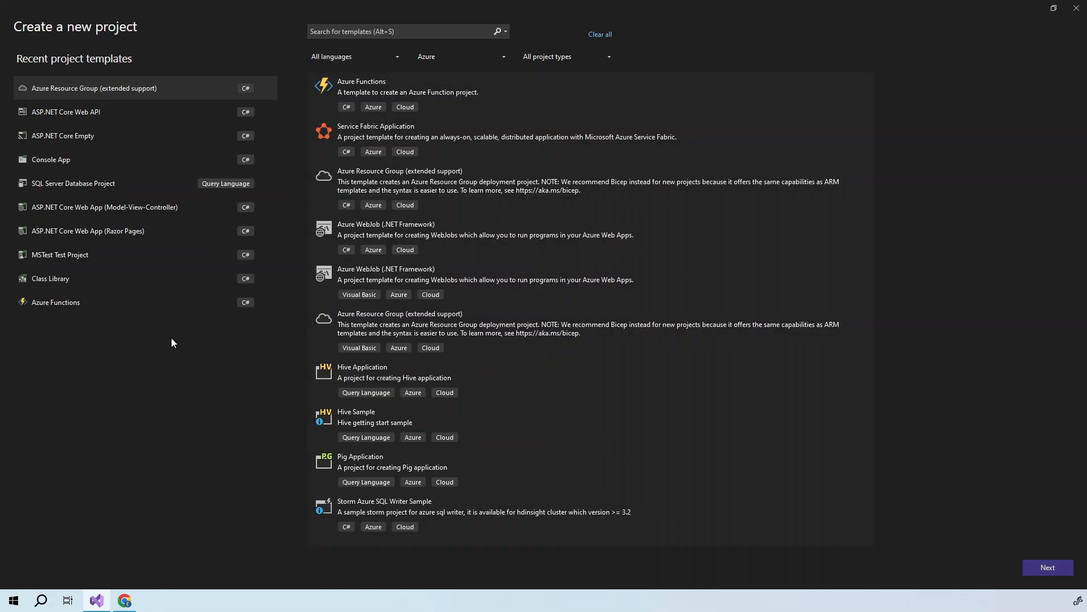
left_click(349, 56)
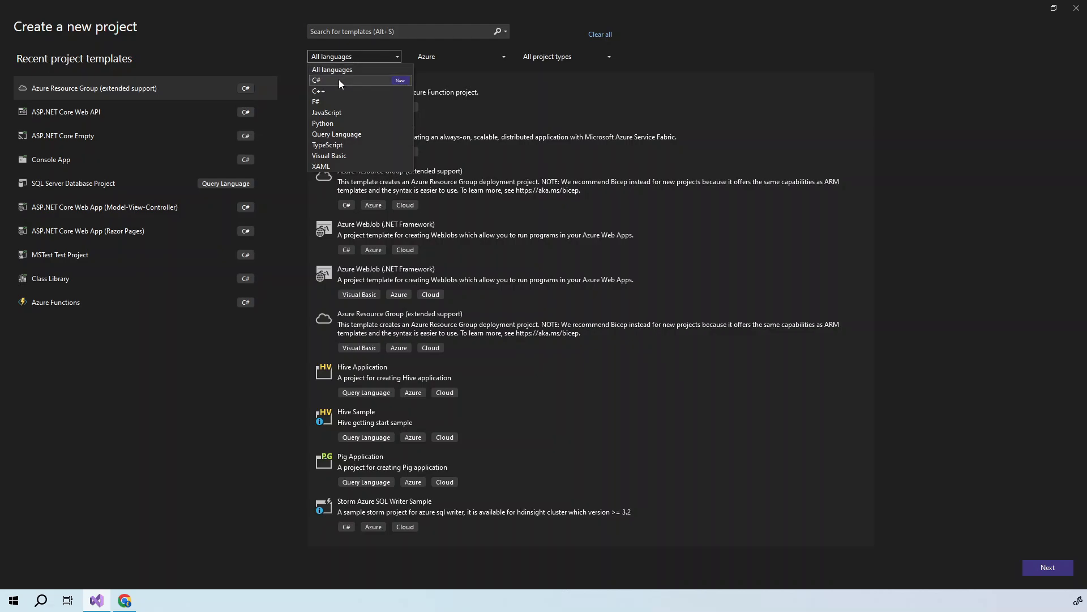
key("Return")
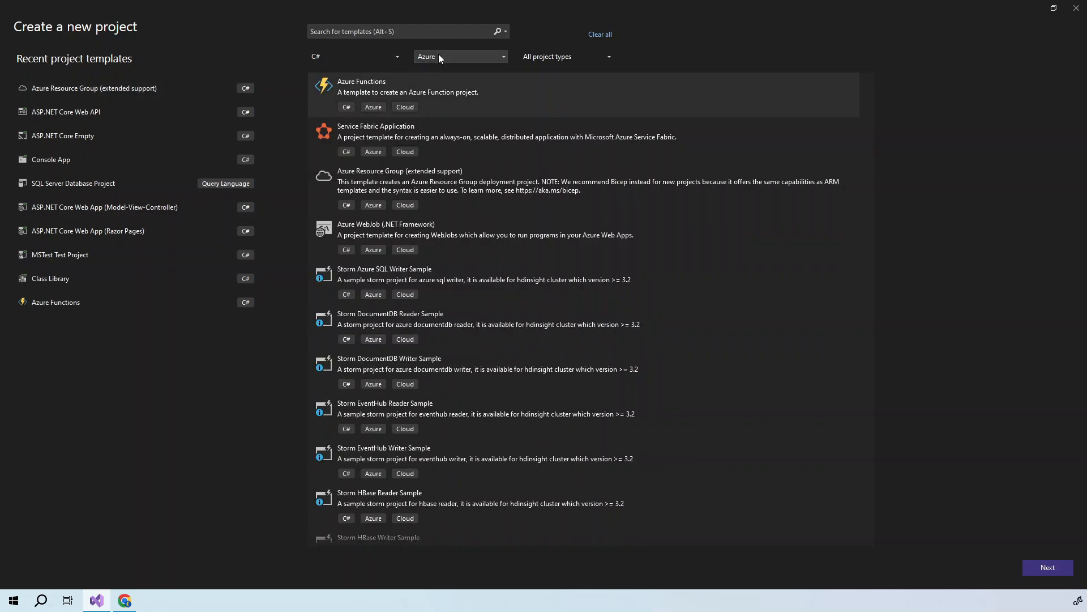
left_click(439, 54)
left_click(437, 69)
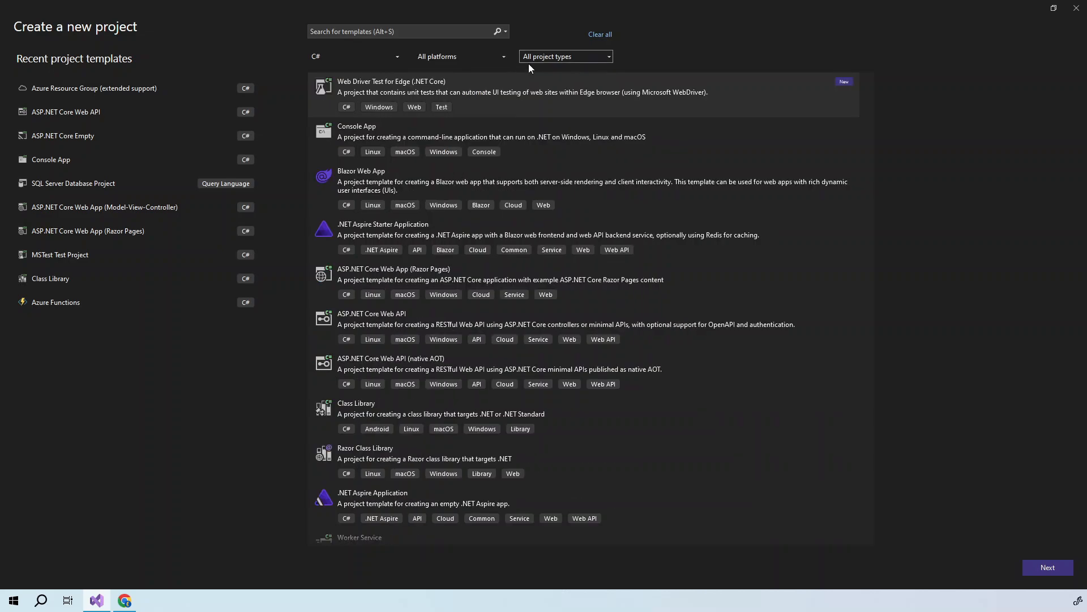
left_click(555, 56)
scroll(551, 150, "down", 2)
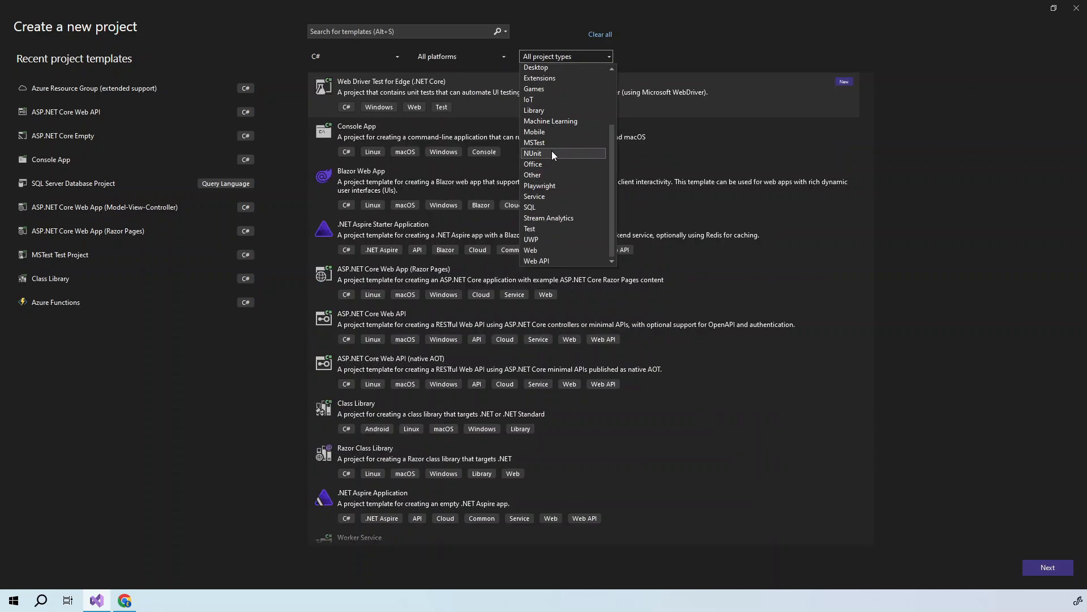
left_click(543, 250)
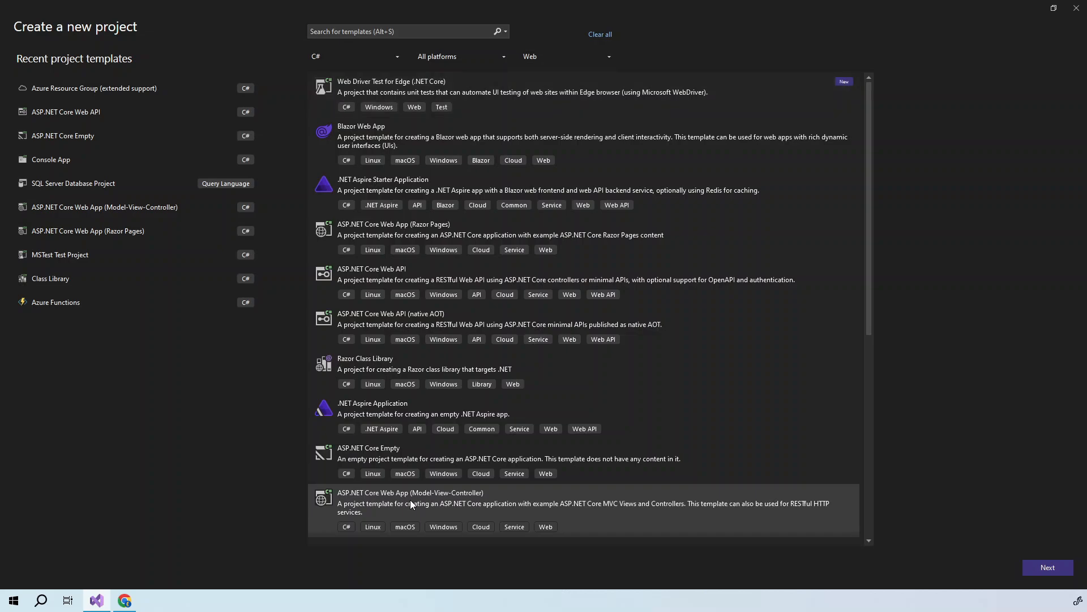
- Create an ASP.NET Core Web App (Model-View-Controller) named WebAppDemo targeting .NET 8.0
double_click(439, 508)
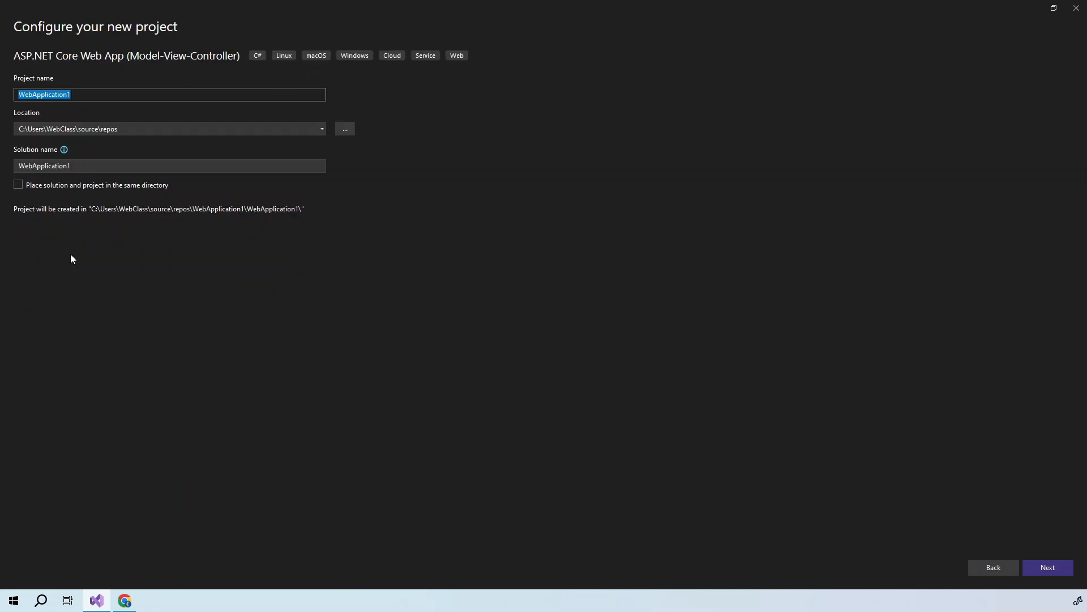
type("WebAppDemo")
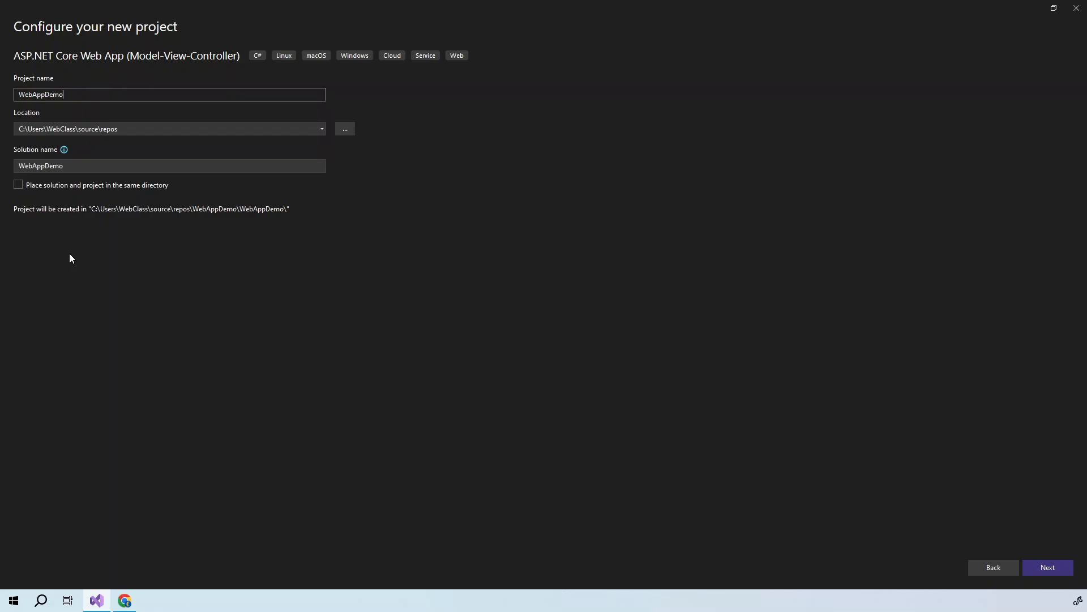
left_click(1053, 568)
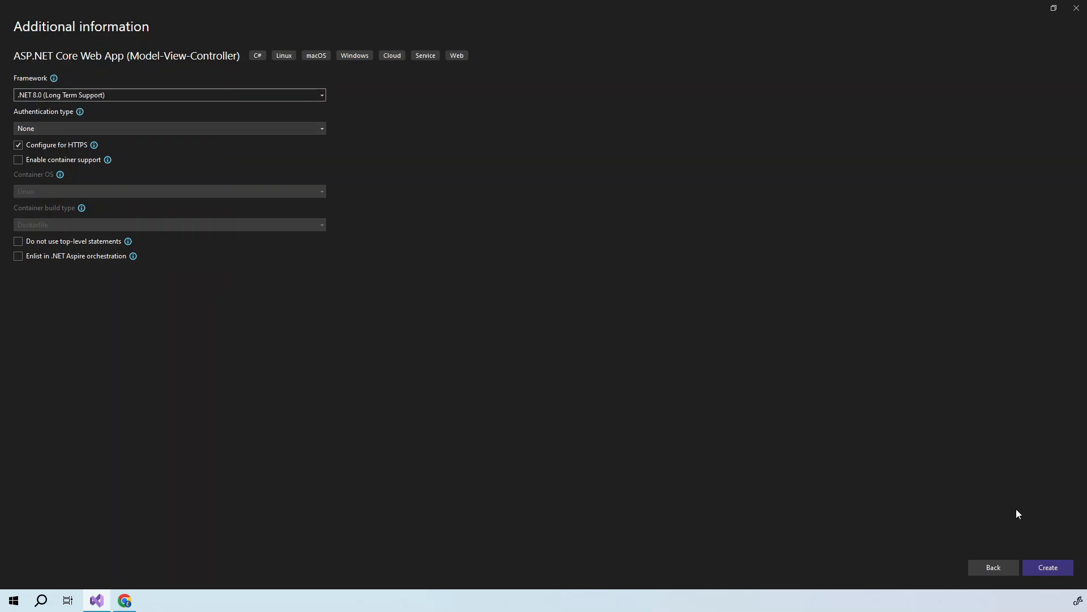
left_click(1040, 569)
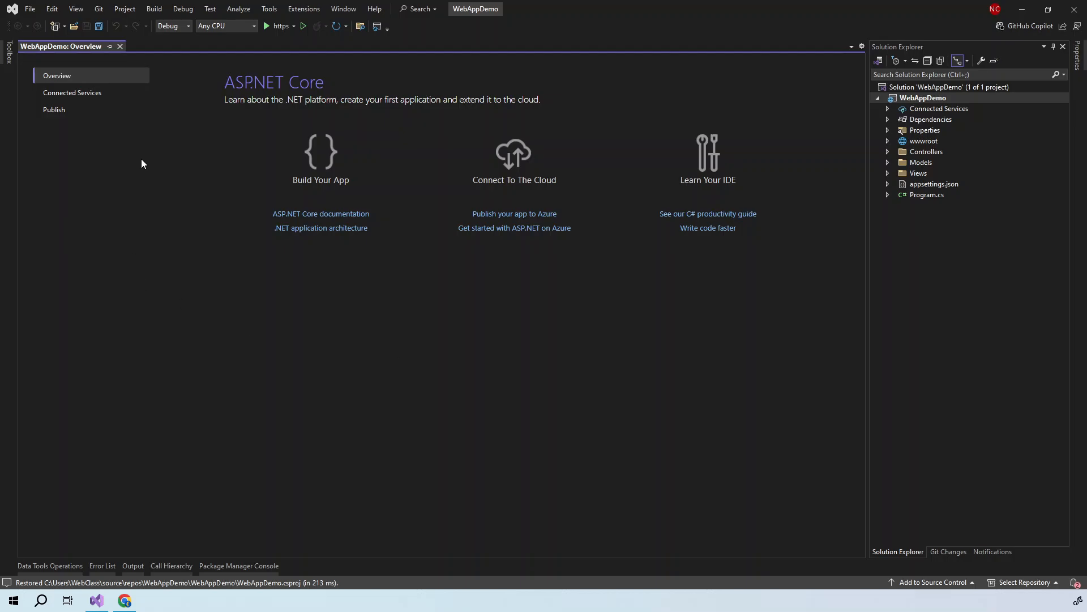
- Open the WebAppDemo Debug Properties and delete the http and IIS Express launch profiles
left_click(181, 9)
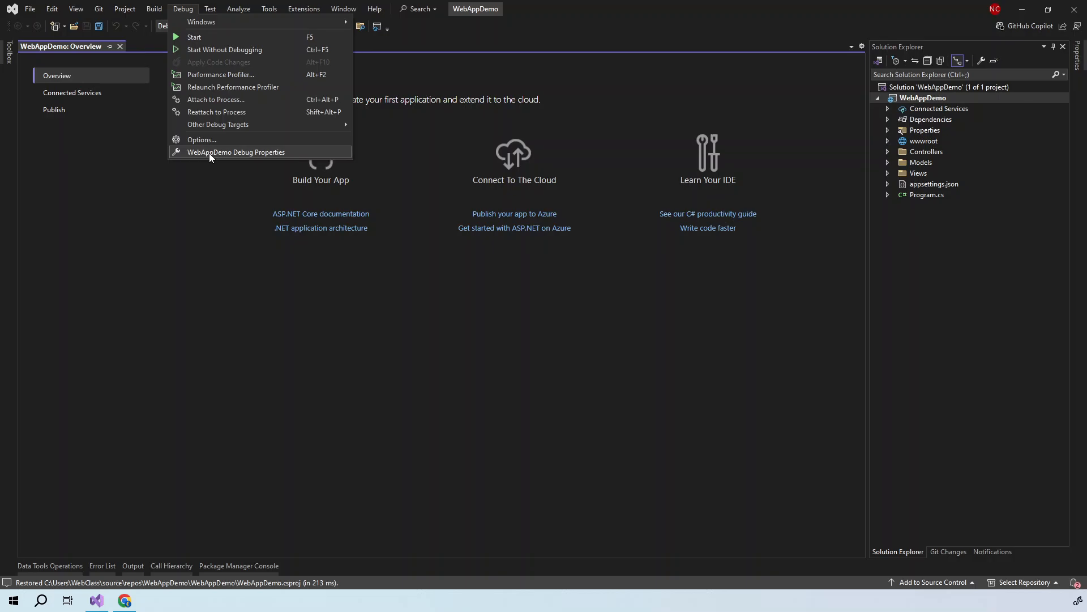
left_click(248, 152)
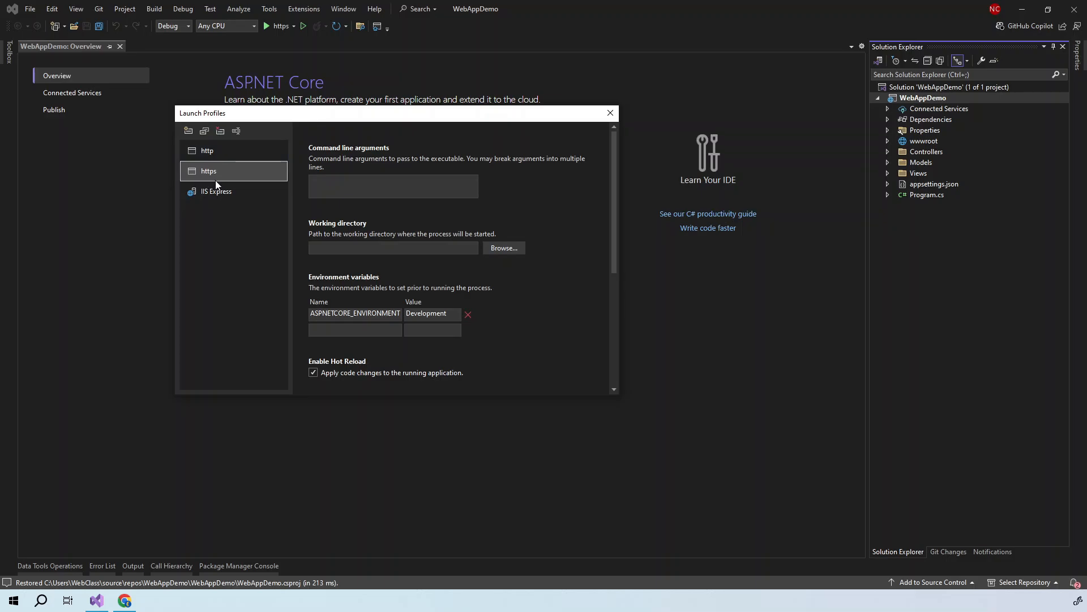
left_click(205, 149)
key("Delete")
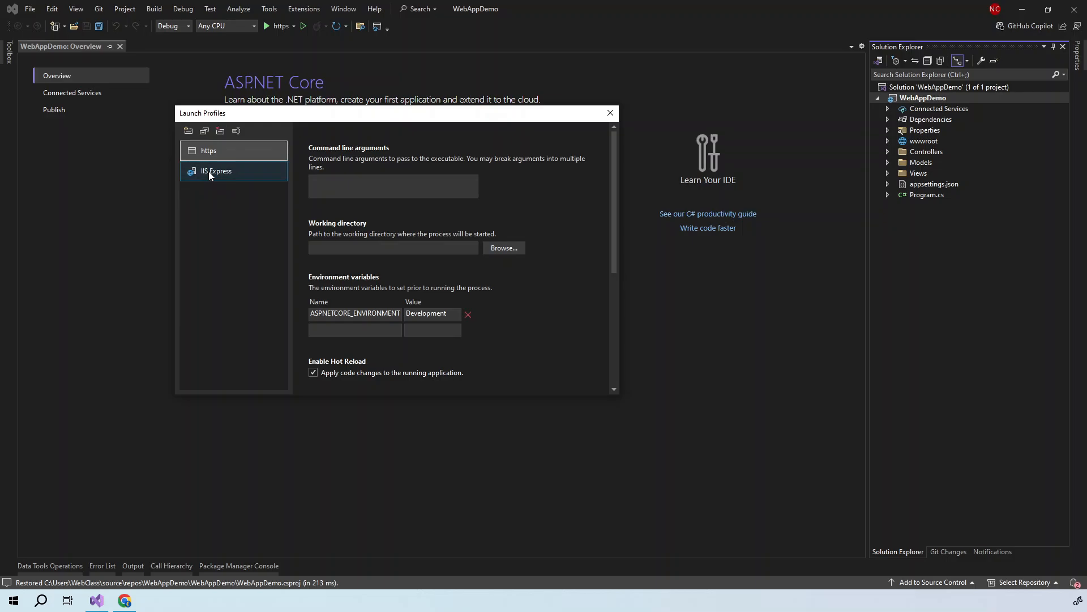
left_click(209, 172)
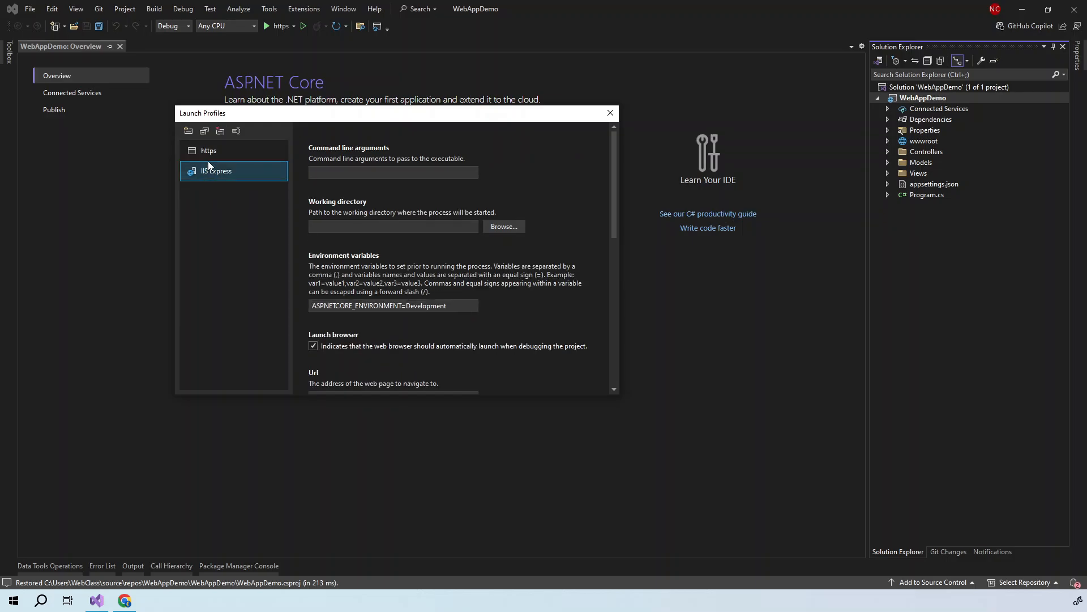
left_click(220, 130)
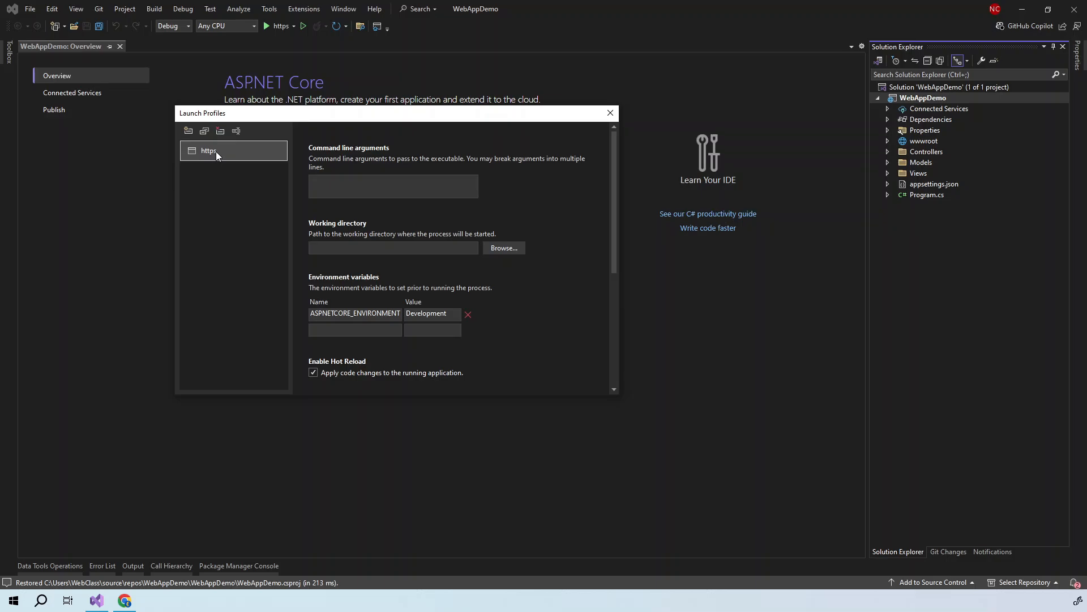
- Rename the https profile to Development and check its ASPNETCORE_ENVIRONMENT value
left_click(237, 131)
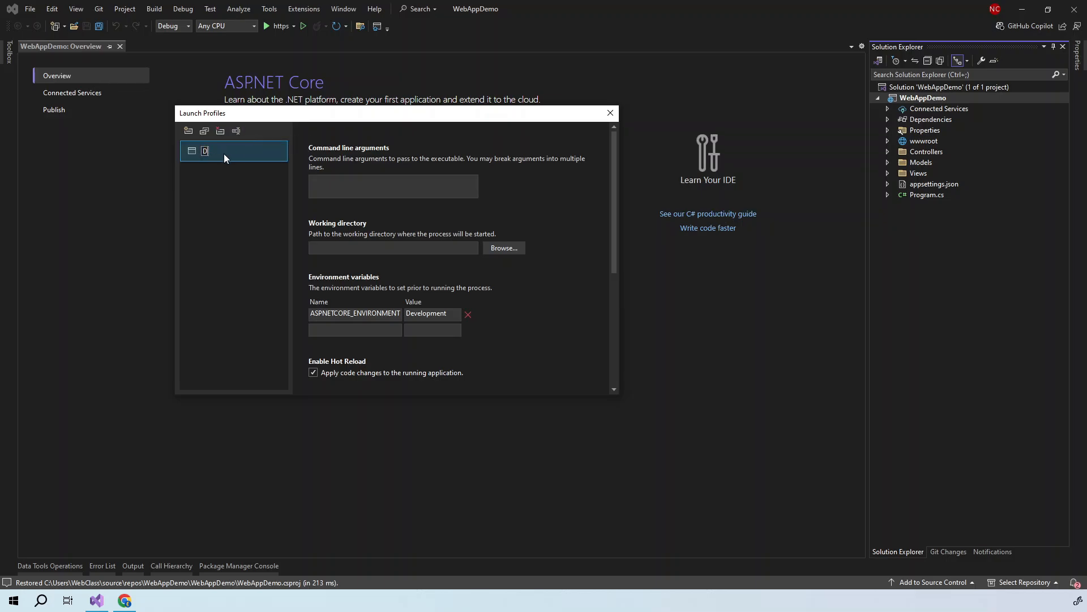
type("Development")
key("Return")
scroll(298, 229, "down", 3)
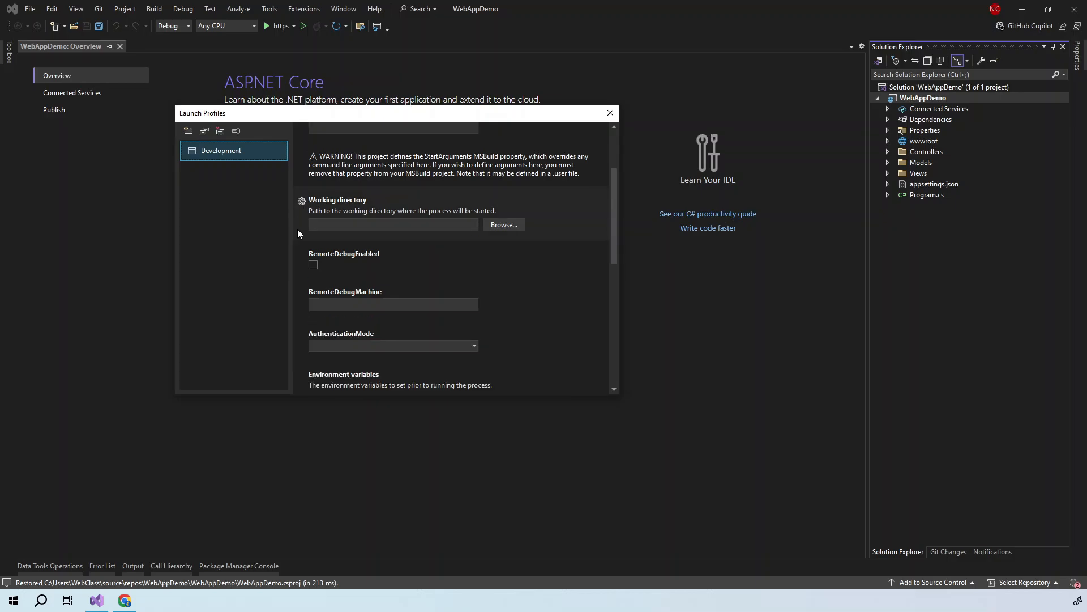
scroll(297, 229, "down", 1)
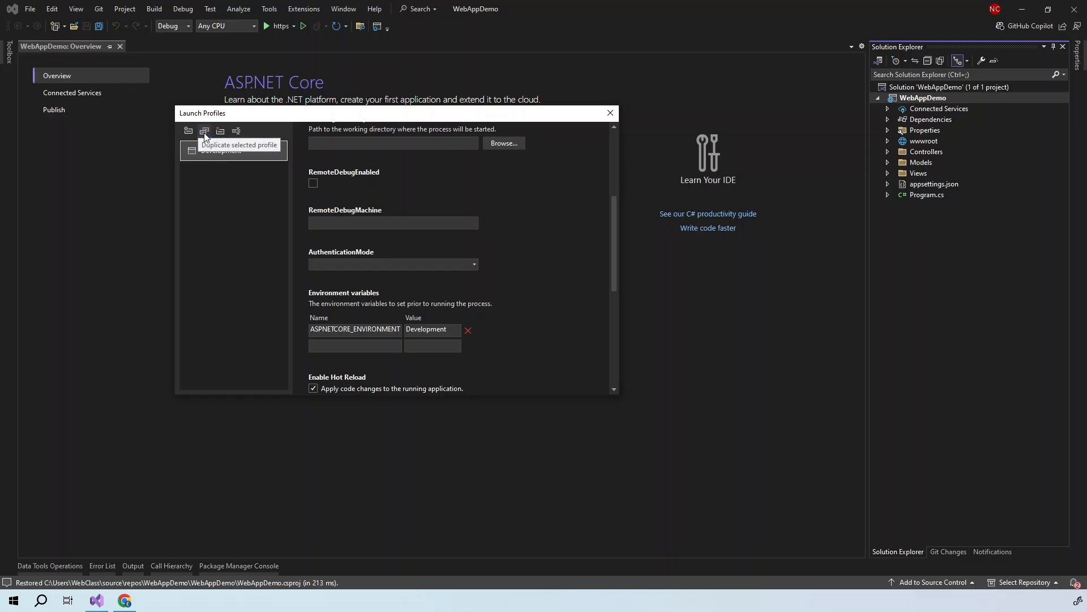
- Add a Staging profile copy with ASPNETCORE_ENVIRONMENT set to Staging
left_click(238, 134)
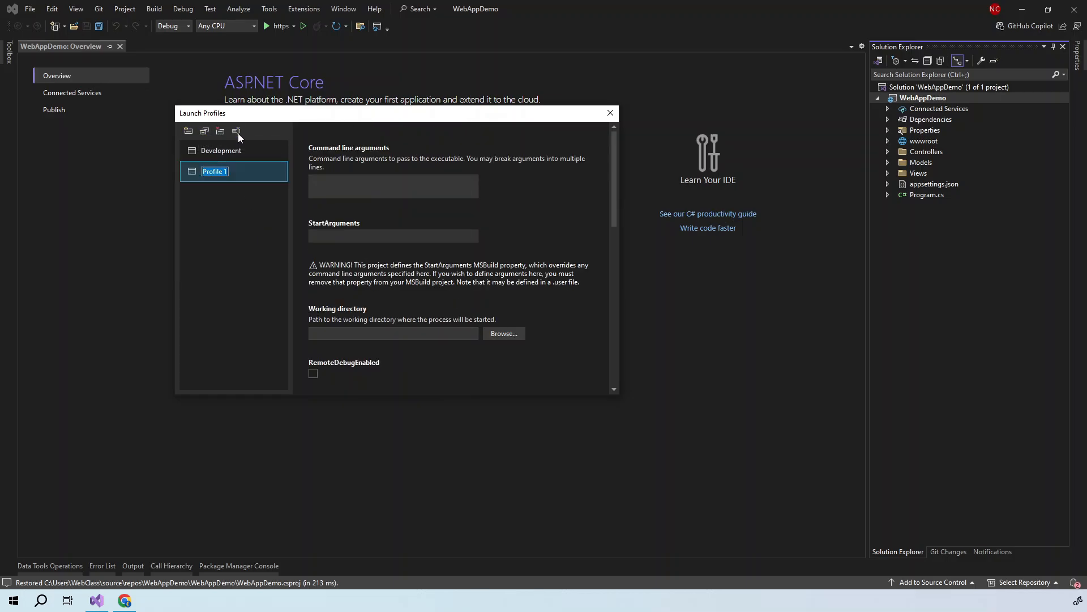
type("Staging")
key("Return")
scroll(297, 195, "down", 7)
double_click(427, 329)
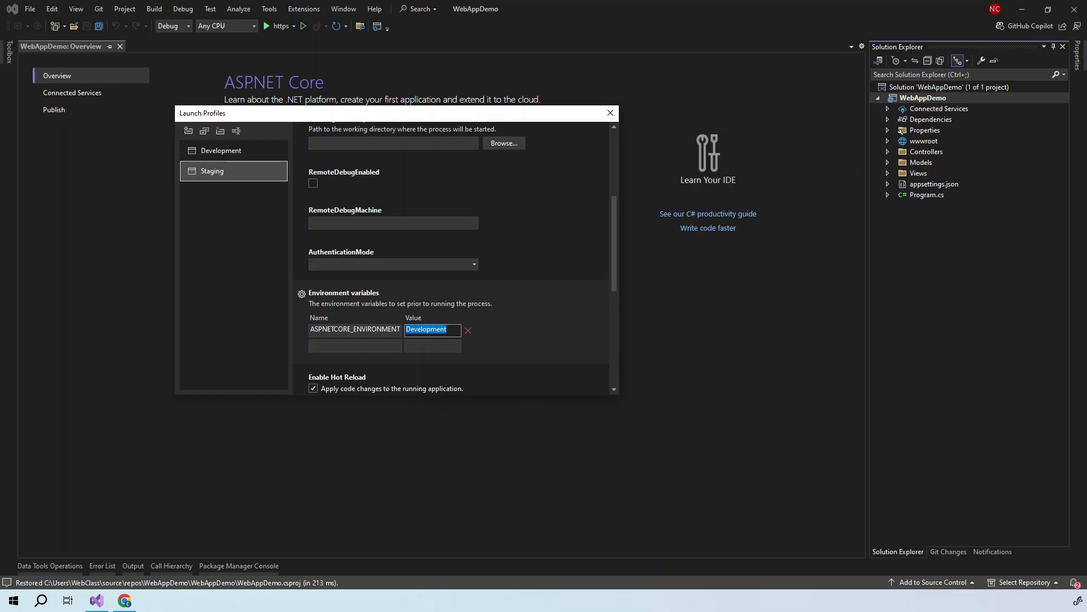
type("Staging")
left_click(213, 164)
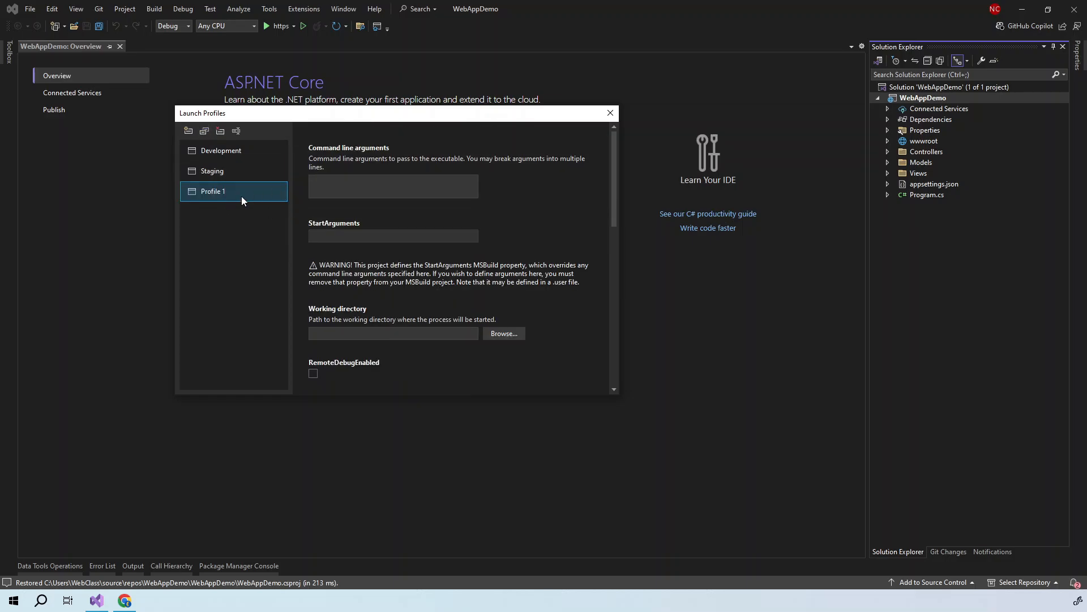
- Set up a Production profile with ASPNETCORE_ENVIRONMENT set to Production
left_click(236, 131)
scroll(302, 253, "down", 4)
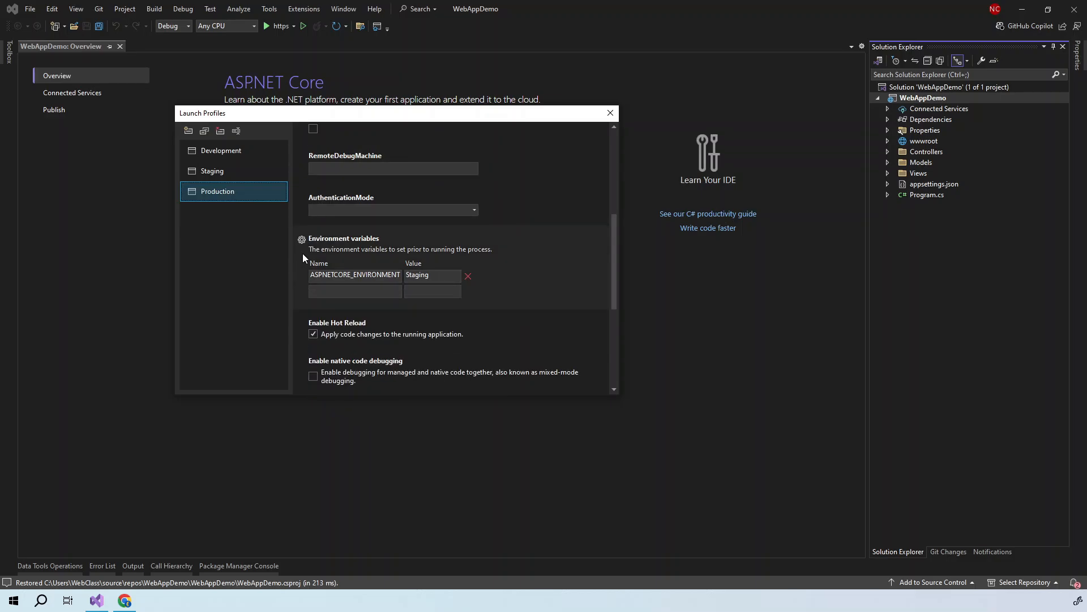
double_click(424, 276)
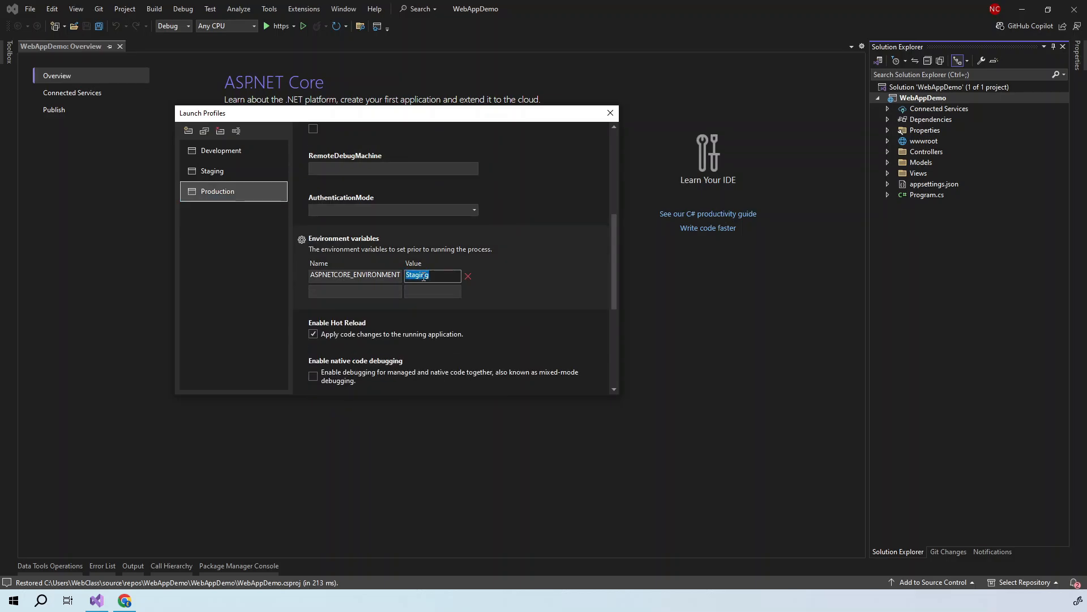
type("Production")
left_click(229, 187)
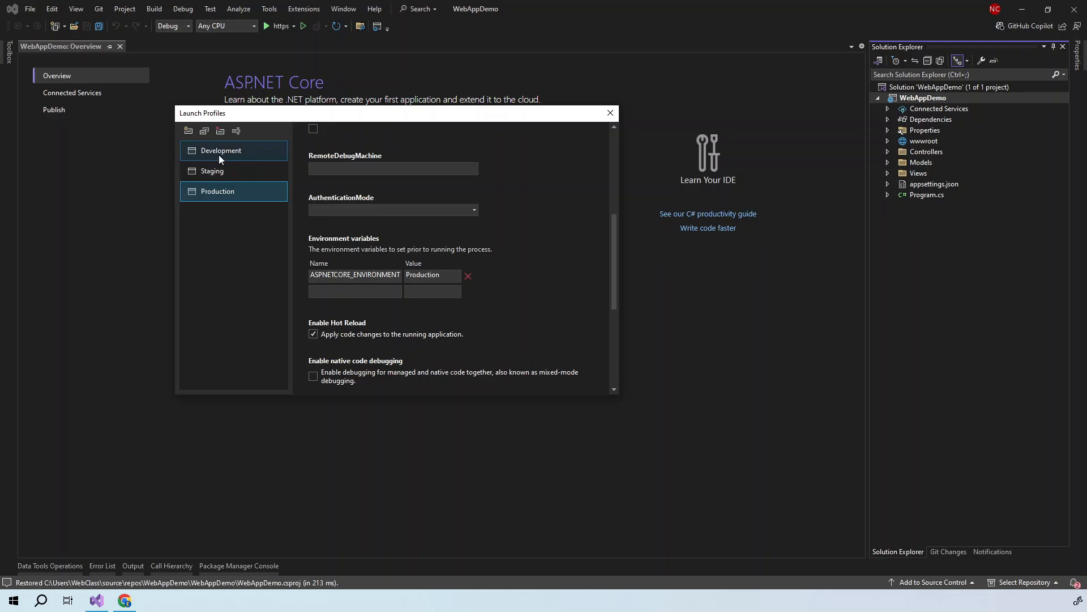
left_click(209, 175)
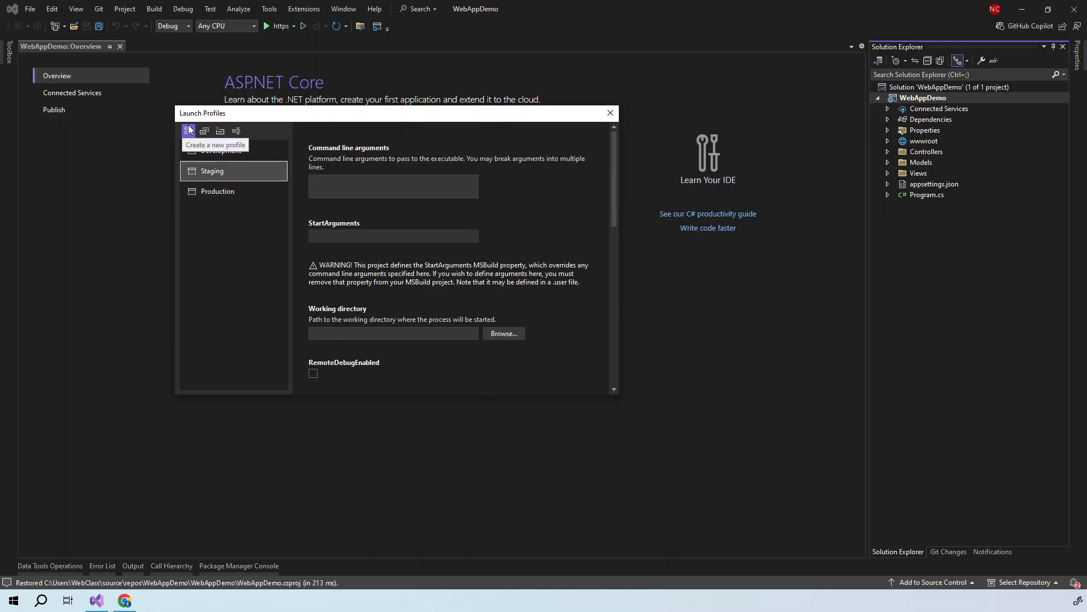
- Close the launch profiles dialog and open launchSettings.json from Properties
left_click(609, 115)
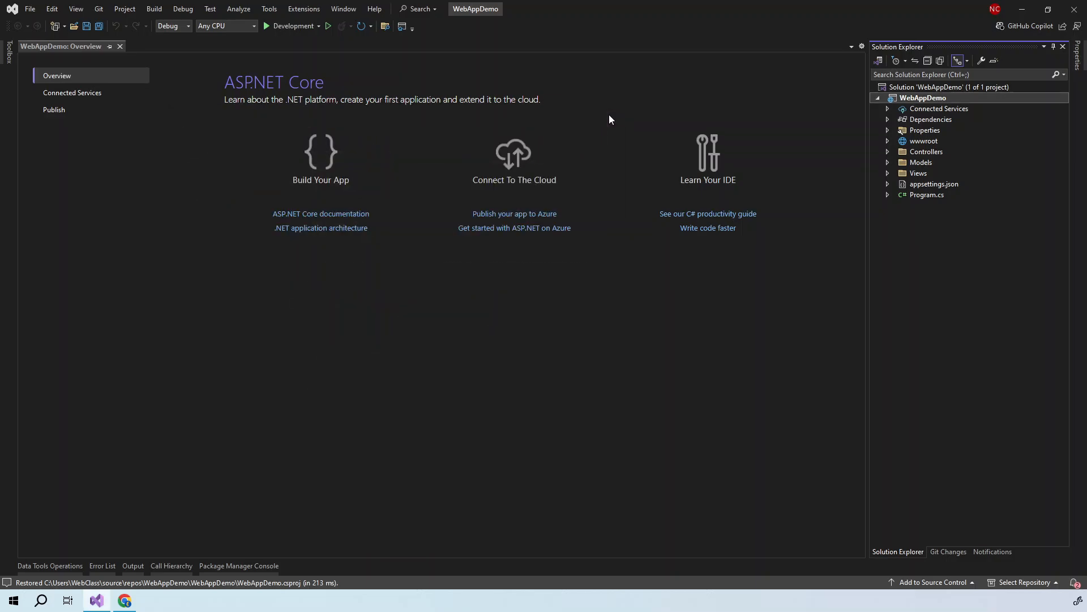
left_click(888, 131)
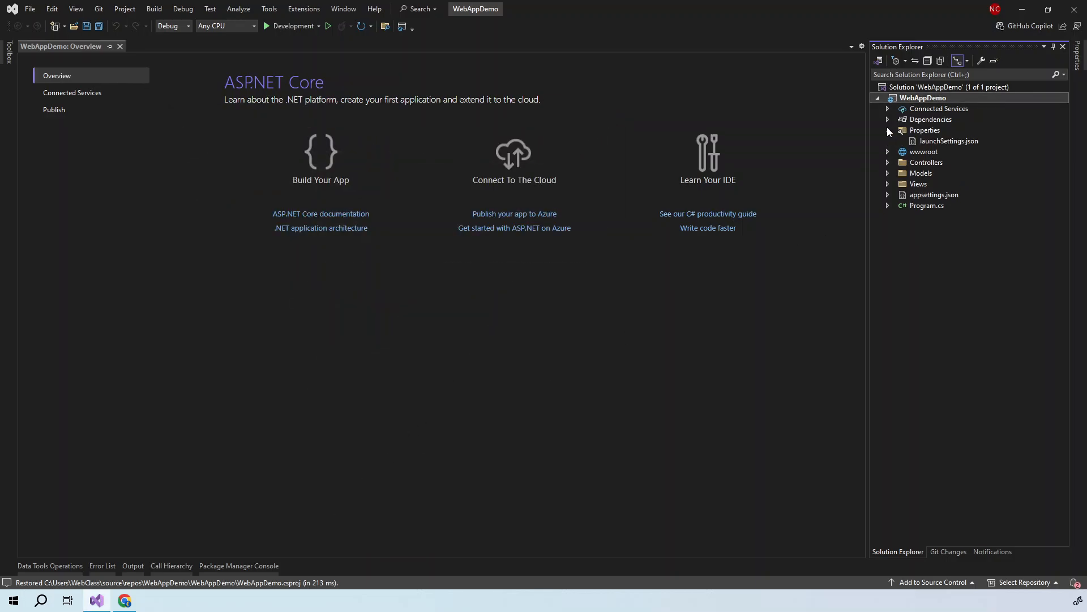
double_click(947, 141)
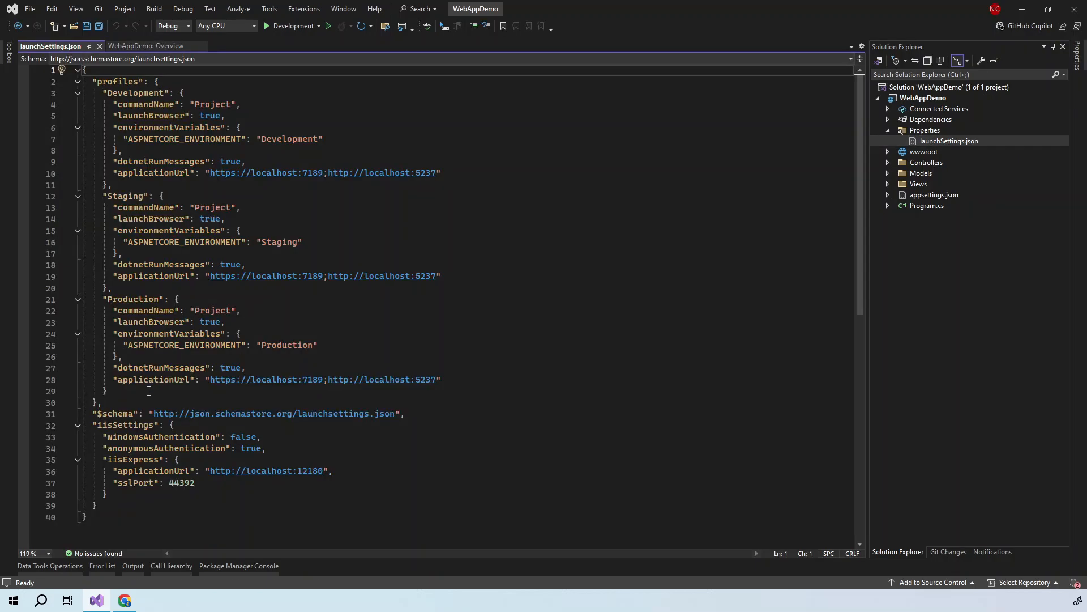
- Delete the iisSettings block and its trailing comma, then save launchSettings.json
left_click_drag(136, 391, 100, 92)
left_click(109, 173)
scroll(119, 418, "down", 1)
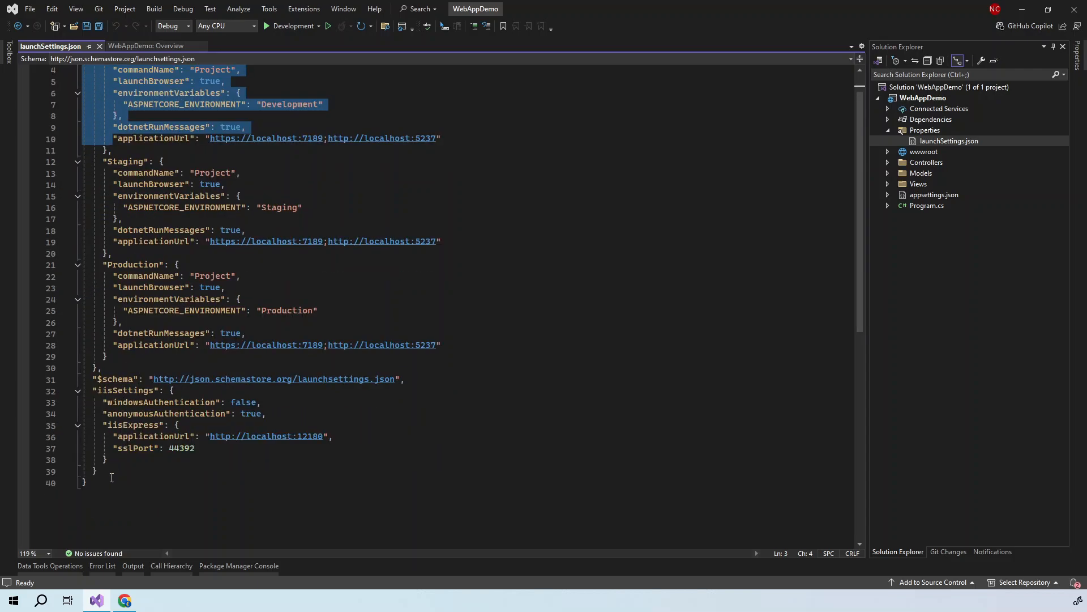
left_click_drag(110, 472, 81, 396)
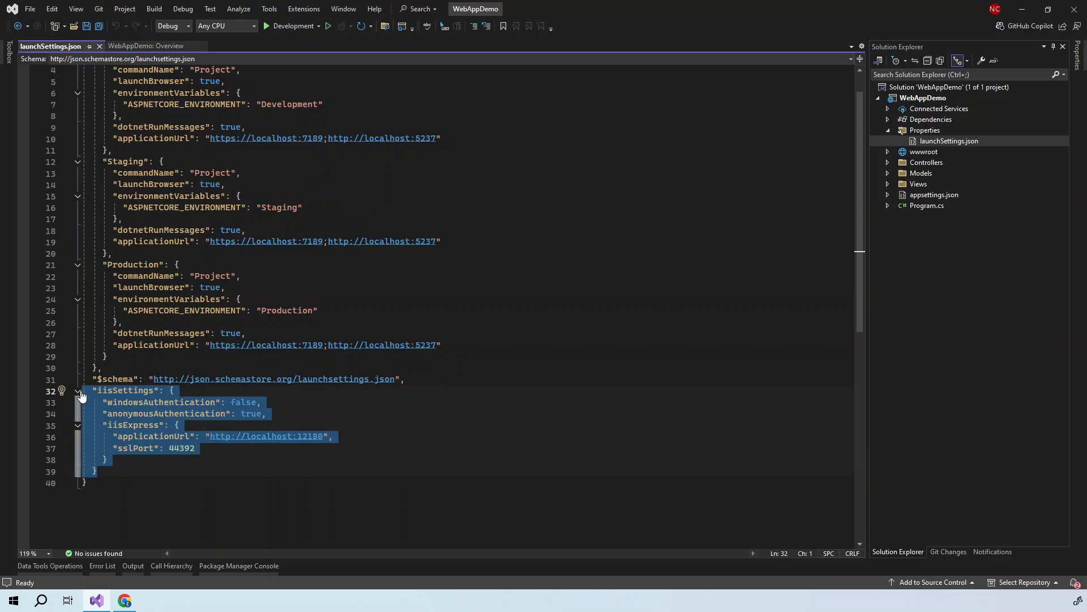
key("Delete")
key("BackSpace")
key("BackSpace")
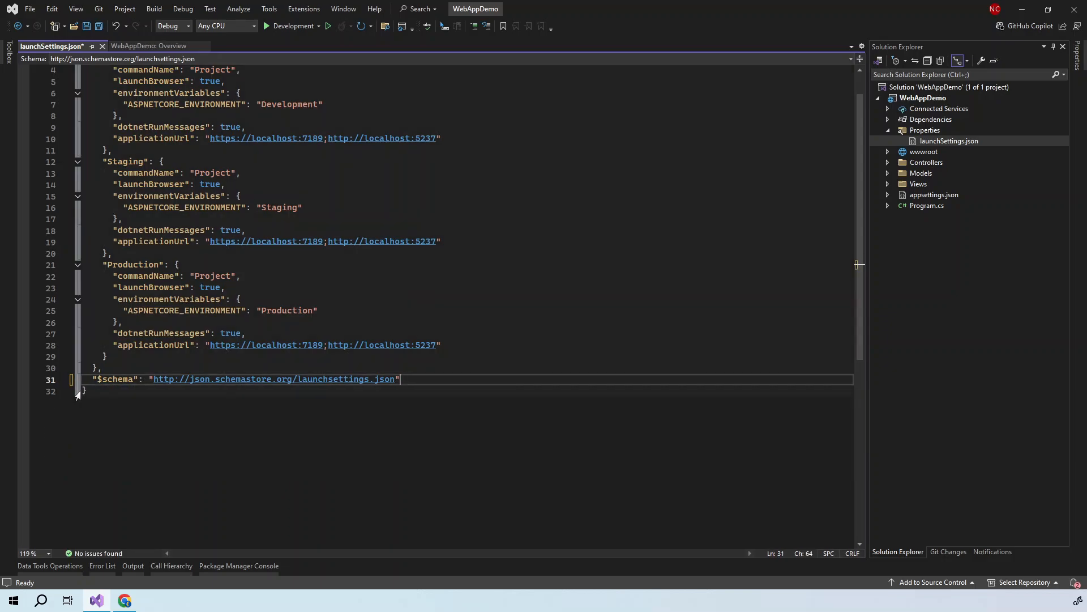
left_click(90, 27)
- Copy appsettings.Development.json and rename the copy to appsettings.Staging.json
left_click(104, 47)
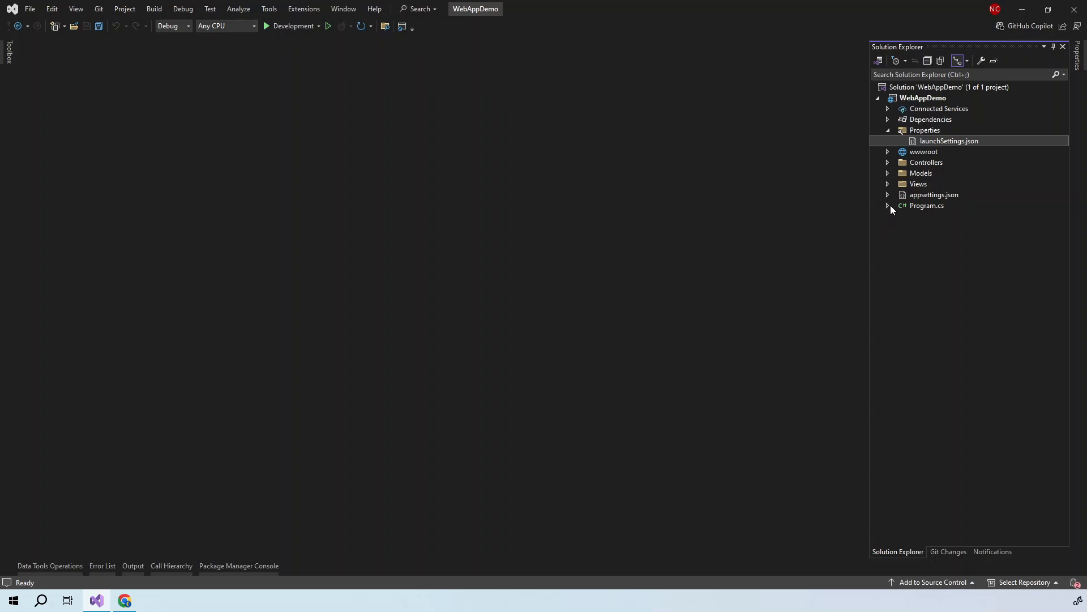
left_click(933, 196)
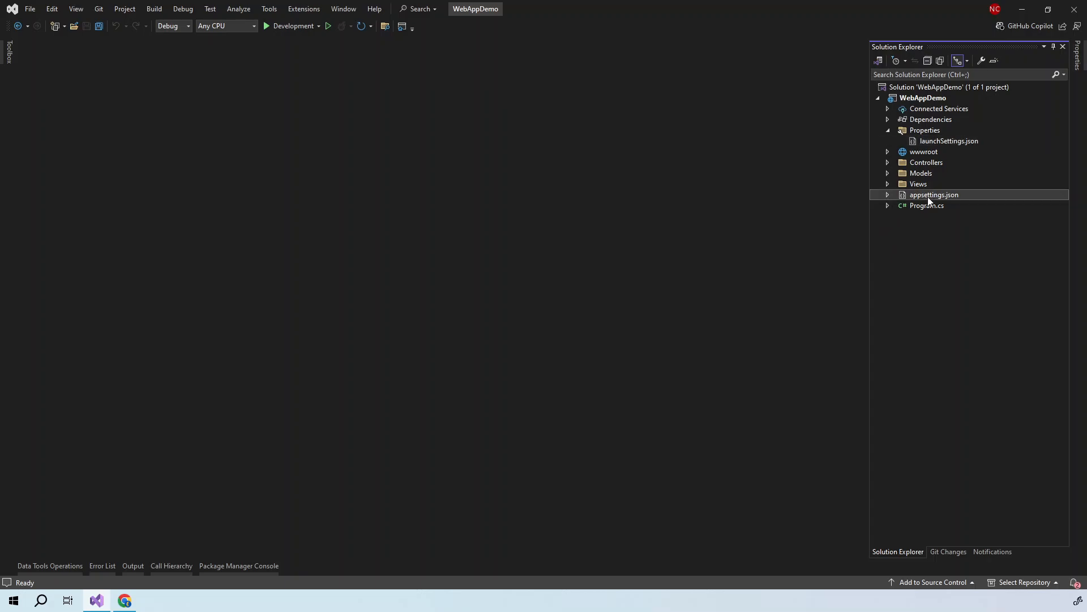
left_click(887, 194)
left_click(929, 209)
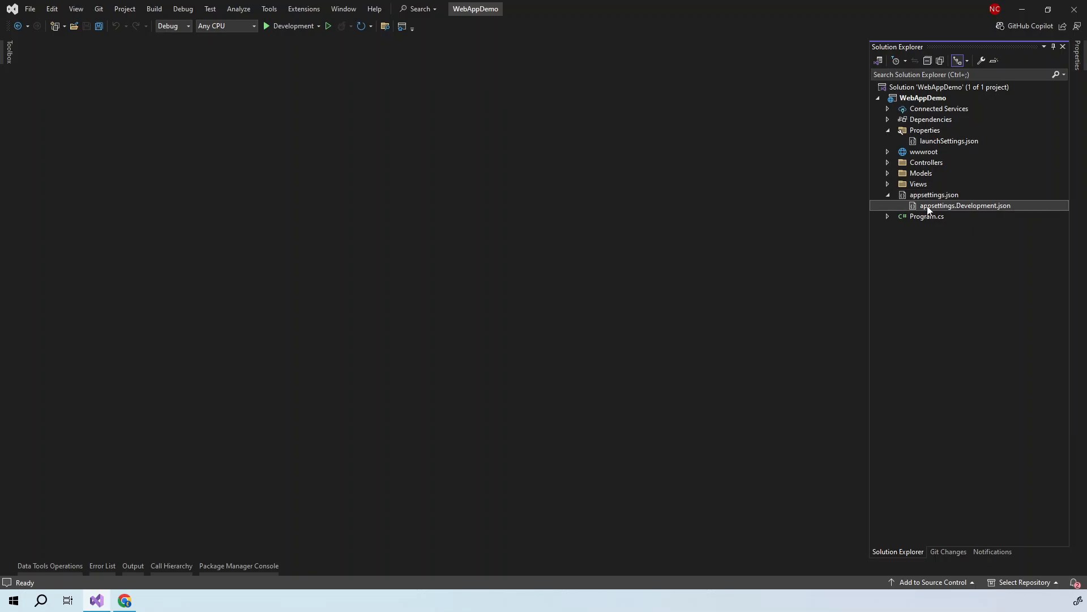
right_click(927, 210)
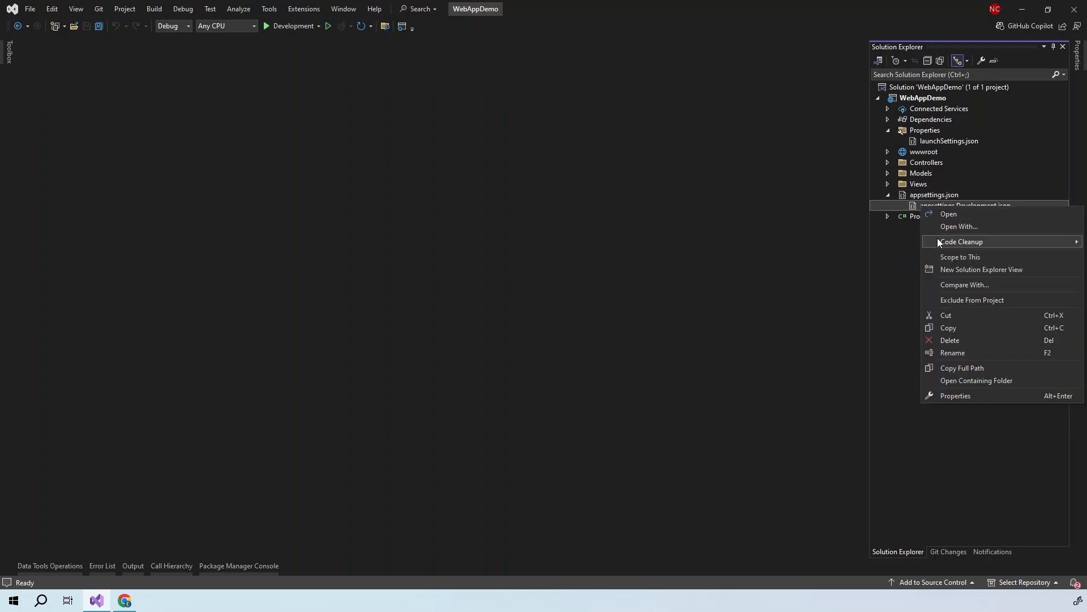
left_click(941, 327)
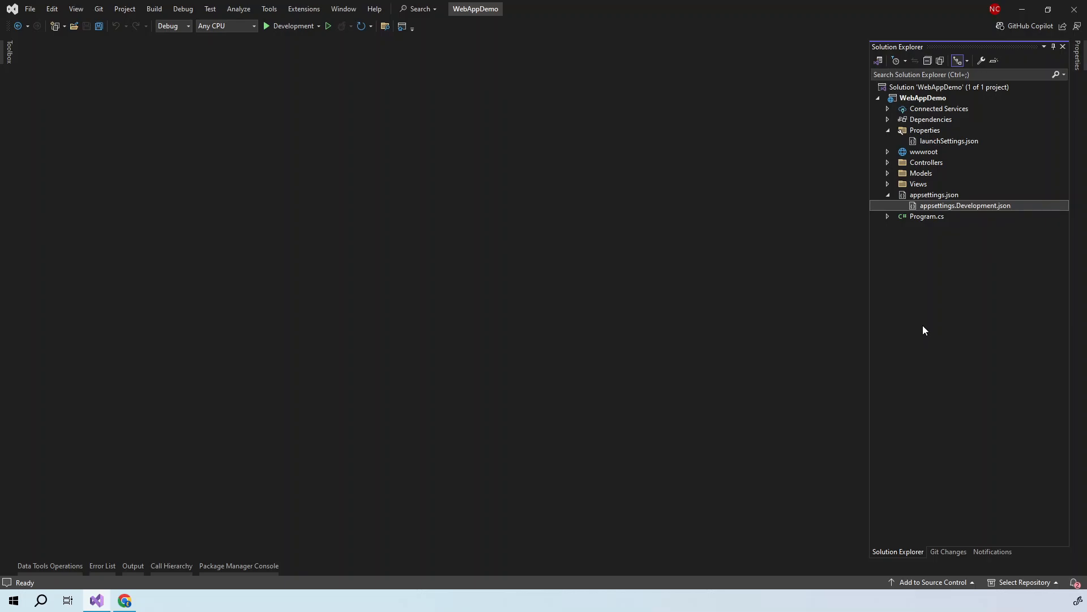
key("ctrl+v")
right_click(952, 196)
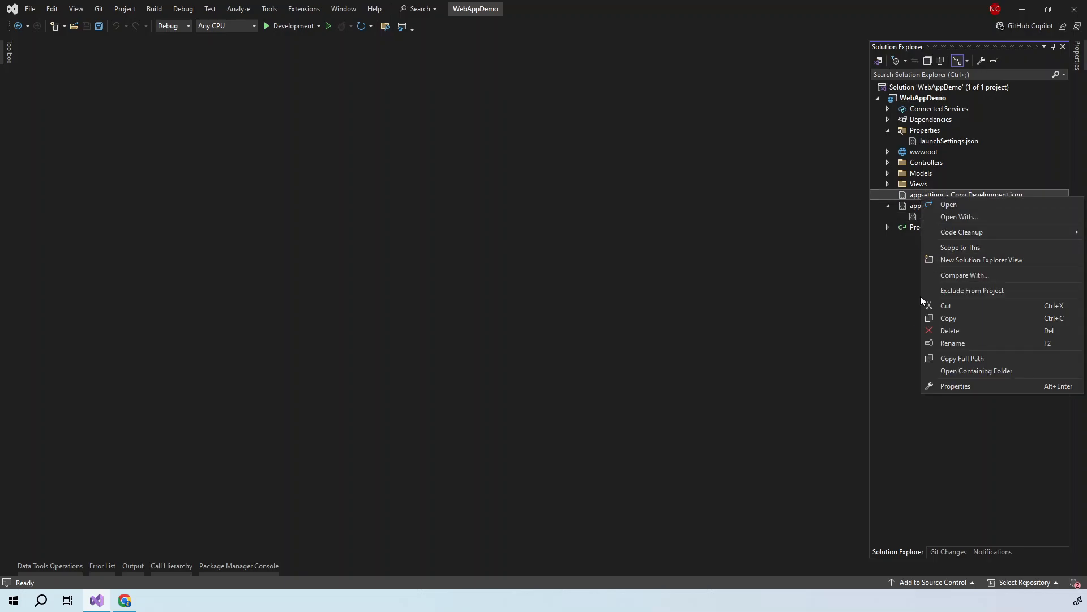
left_click(950, 340)
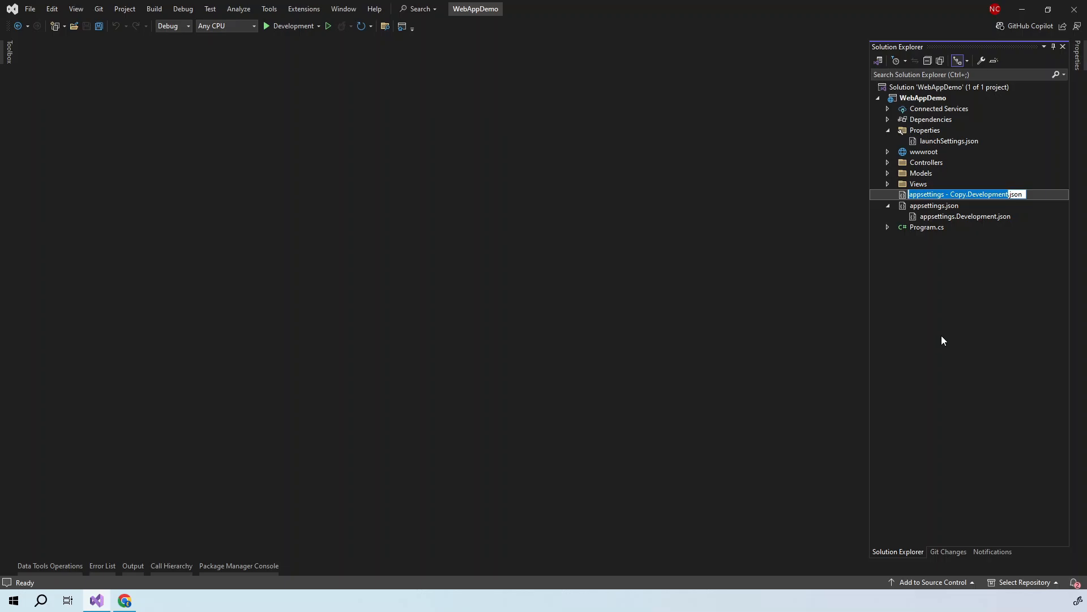
type("appsettings.Staging")
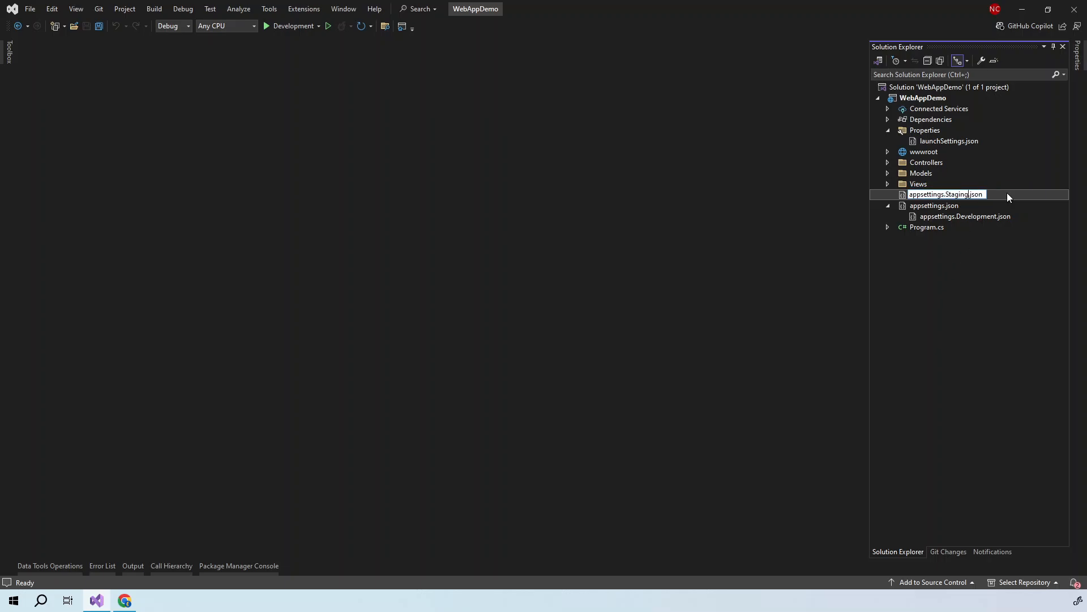
key("Return")
- Paste a second copy and rename it to appsettings.Production.json
key("ctrl+v")
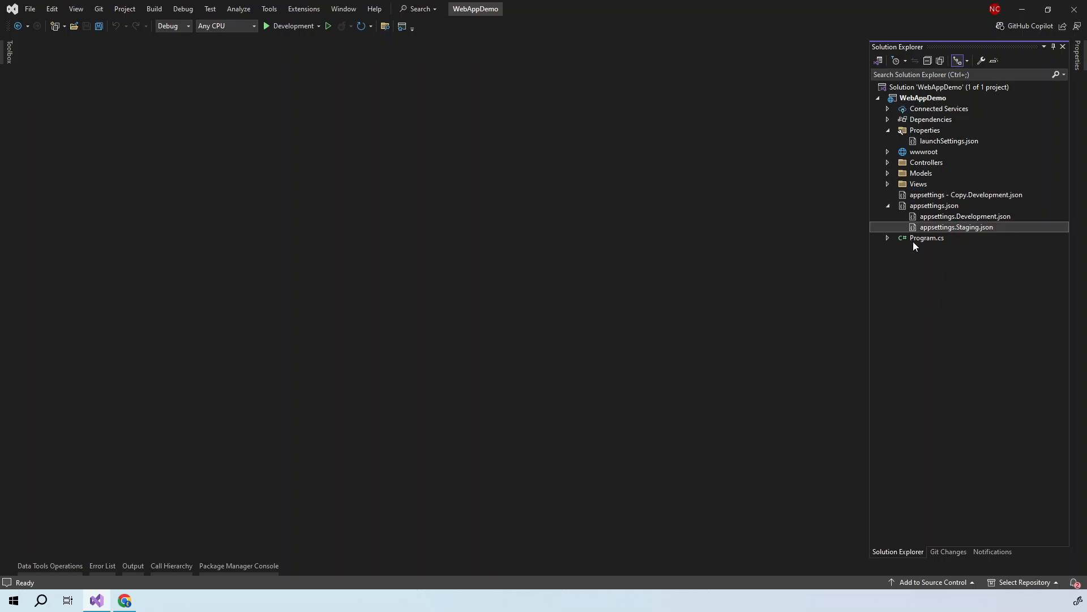
left_click(947, 196)
right_click(922, 194)
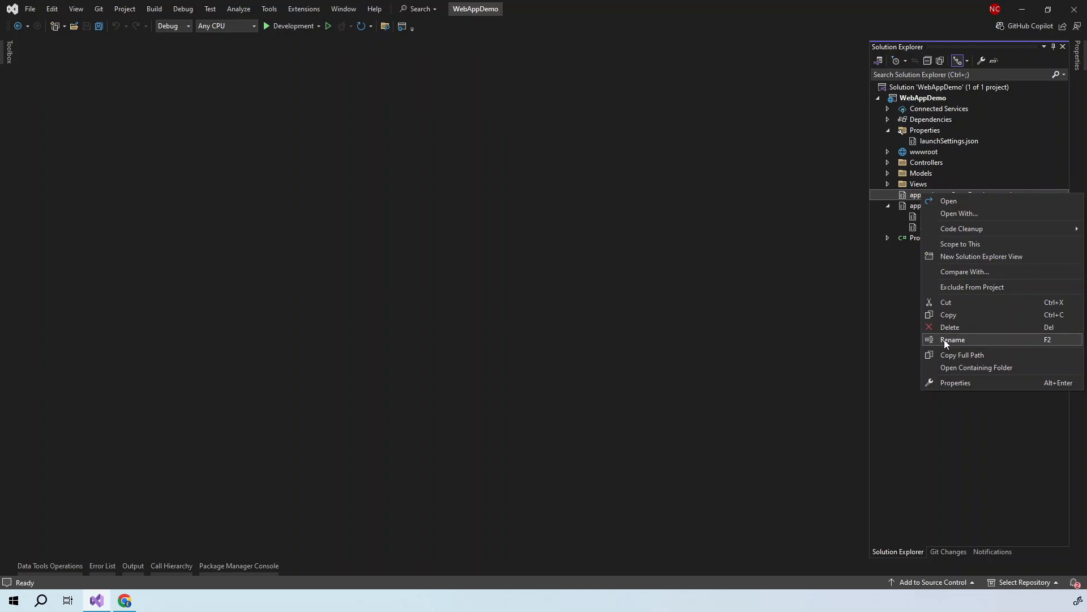
left_click(944, 339)
left_click(943, 195)
left_click_drag(943, 194, 1009, 194)
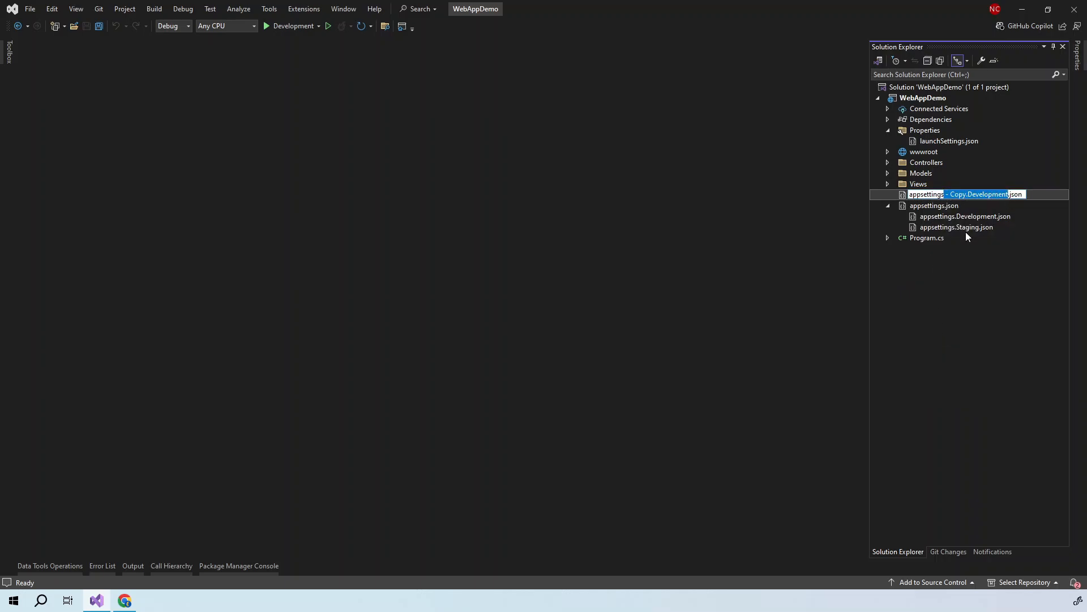
type(".Production")
key("Return")
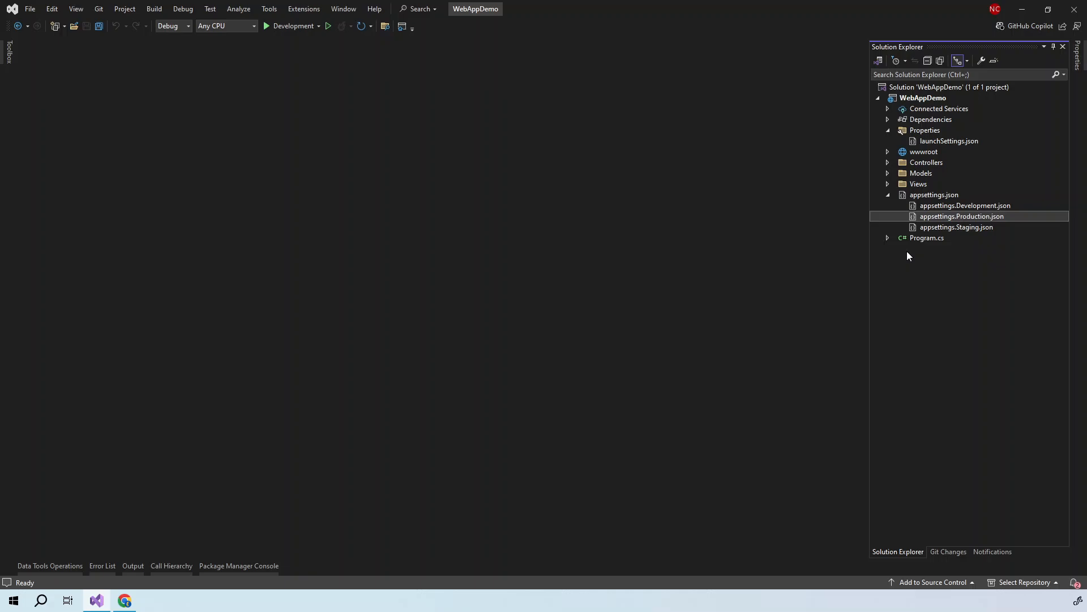
- Replace Production's Logging block with ConnectionString 'I am connection from Production', save and close
double_click(942, 217)
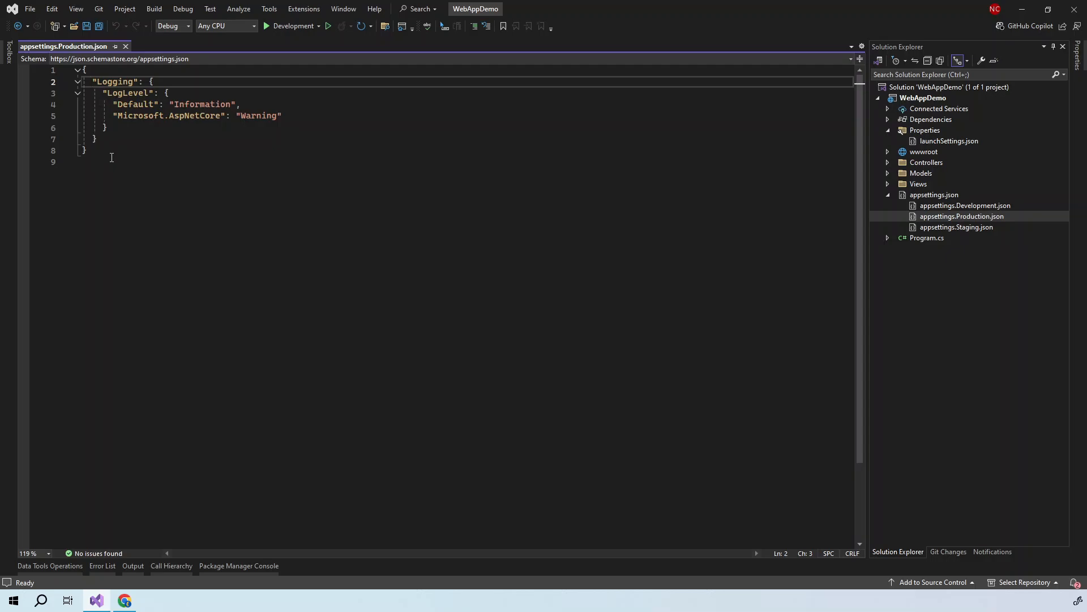
left_click(107, 139, "shift")
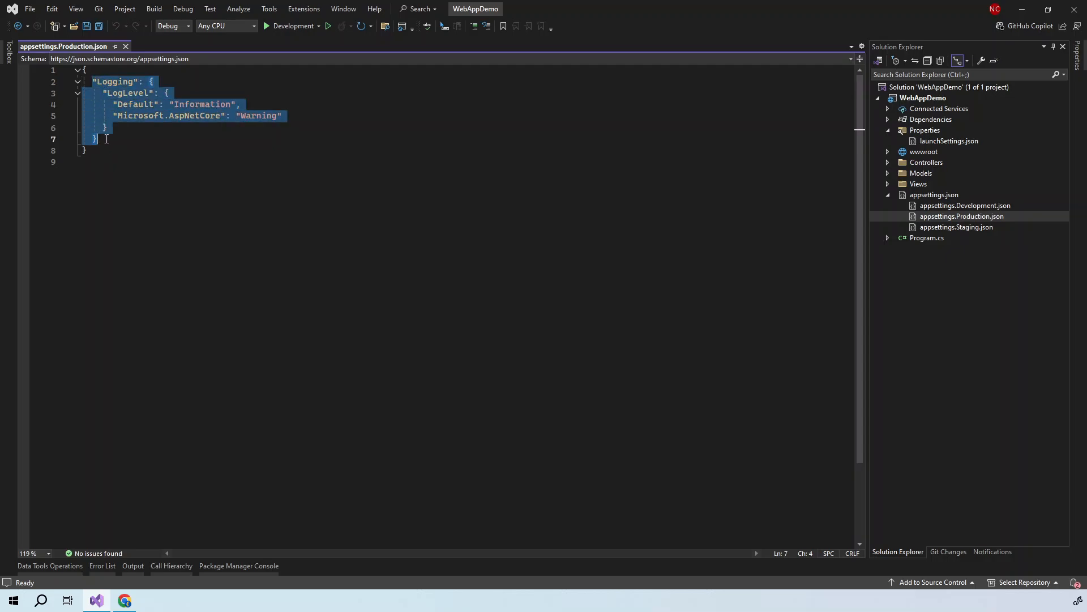
key("Delete")
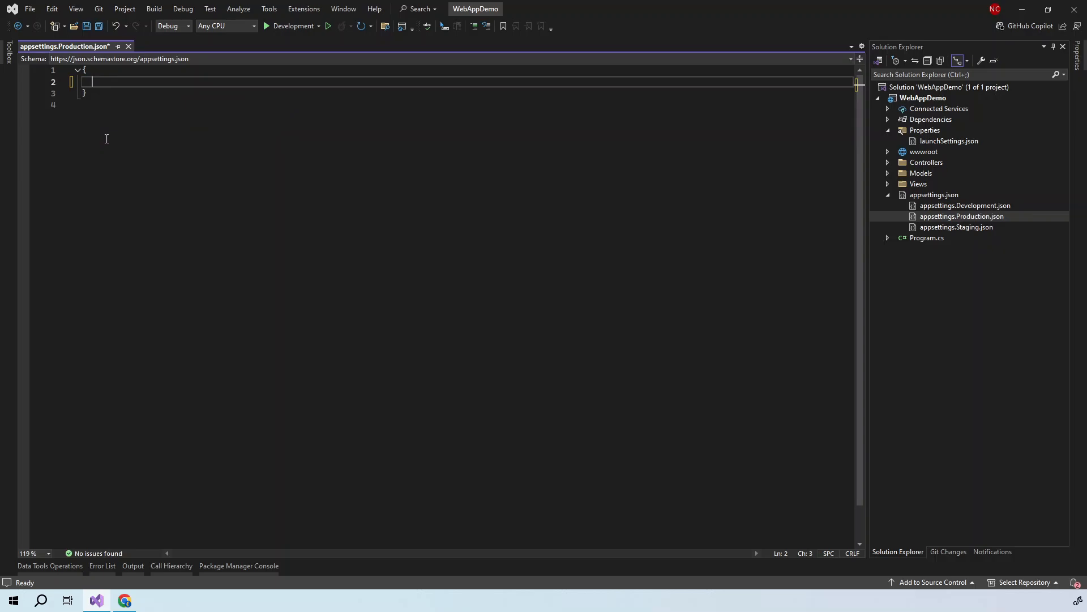
type("\"")
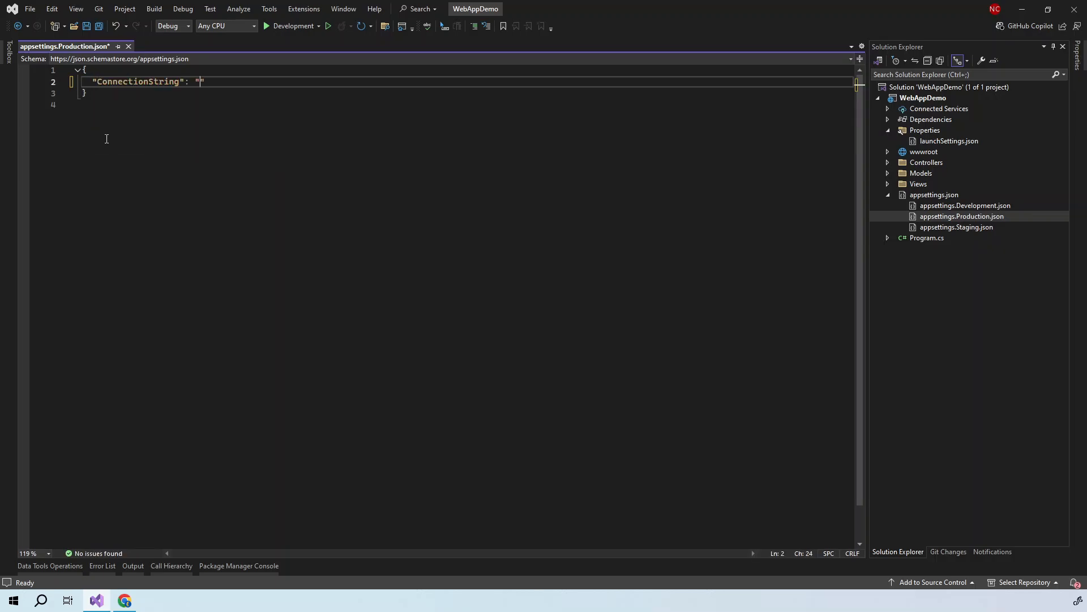
type("I am connection from Production")
left_click(399, 79)
left_click_drag(199, 78, 87, 82)
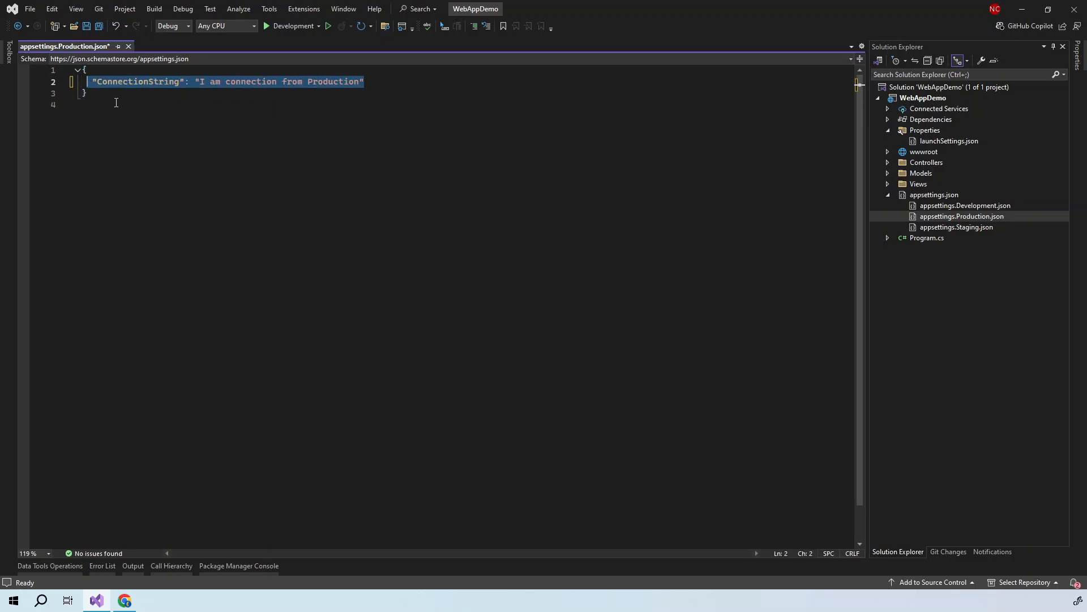
left_click(86, 26)
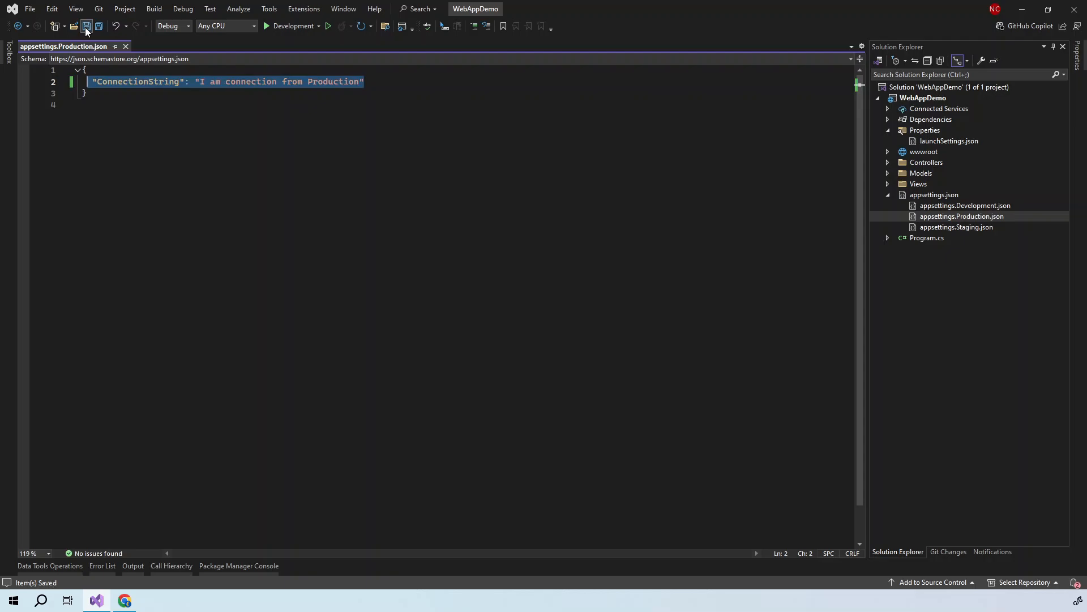
left_click(126, 47)
- Give appsettings.Development.json the ConnectionString 'I am connection from Development', save, and close the tabs
double_click(935, 207)
key("ctrl+v")
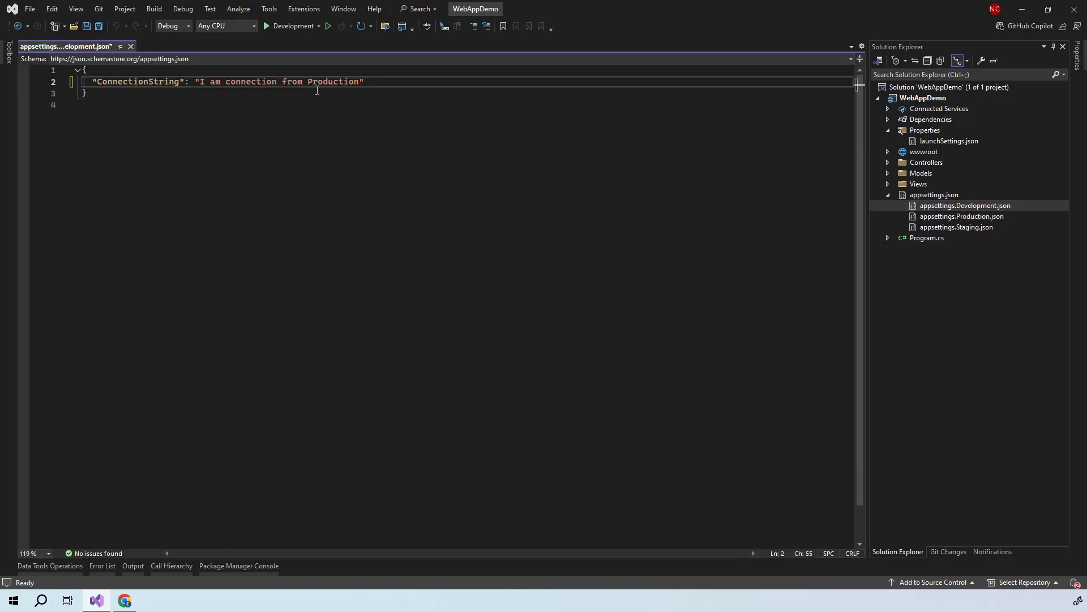
double_click(322, 83)
type("Development")
key("ctrl+s")
double_click(943, 227)
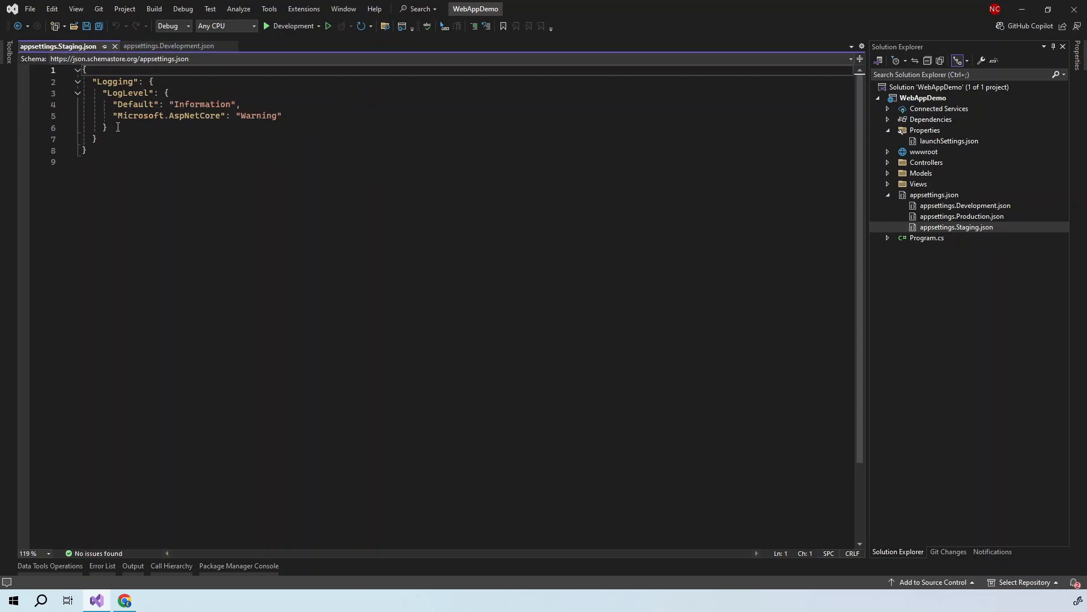
left_click_drag(97, 139, 102, 112)
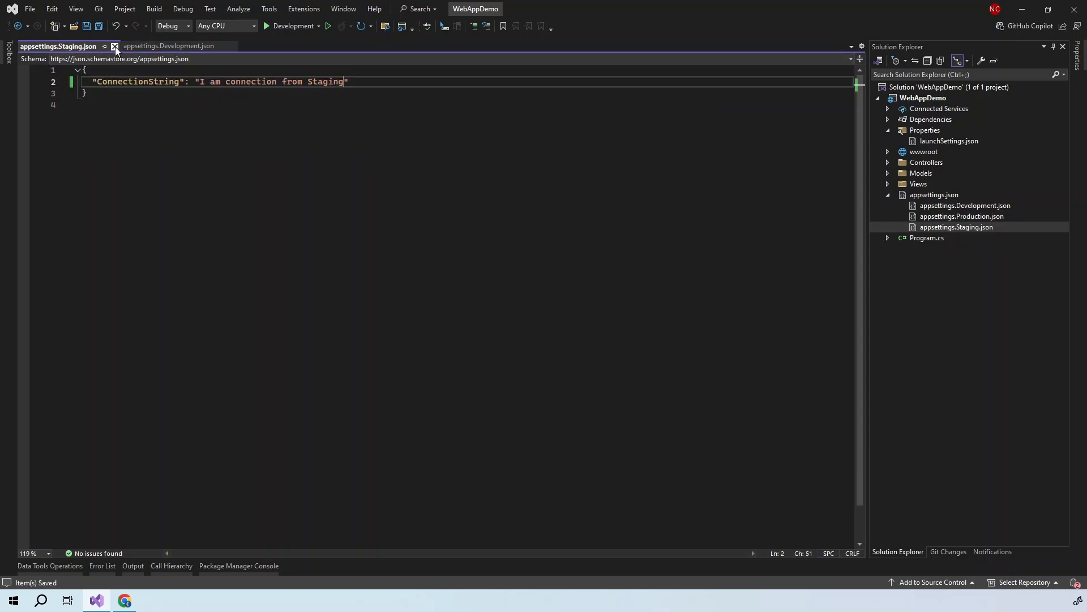
left_click(115, 47)
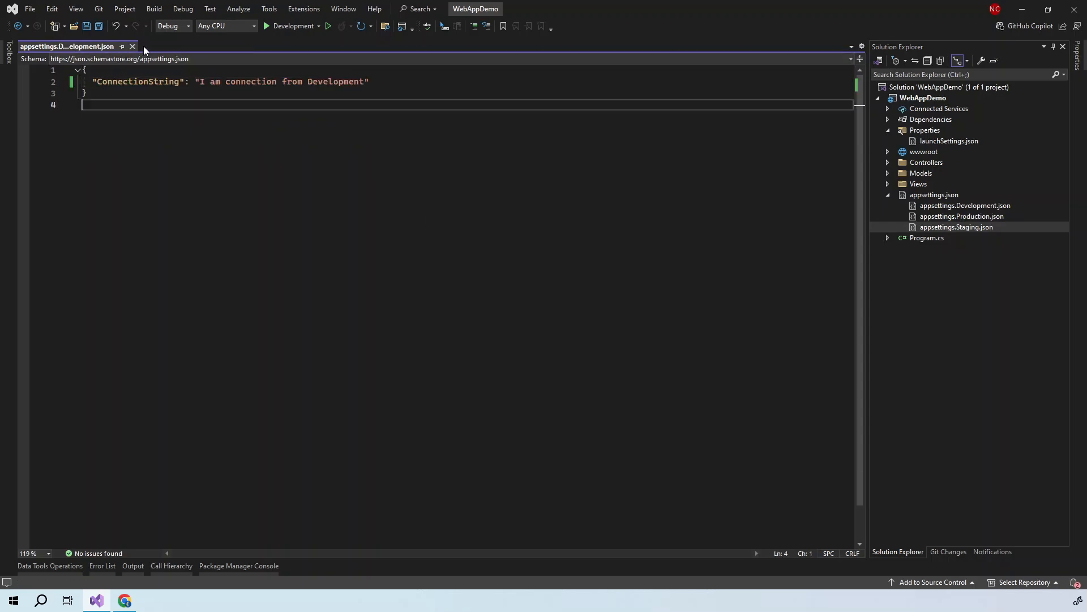
left_click(133, 46)
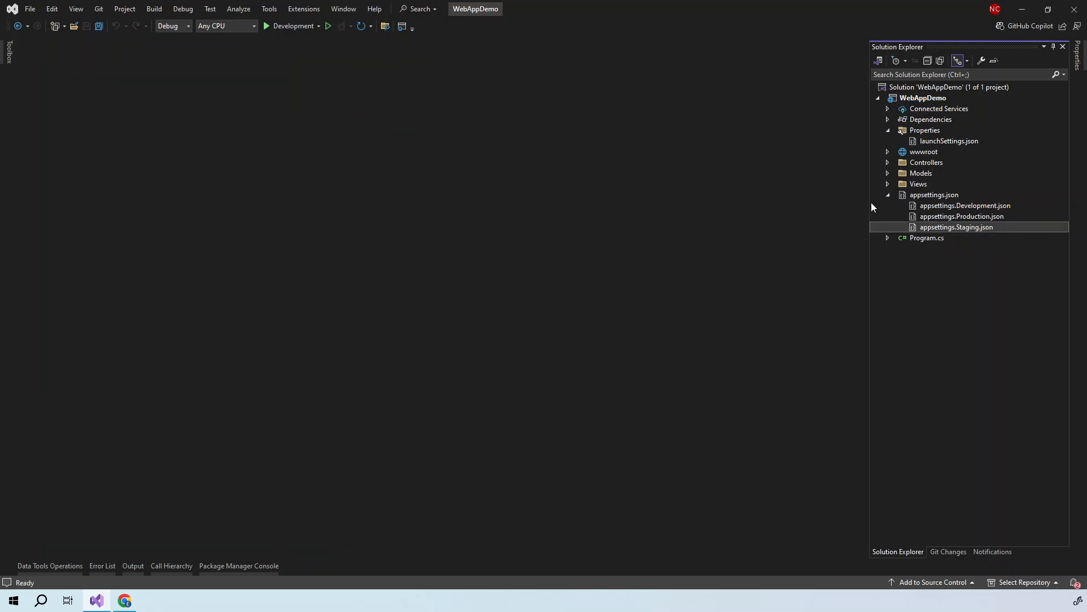
- In HomeController.cs, add ViewBag.Connection = ""; inside the Index action
left_click(888, 163)
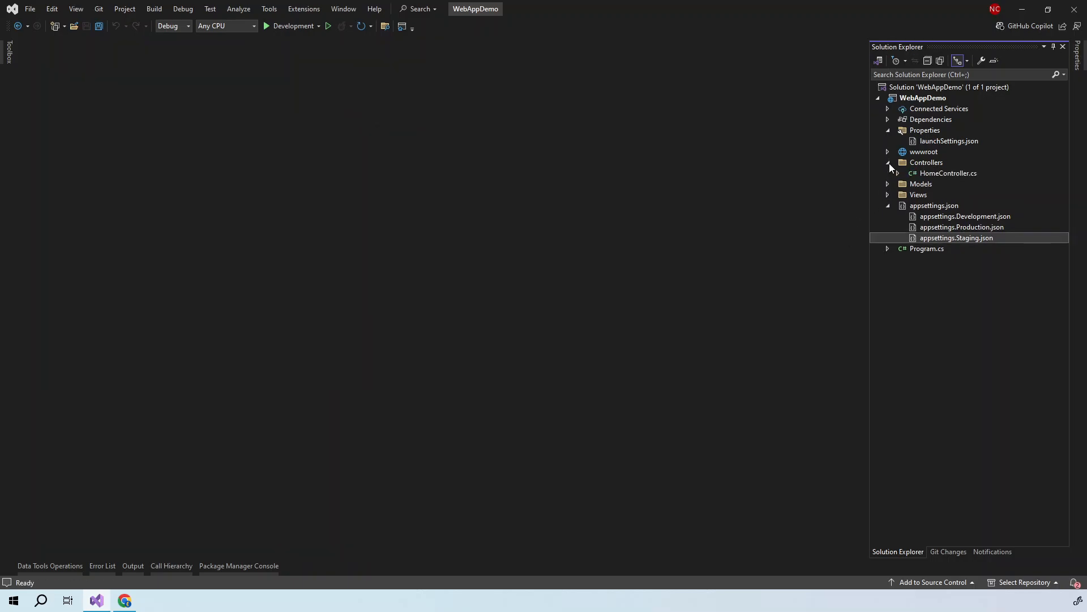
left_click(931, 175)
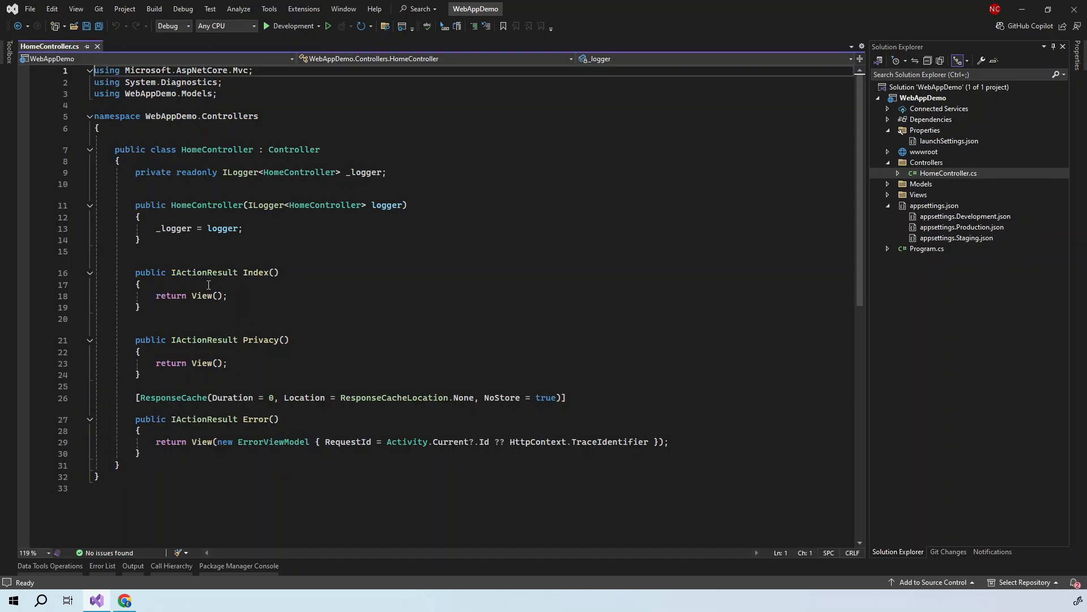
left_click(206, 286)
key("Return")
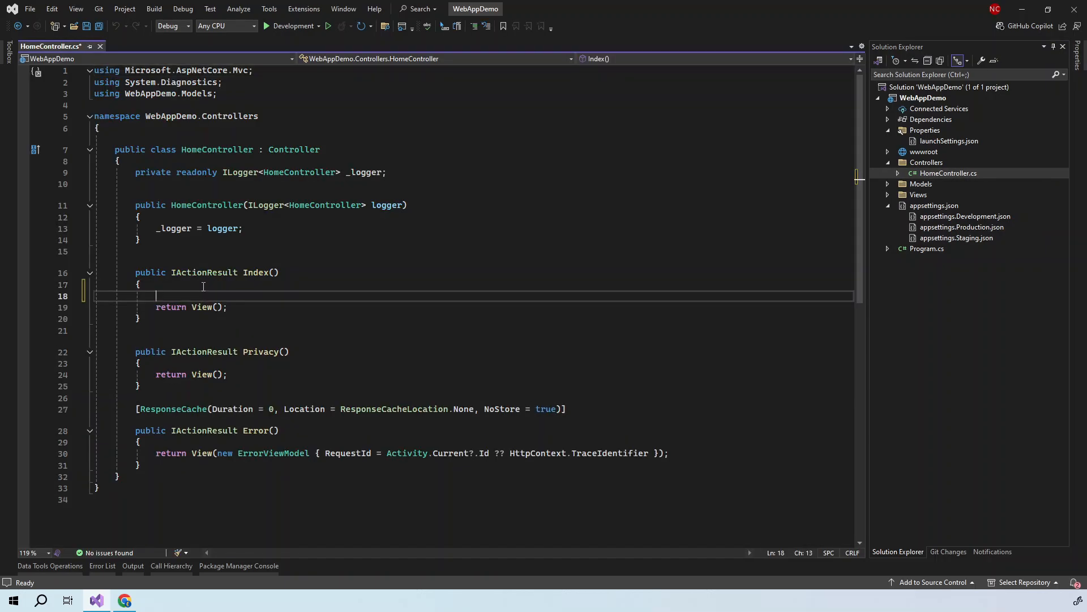
type("ViewBag.")
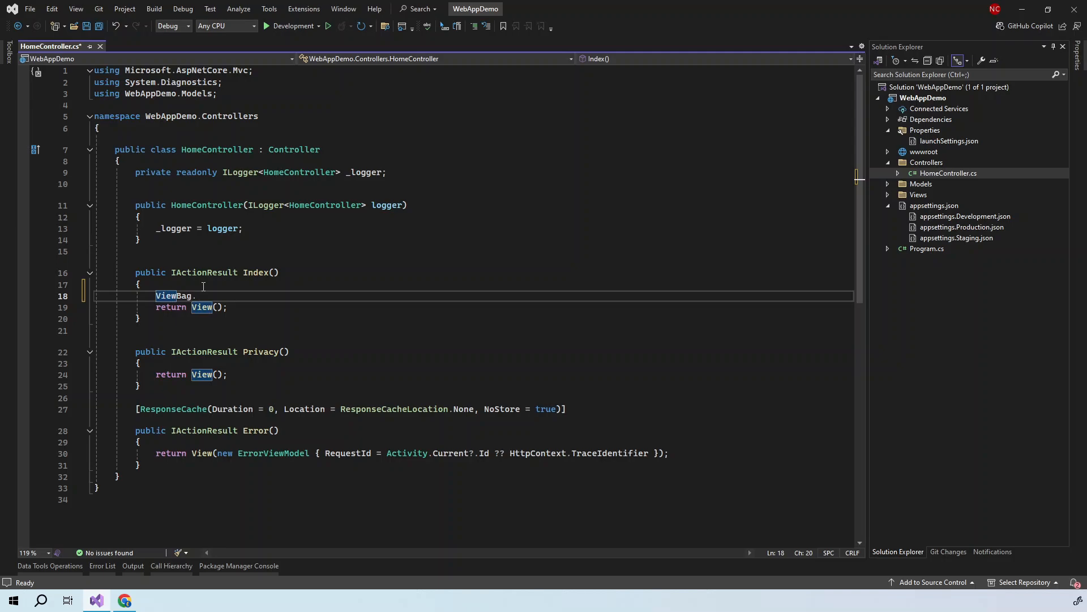
type("Connection = \"\";")
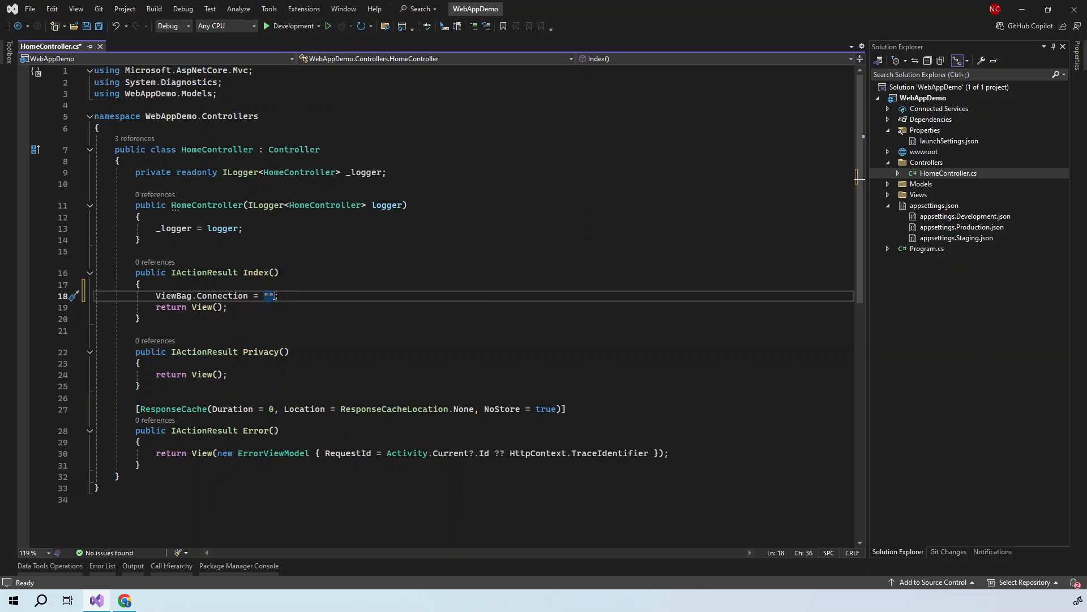
left_click(318, 26)
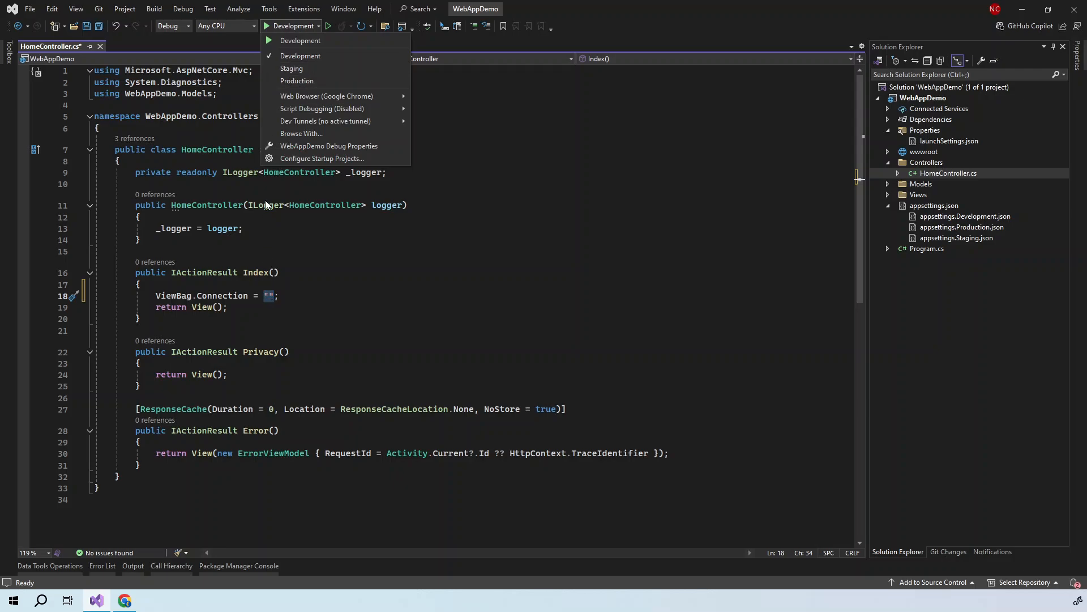
left_click(260, 297)
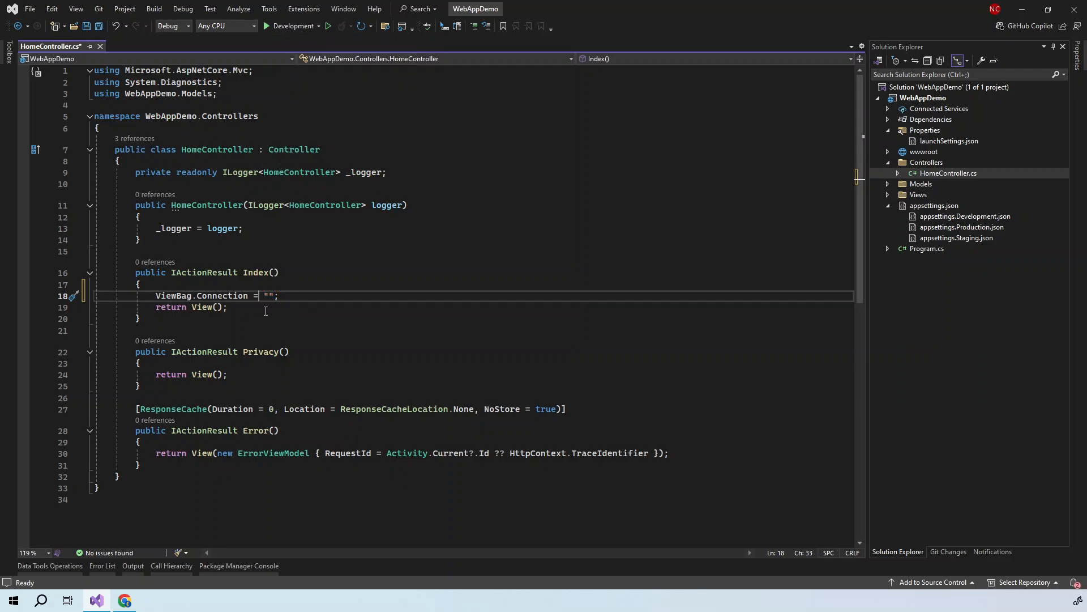
left_click(394, 174)
- Add a private readonly IConfiguration field and inject it through the HomeController constructor
key("Return")
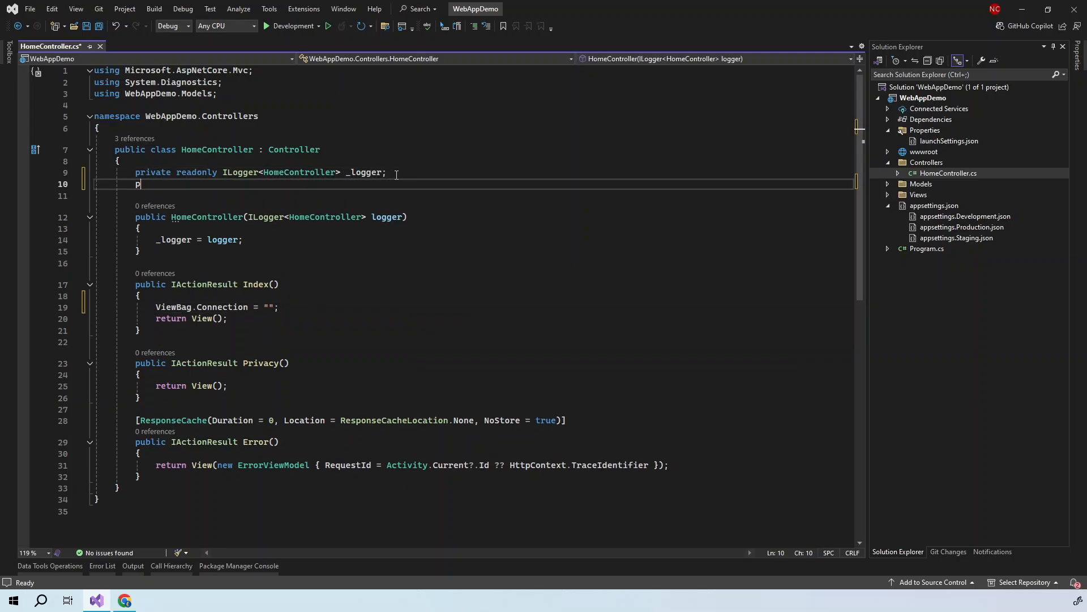
type("private readonly ICo")
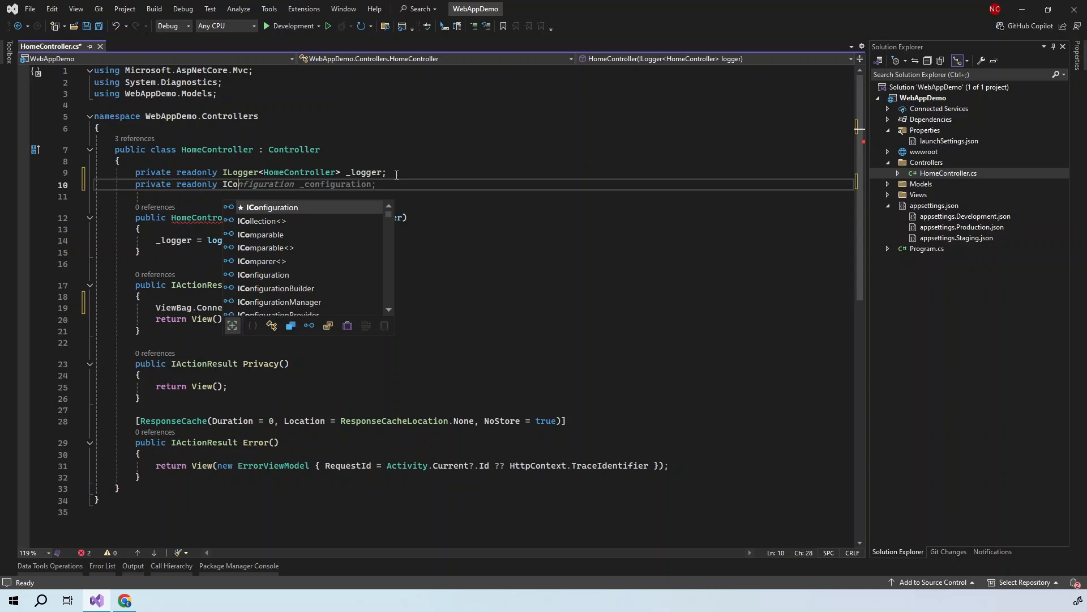
key("Tab")
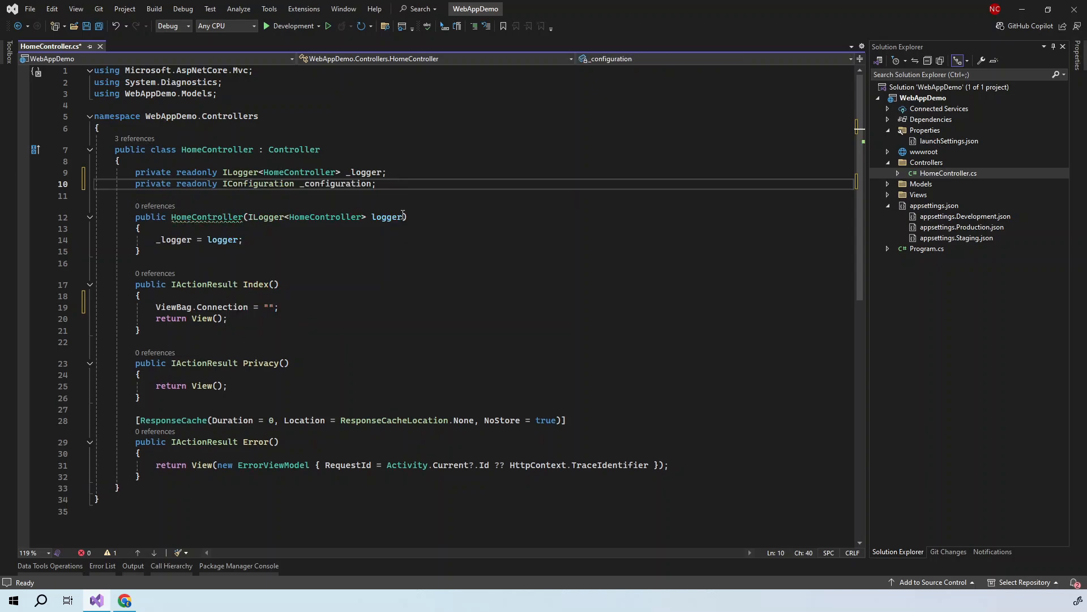
left_click(404, 218)
key("Tab")
left_click(381, 242)
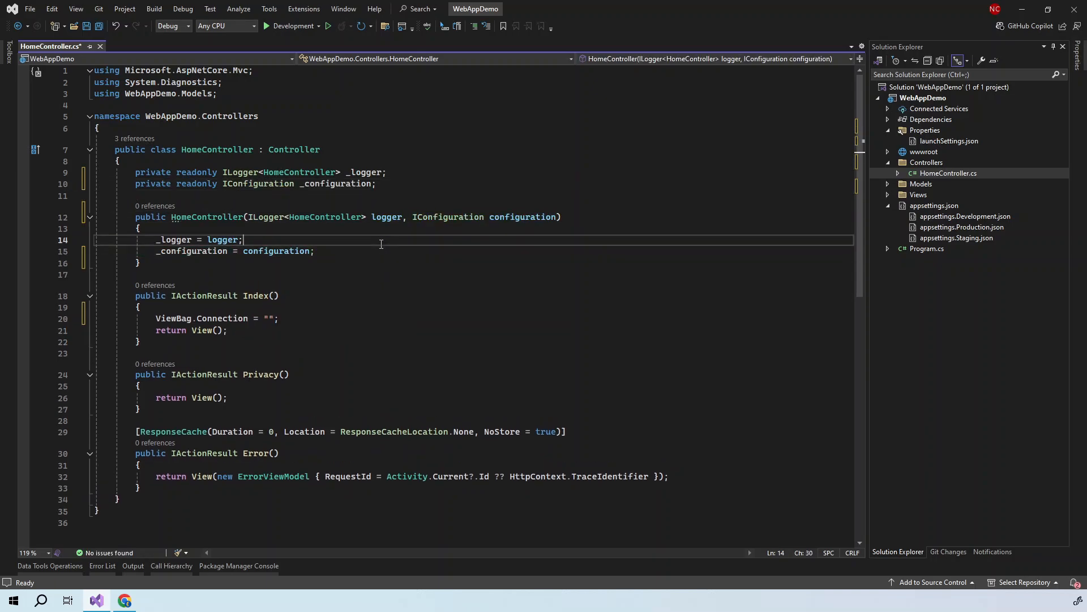
- Set ViewBag.Connection to _configuration["ConnectionString"] in Index and save HomeController.cs
double_click(210, 252)
key("ctrl+c")
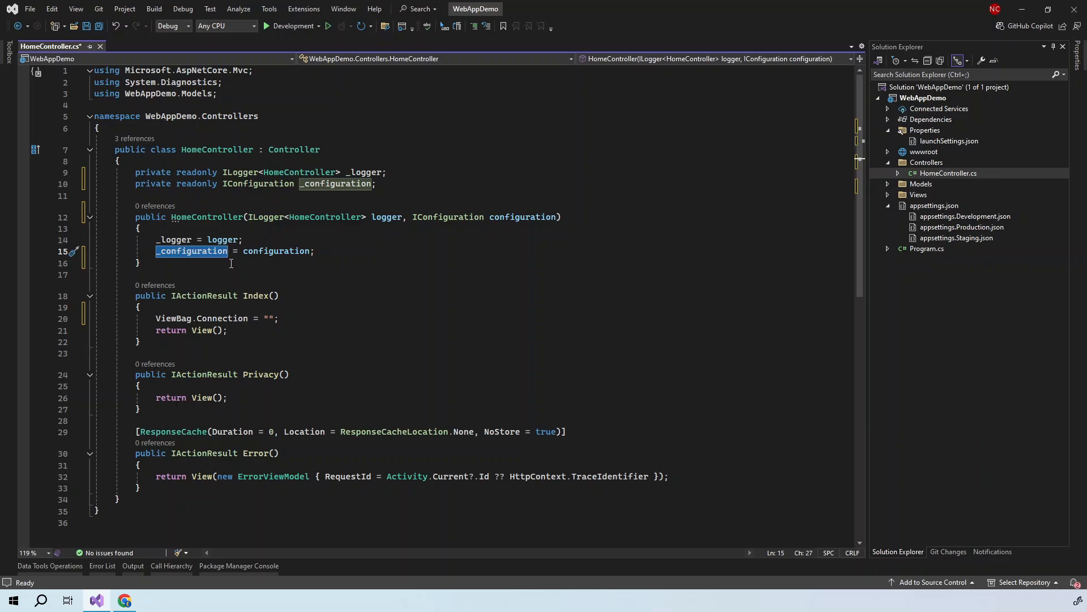
double_click(267, 317)
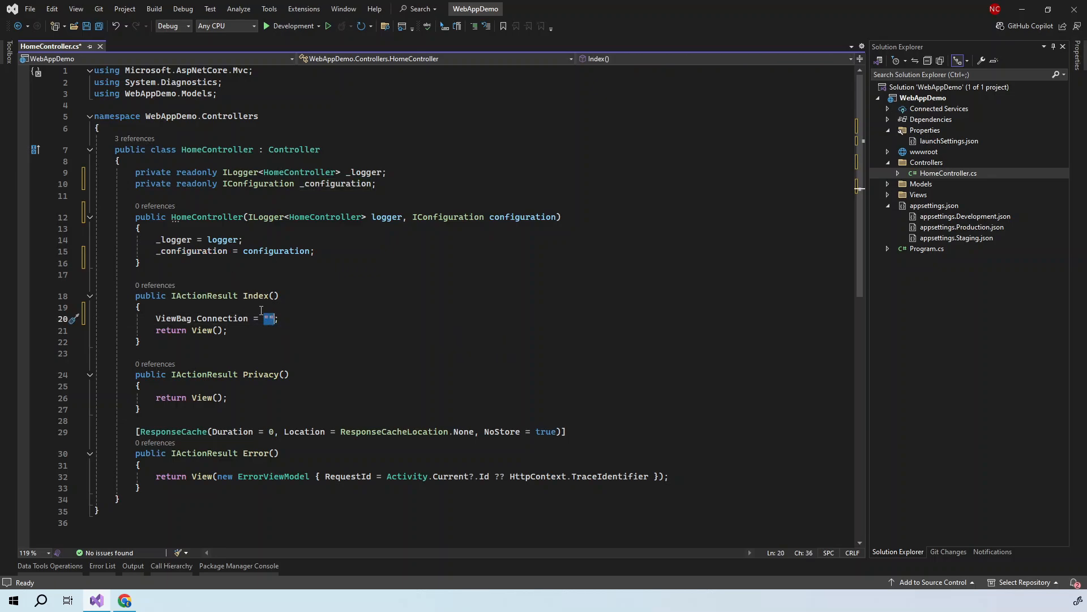
key("ctrl+v")
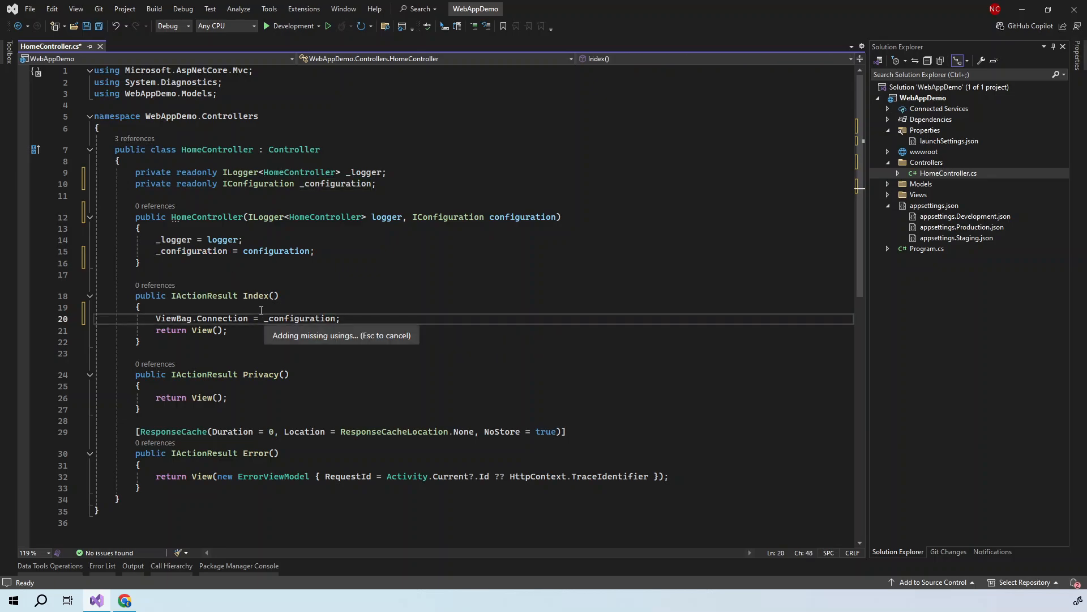
type("[")
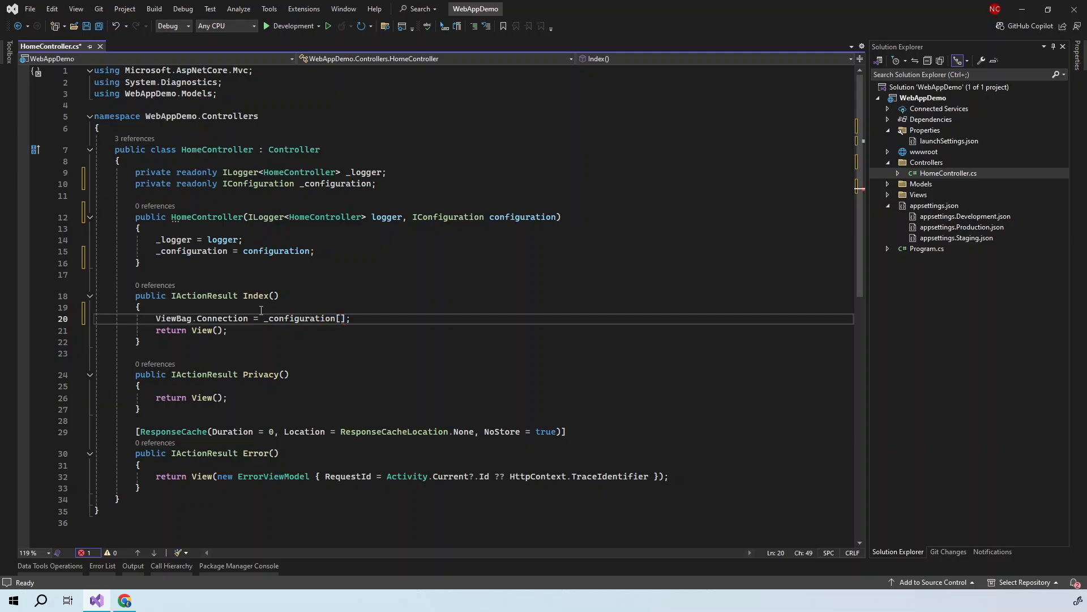
type("\"")
left_click(966, 239)
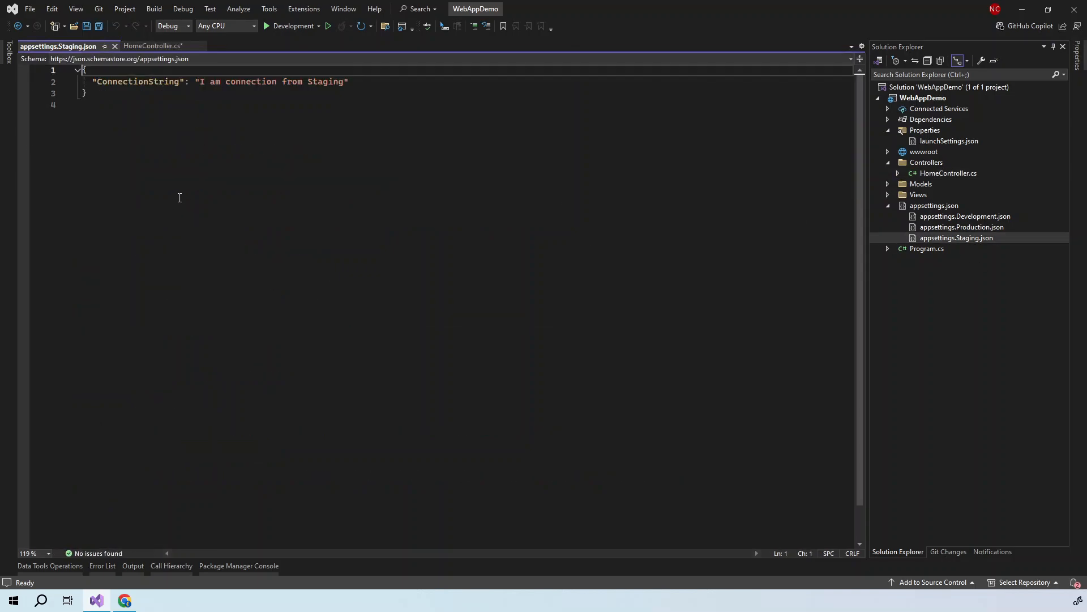
double_click(137, 82)
key("ctrl+c")
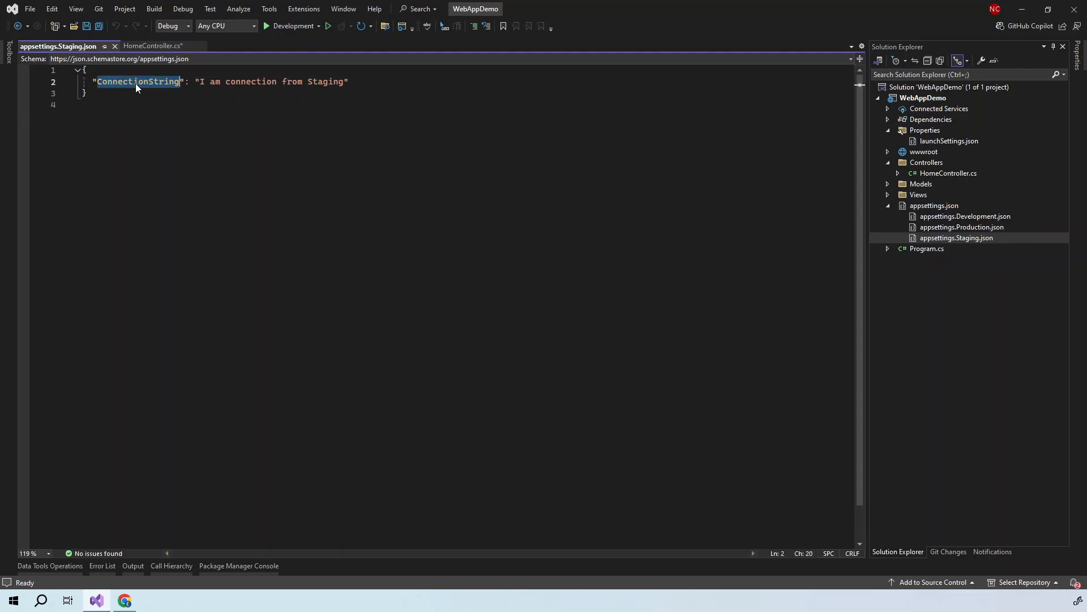
left_click(115, 46)
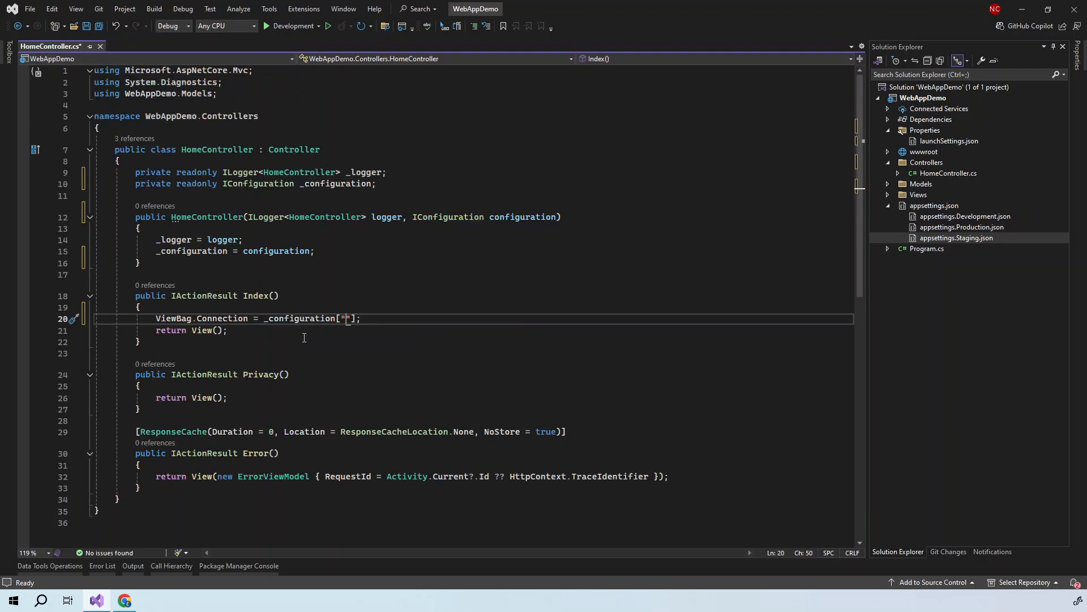
key("ctrl+v")
left_click_drag(156, 319, 249, 319)
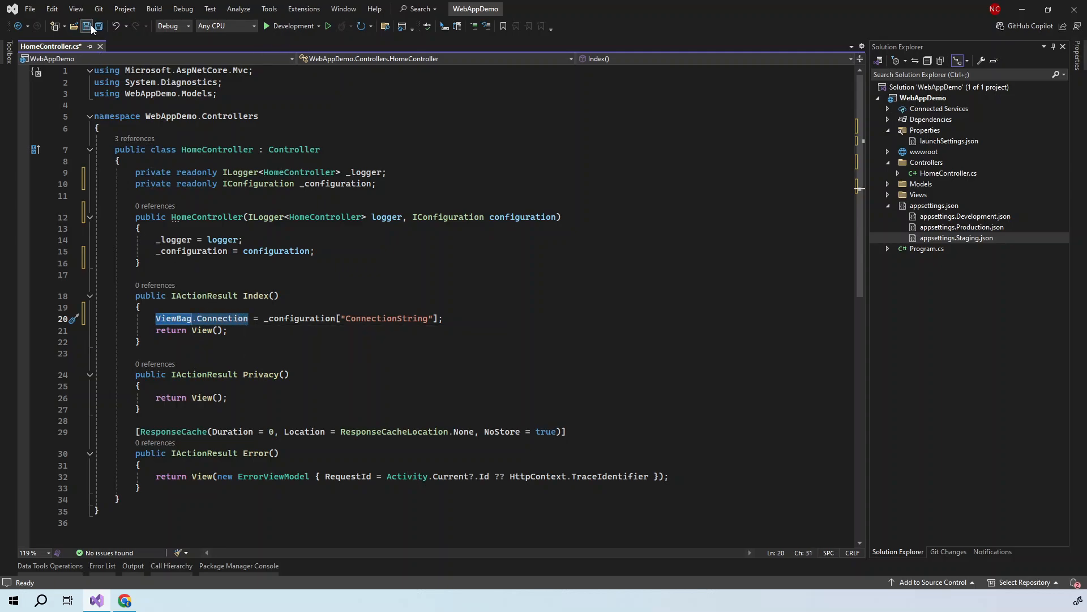
left_click(88, 26)
left_click(888, 194)
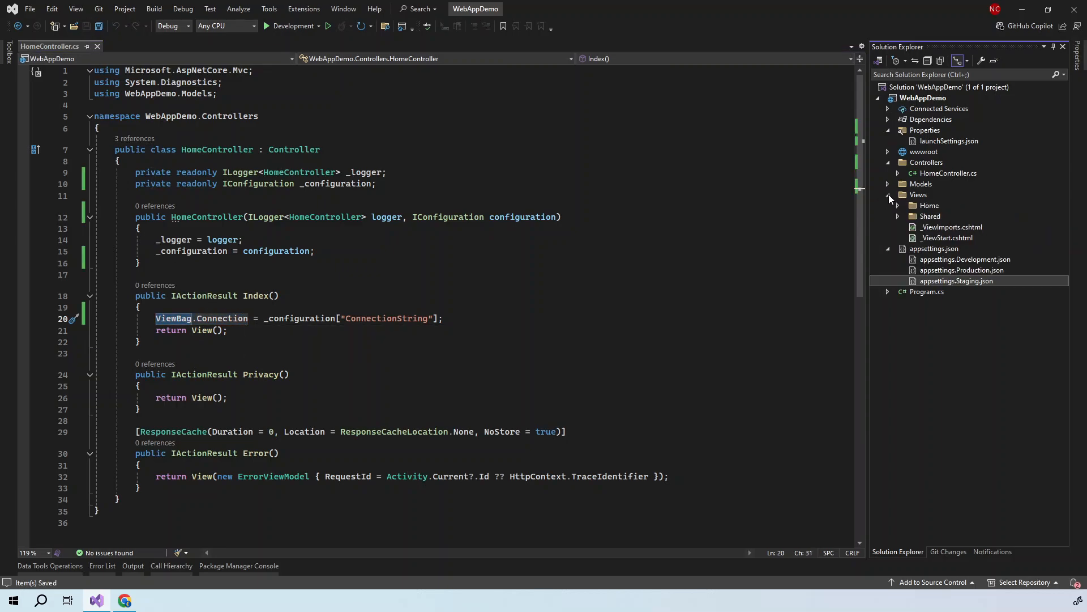
left_click(898, 206)
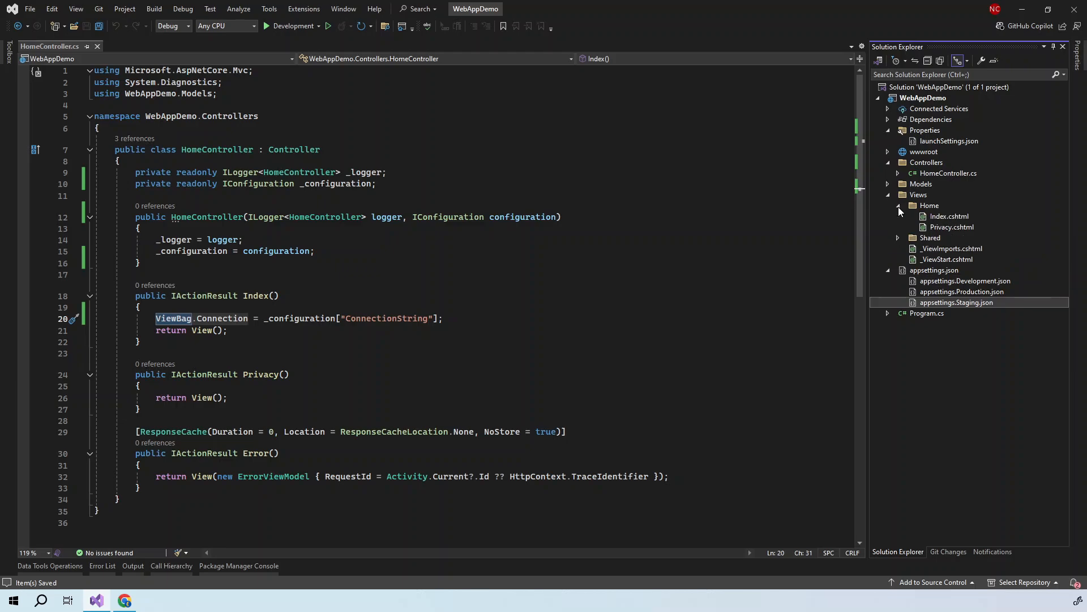
left_click(933, 216)
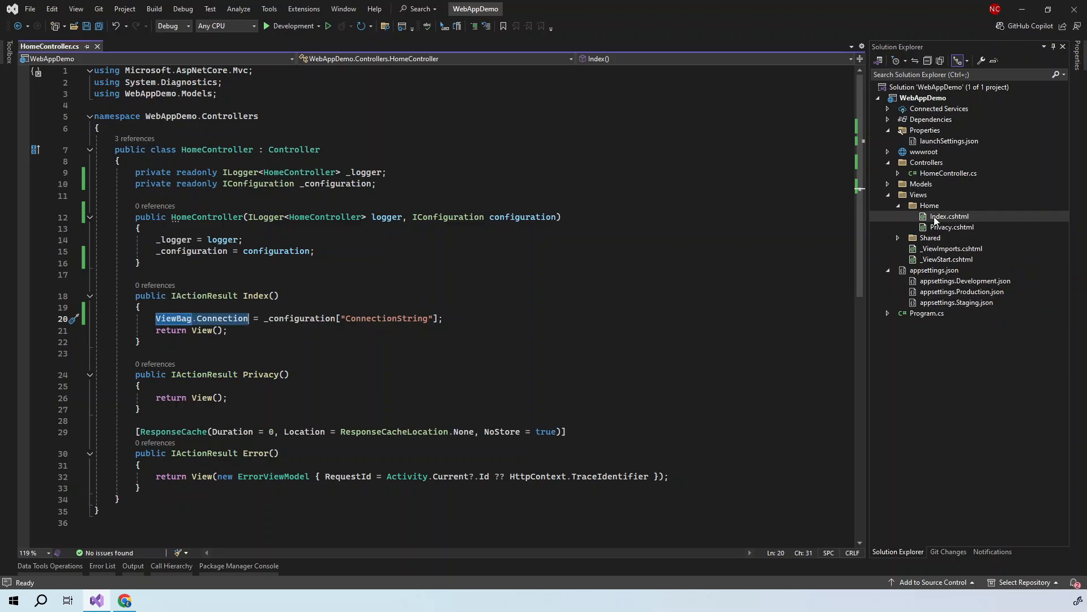
double_click(934, 216)
left_click(248, 128)
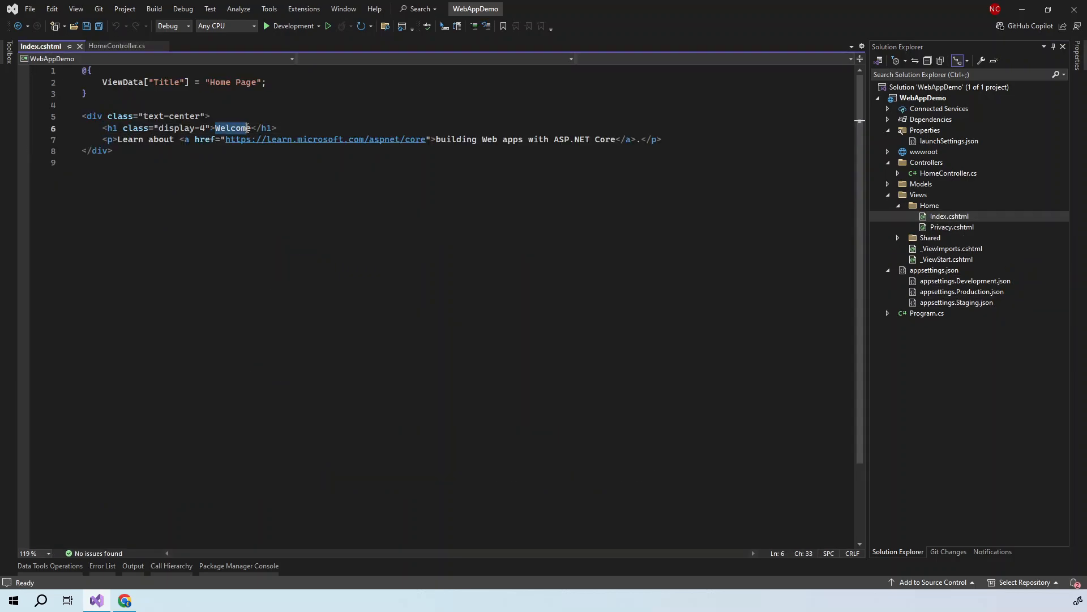
left_click_drag(247, 128, 252, 128)
type("@ViewBag.Connection")
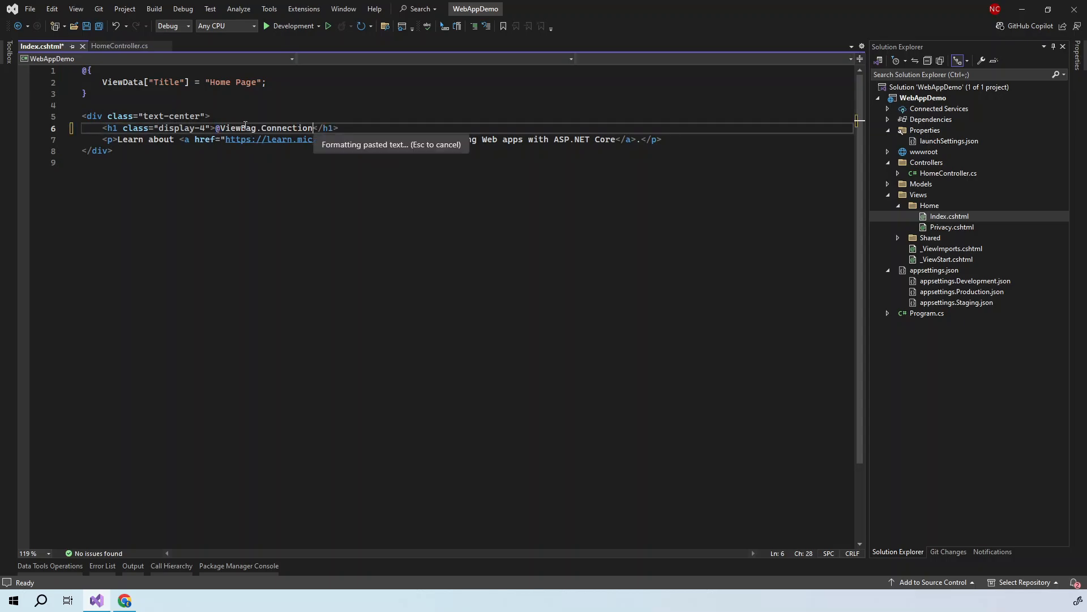
left_click(87, 26)
- Run the Development profile and confirm the heading reads 'I am connection from Development'
left_click(272, 26)
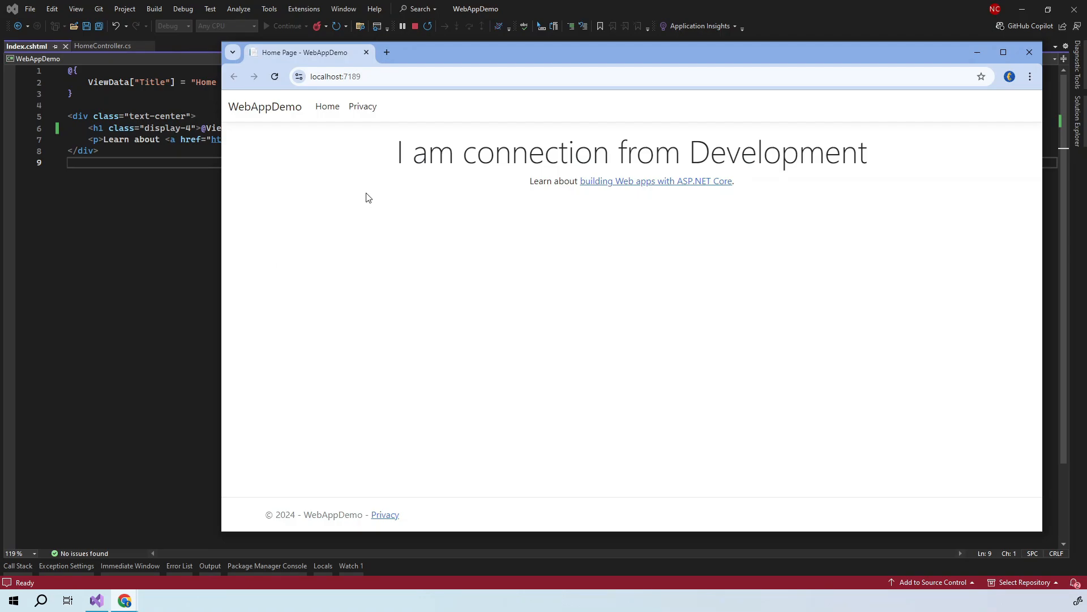
left_click_drag(373, 169, 871, 150)
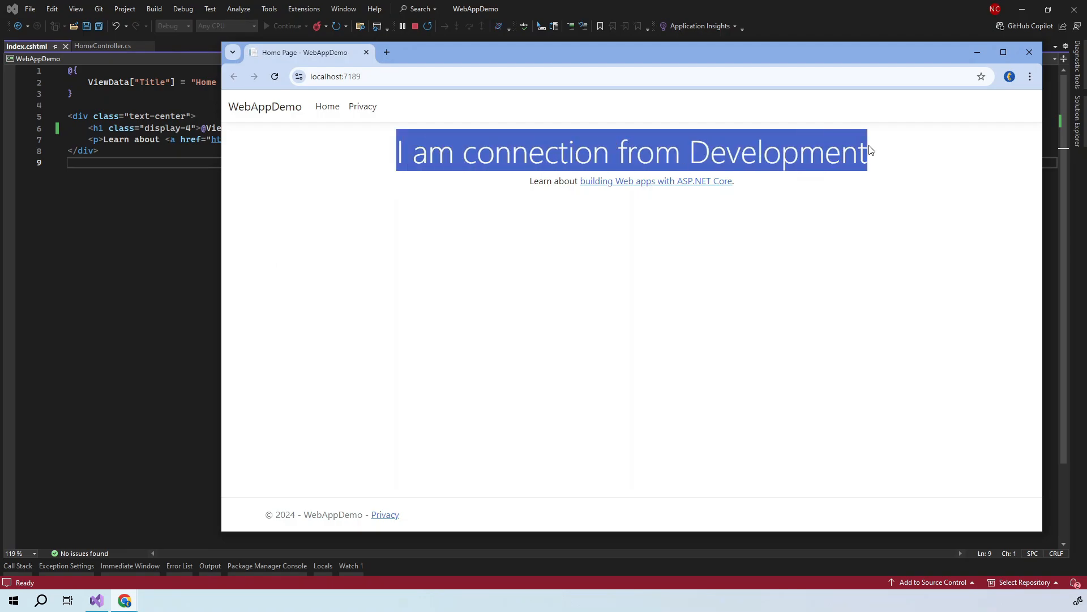
left_click(351, 141)
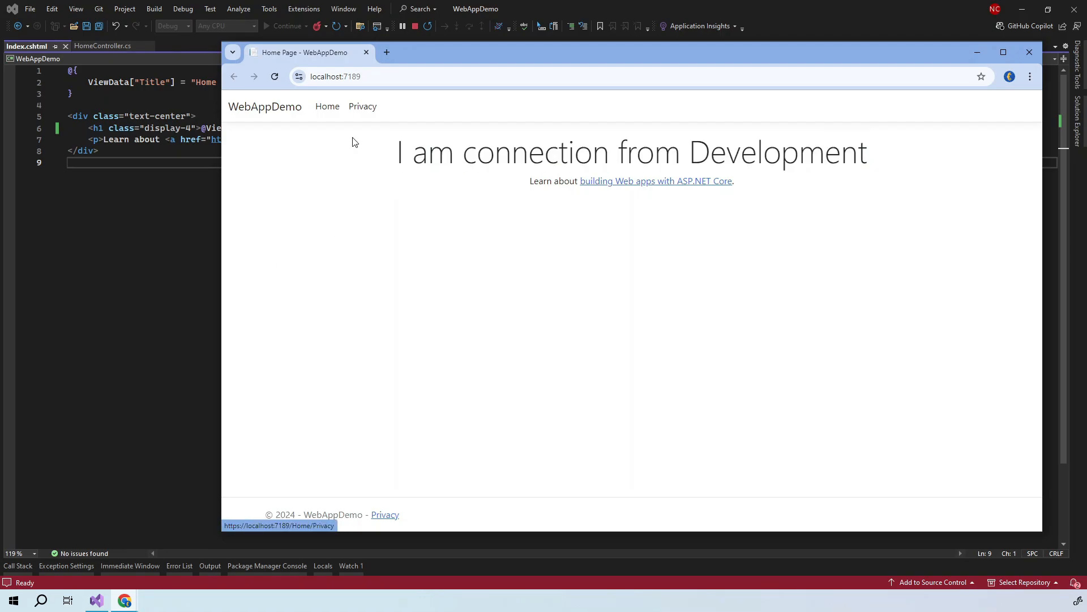
left_click(367, 53)
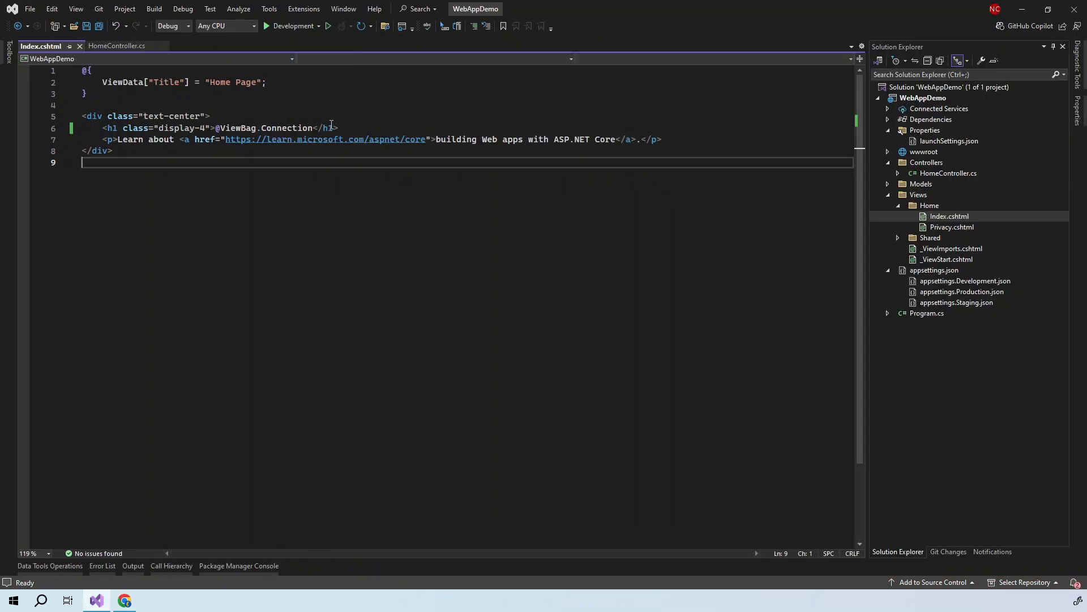
- Switch to the Staging launch profile, run it, and confirm the Staging heading
left_click(318, 26)
left_click(295, 69)
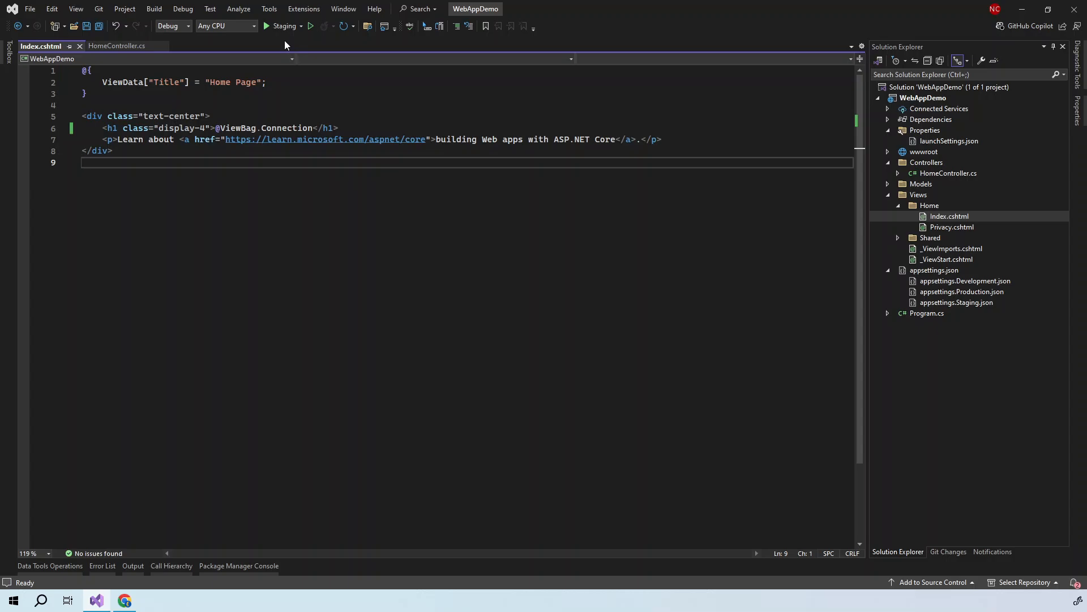
left_click(279, 27)
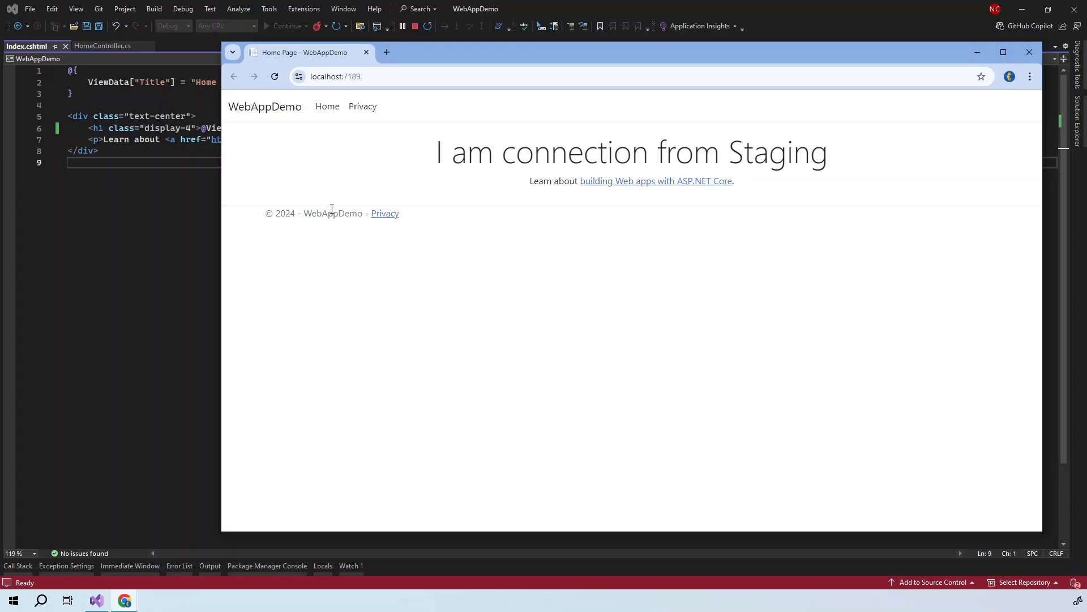
left_click_drag(439, 153, 873, 142)
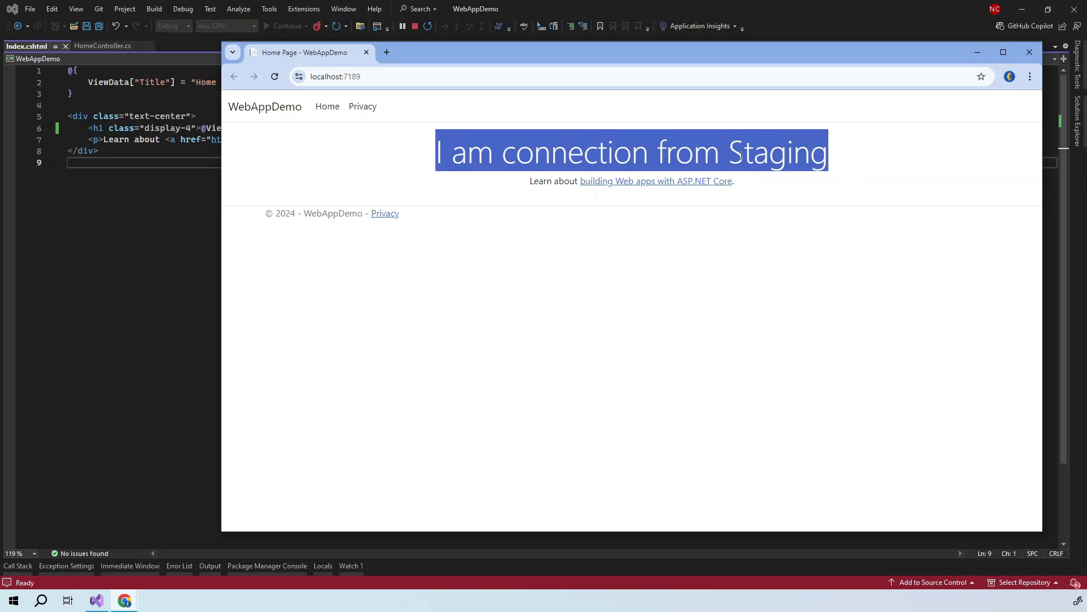
left_click(367, 52)
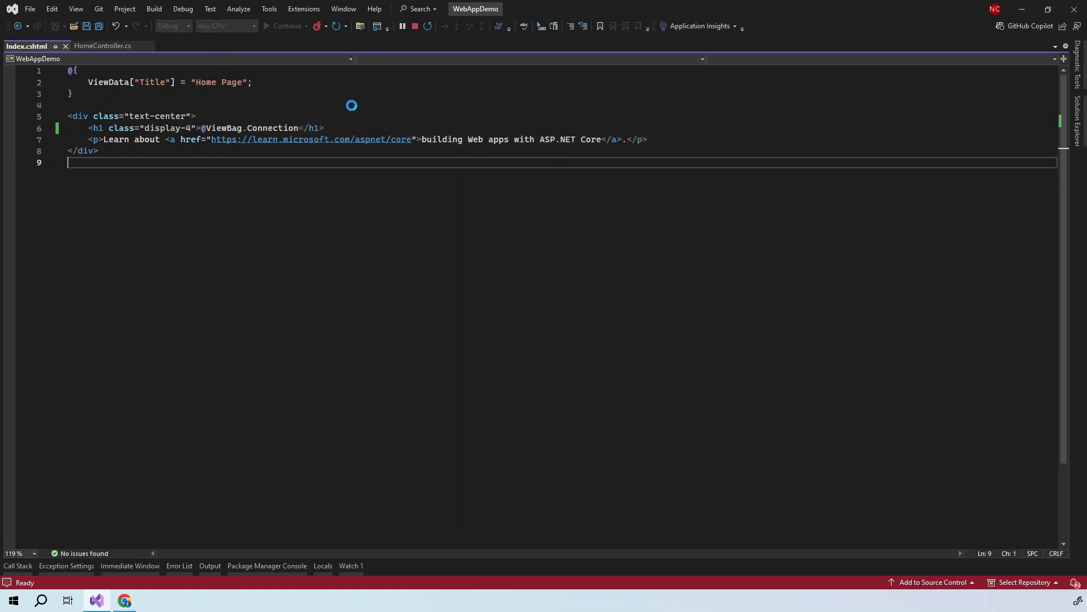
- Switch to the Production launch profile, run it, and check the Production heading
left_click(302, 26)
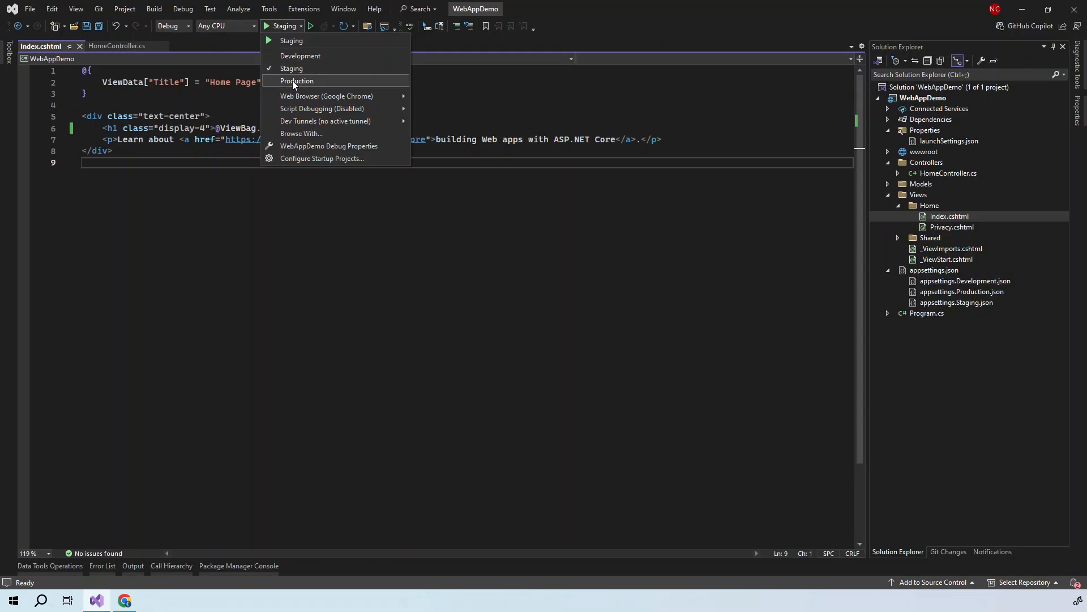
left_click(293, 80)
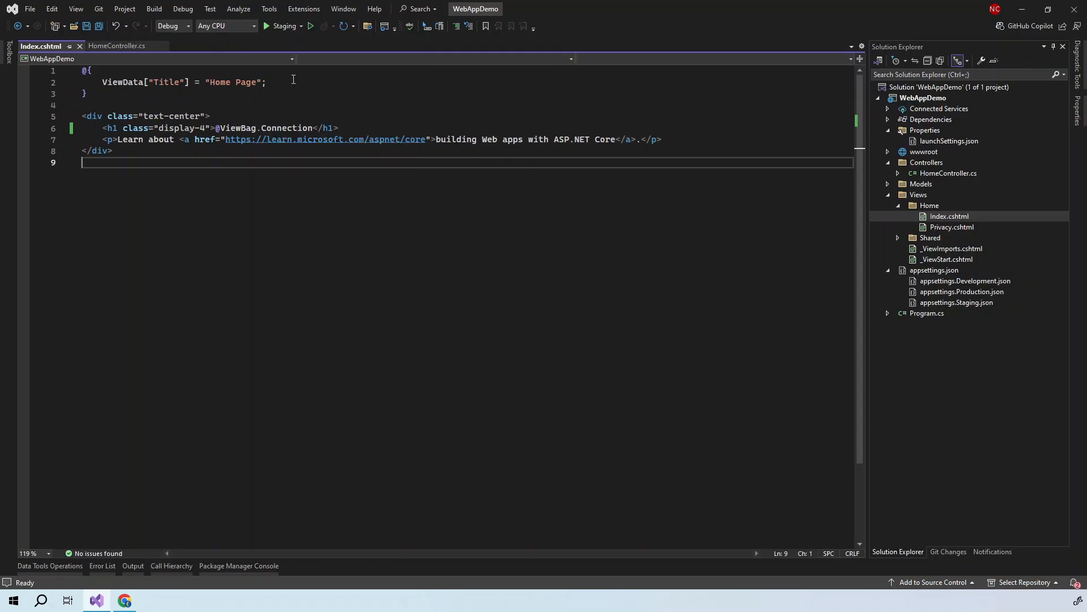
left_click(286, 26)
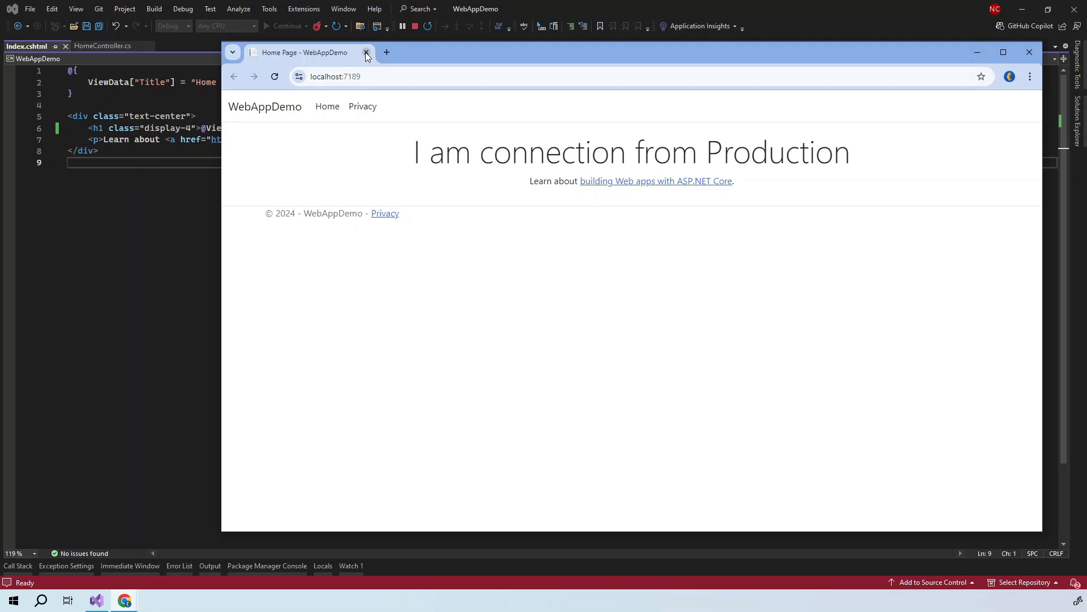
left_click(366, 53)
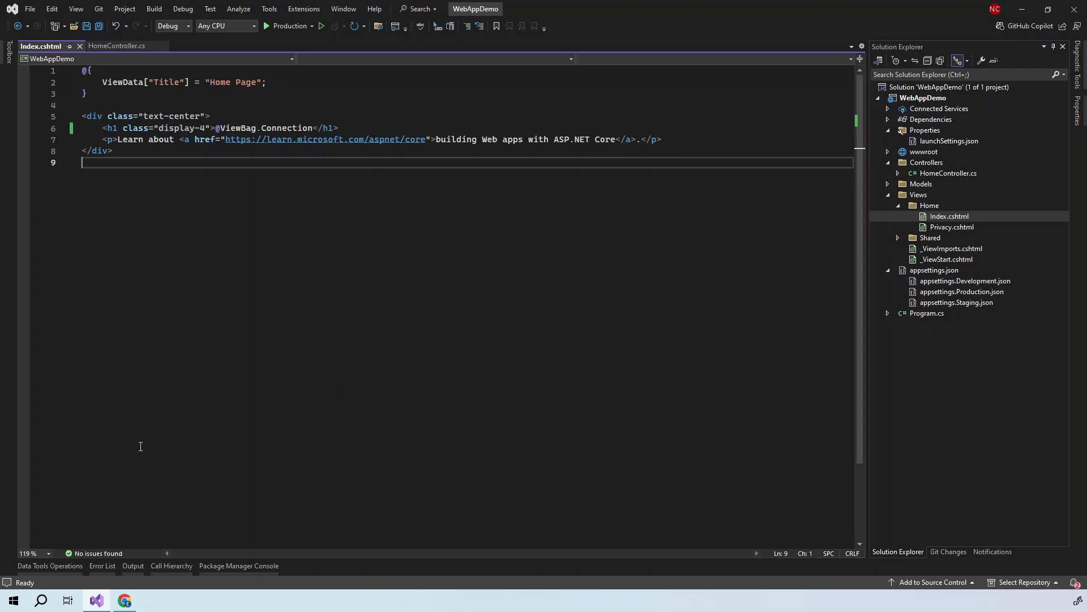
left_click(18, 603)
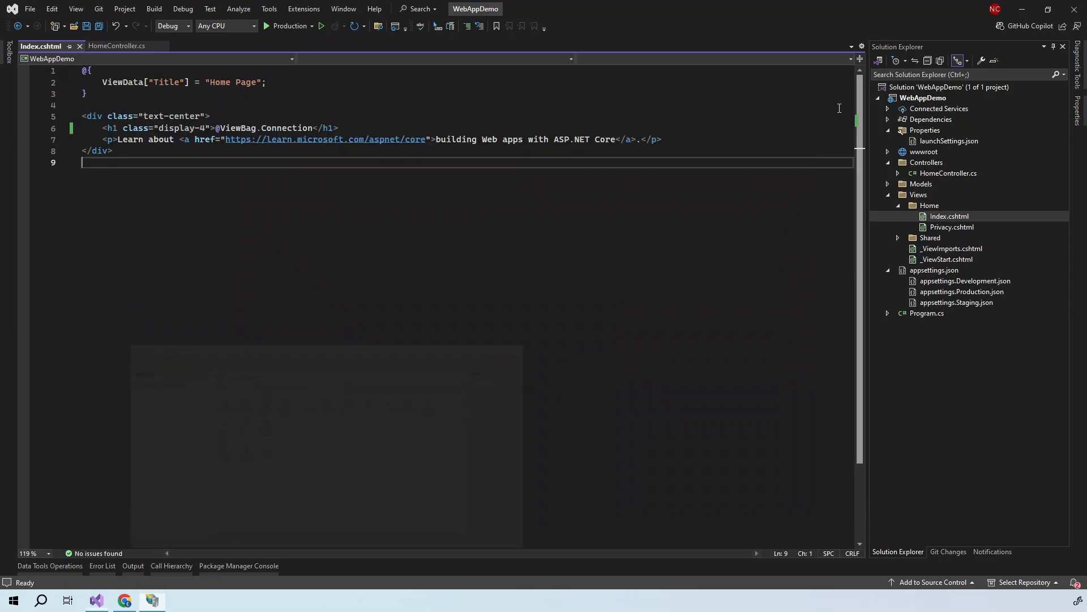
left_click(858, 94)
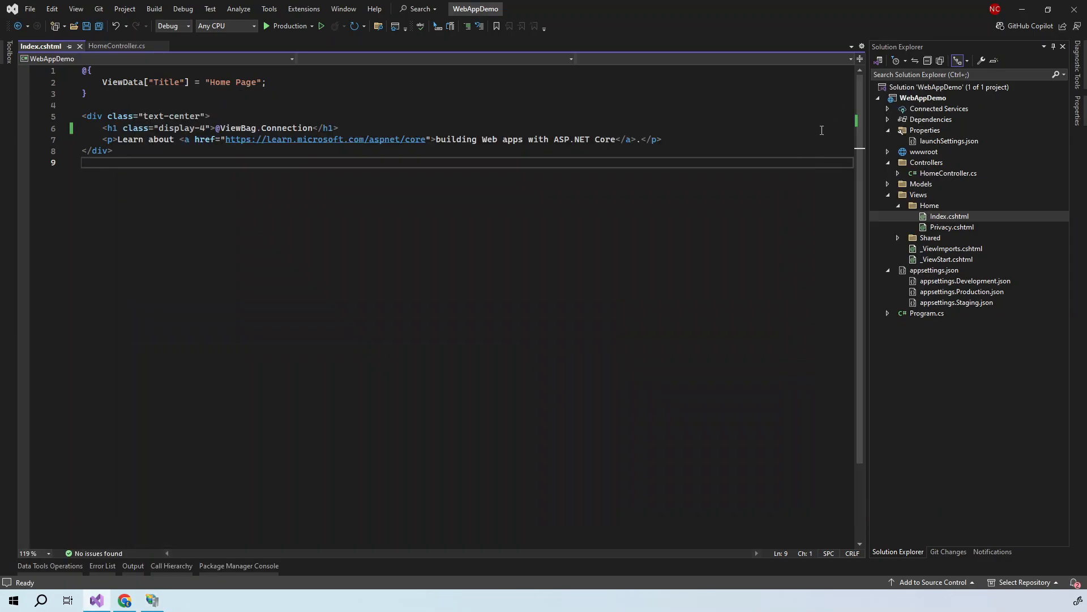
- Create a Folder publish profile for WebAppDemo targeting bin\Release\net8.0\publish
right_click(919, 102)
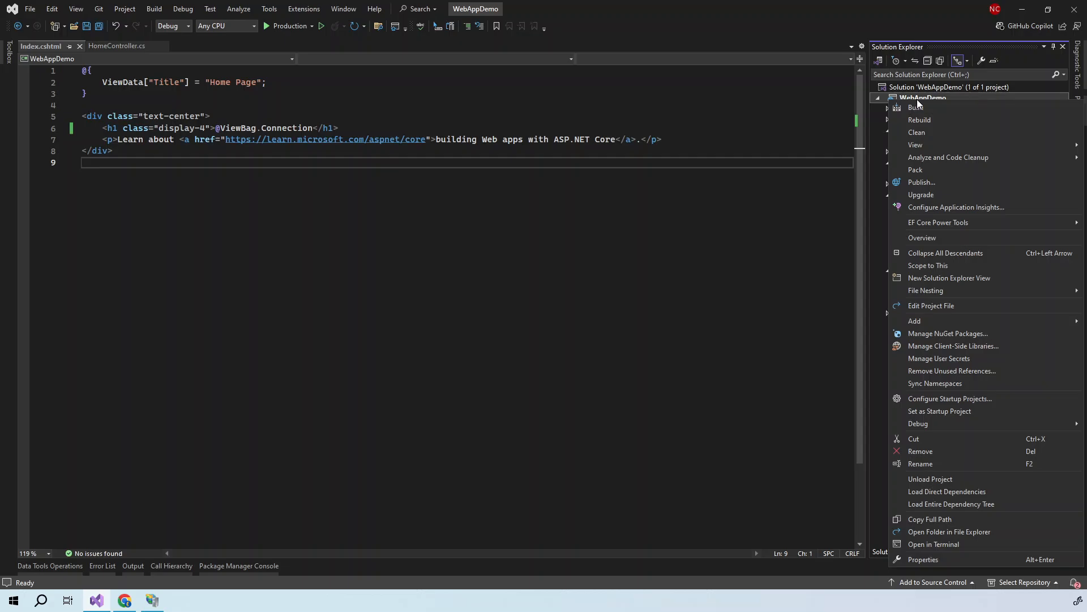
left_click(916, 181)
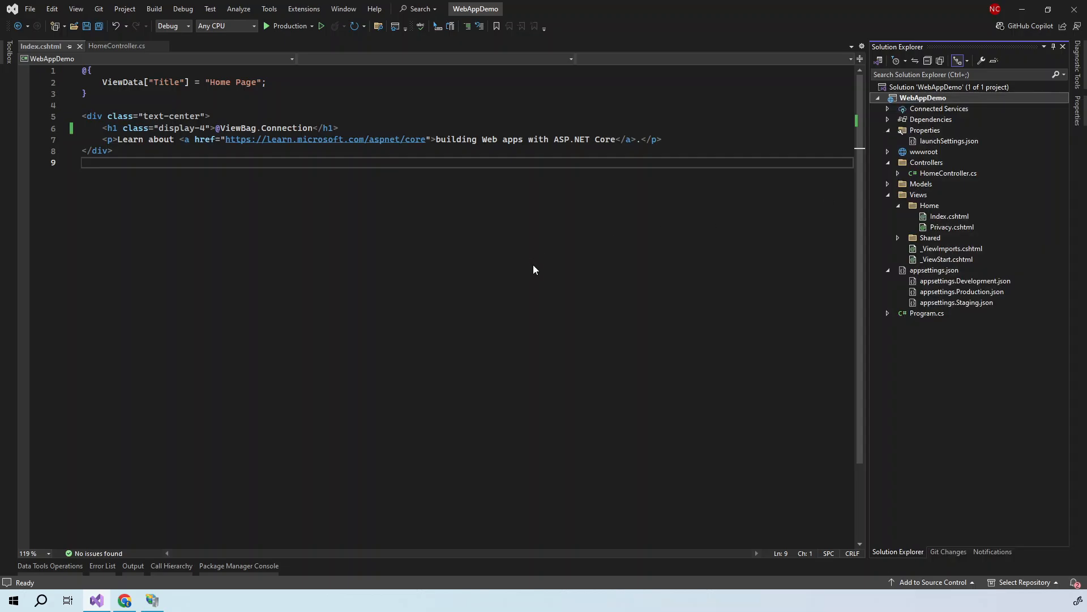
left_click(457, 279)
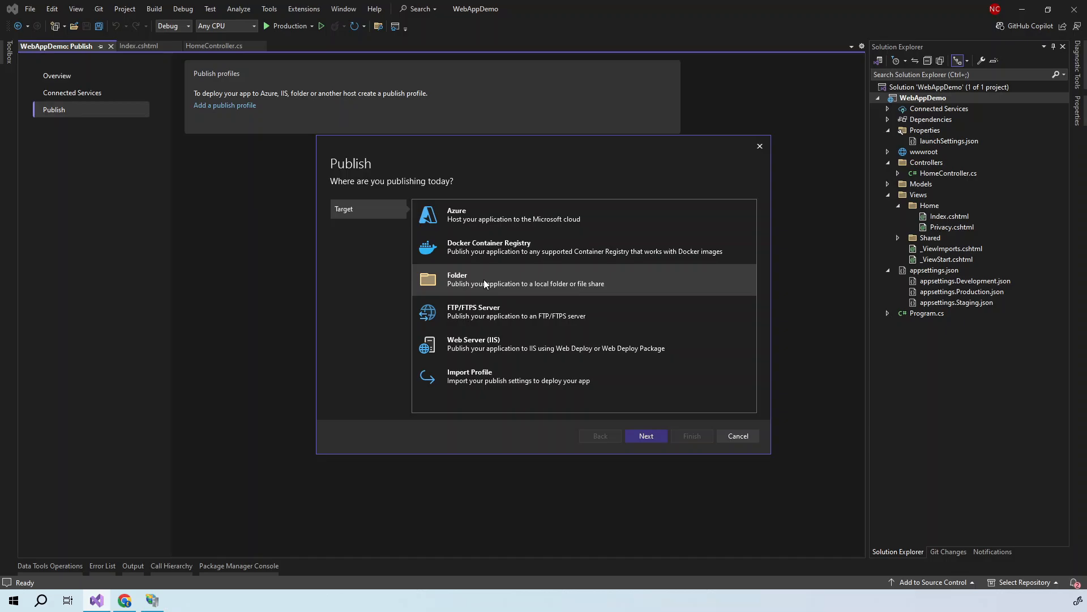
left_click(641, 438)
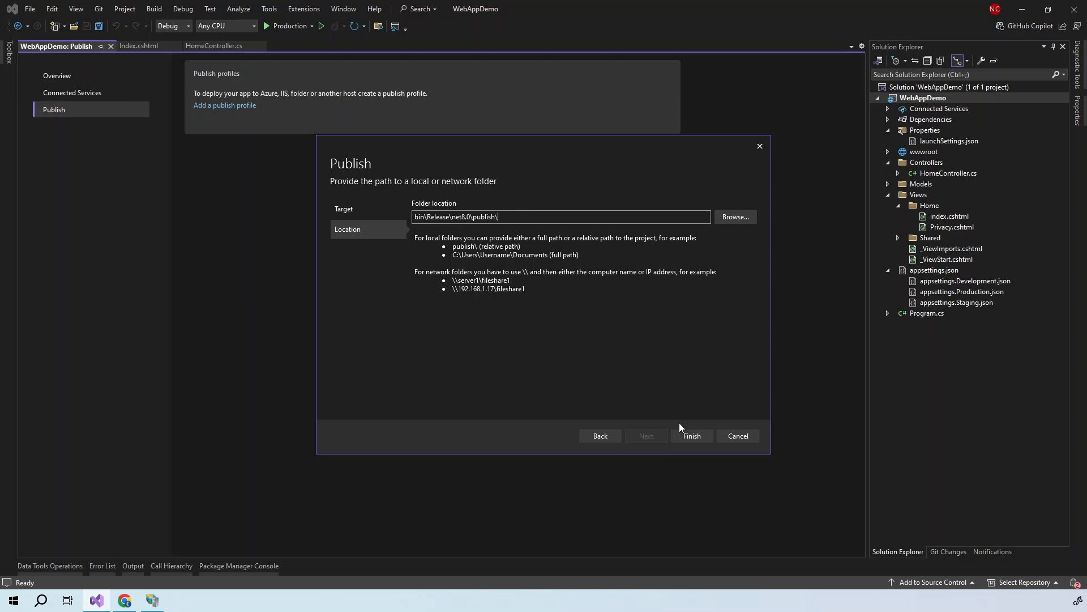
left_click(691, 436)
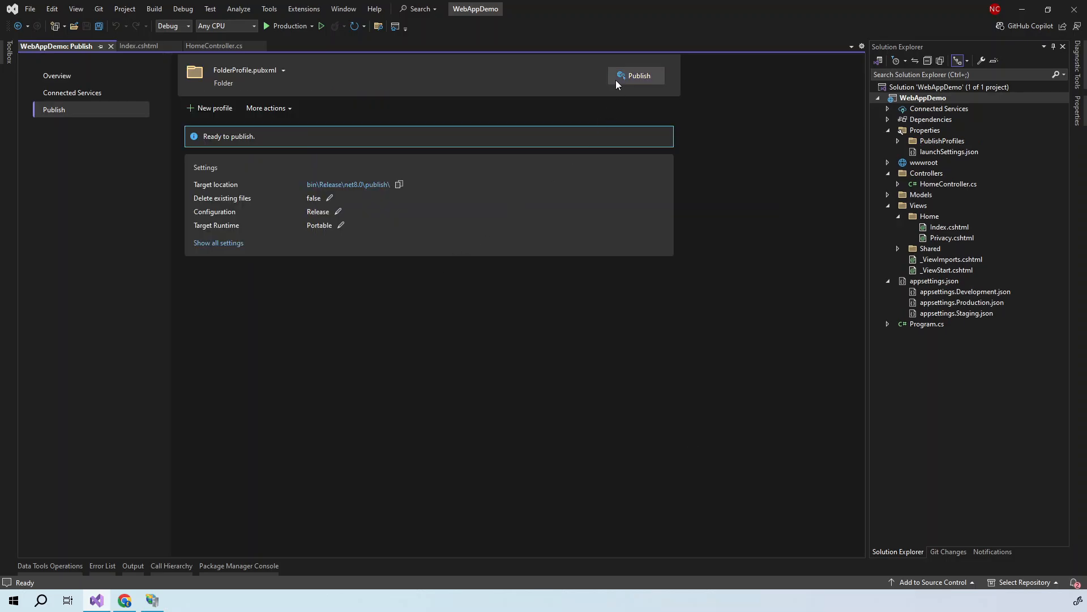
- Publish the app and inspect the files in the publish output folder
left_click(632, 76)
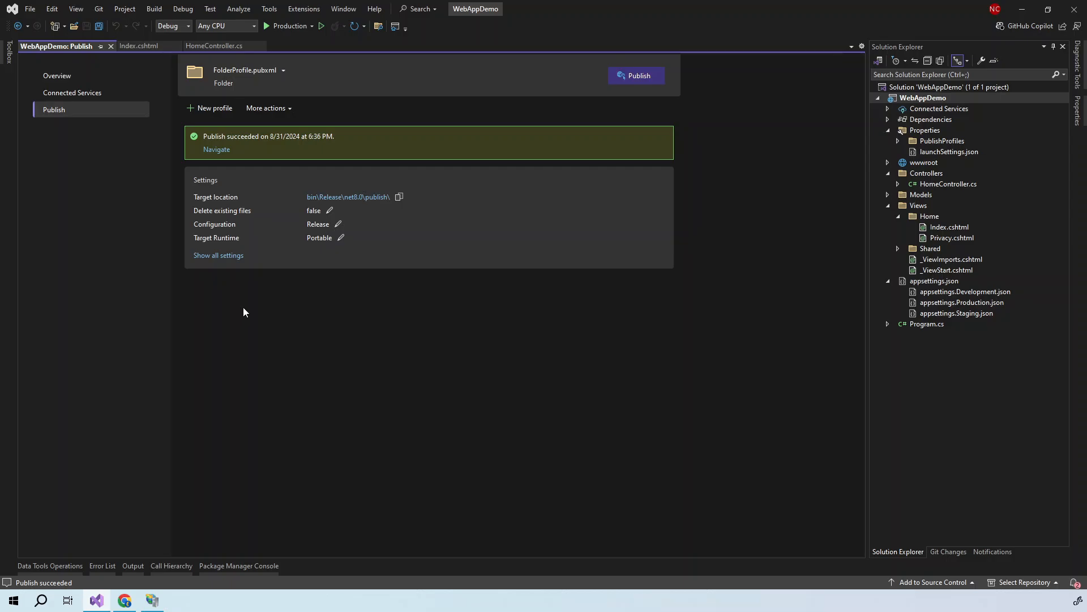
left_click(373, 197)
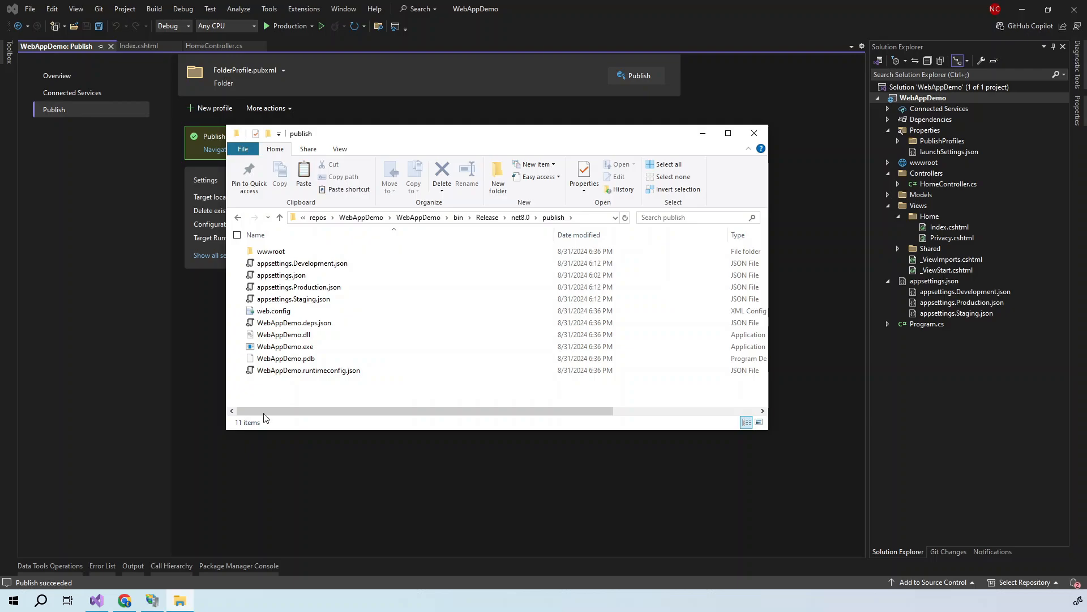
left_click(754, 133)
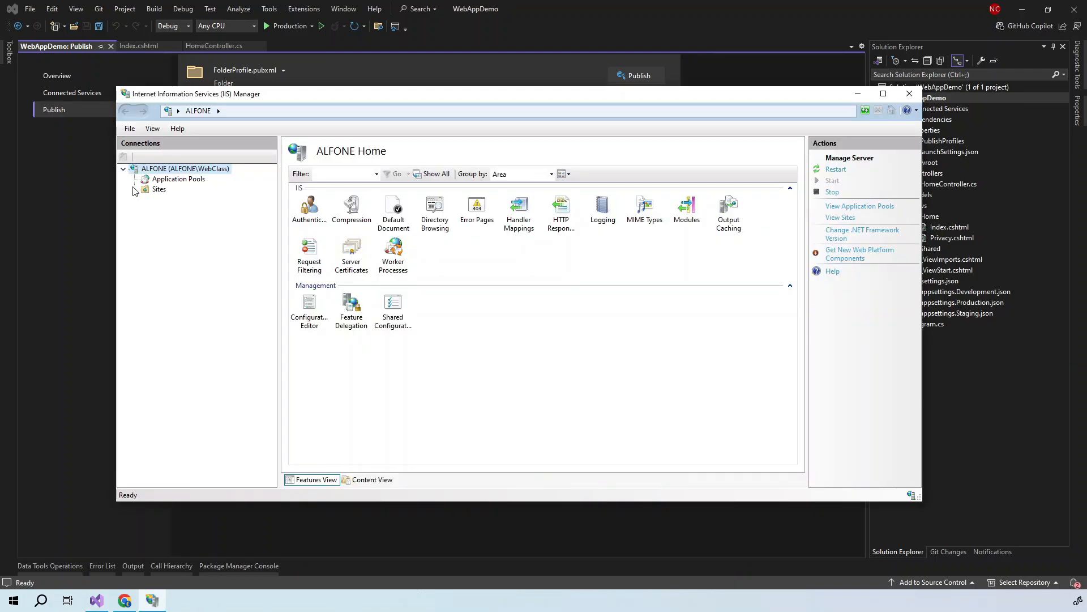
- Start a new website under Sites named WebAppDemo_Dev
left_click(133, 190)
right_click(160, 191)
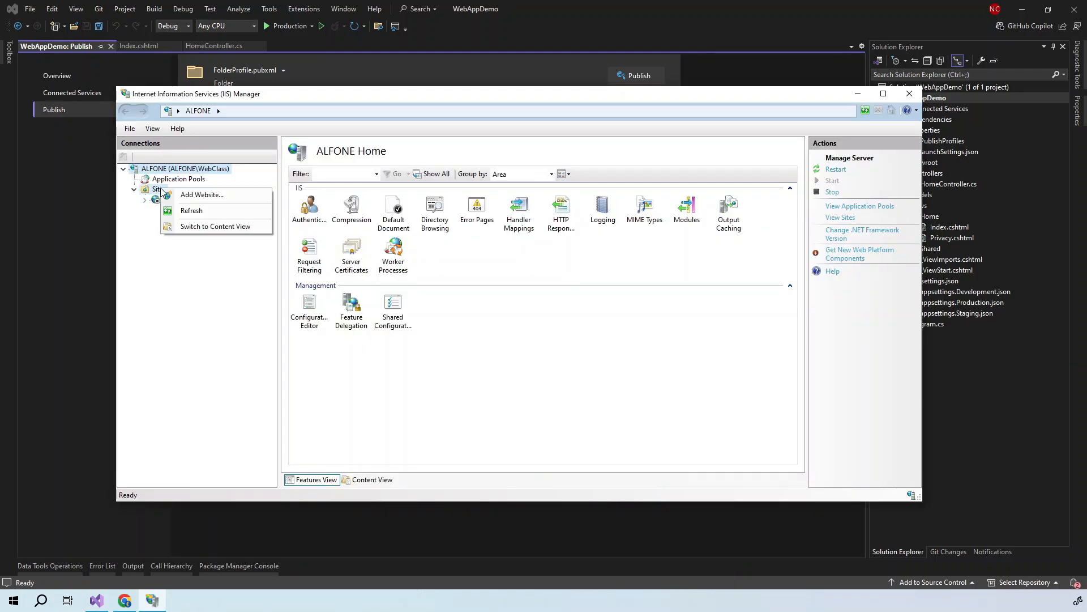
left_click(182, 199)
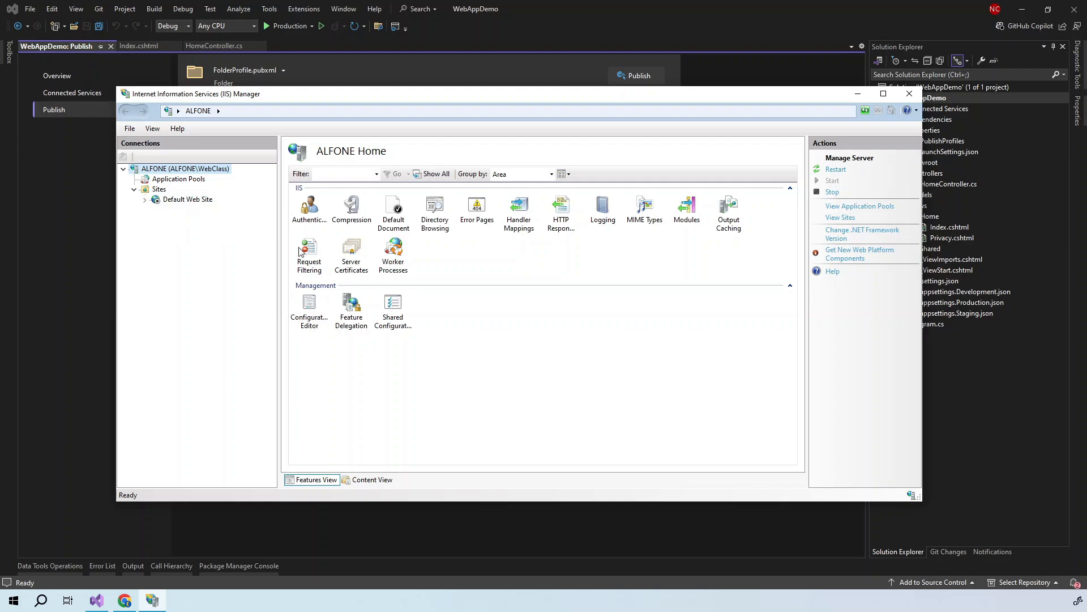
type("WebAppDemo_Dev")
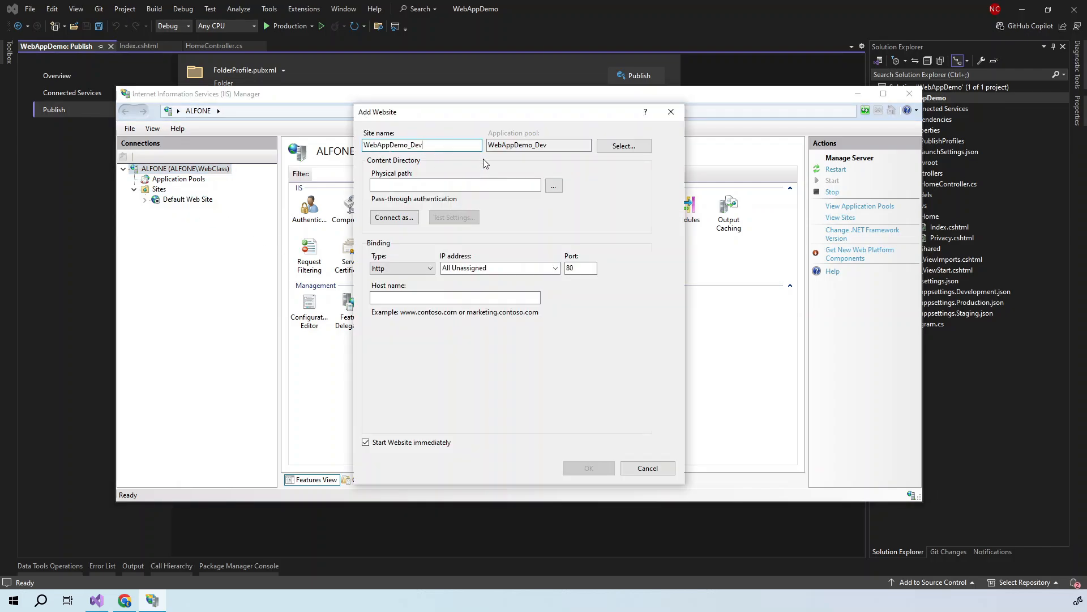
- Browse the physical path tree to C:\inetpub\wwwroot and select wwwroot
left_click(555, 187)
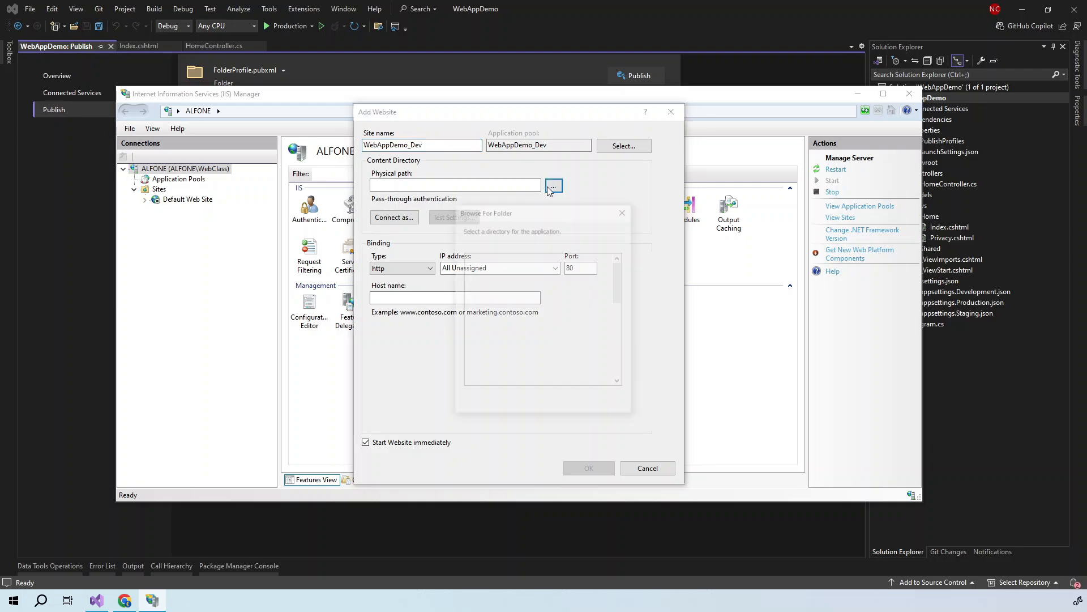
left_click_drag(620, 283, 620, 301)
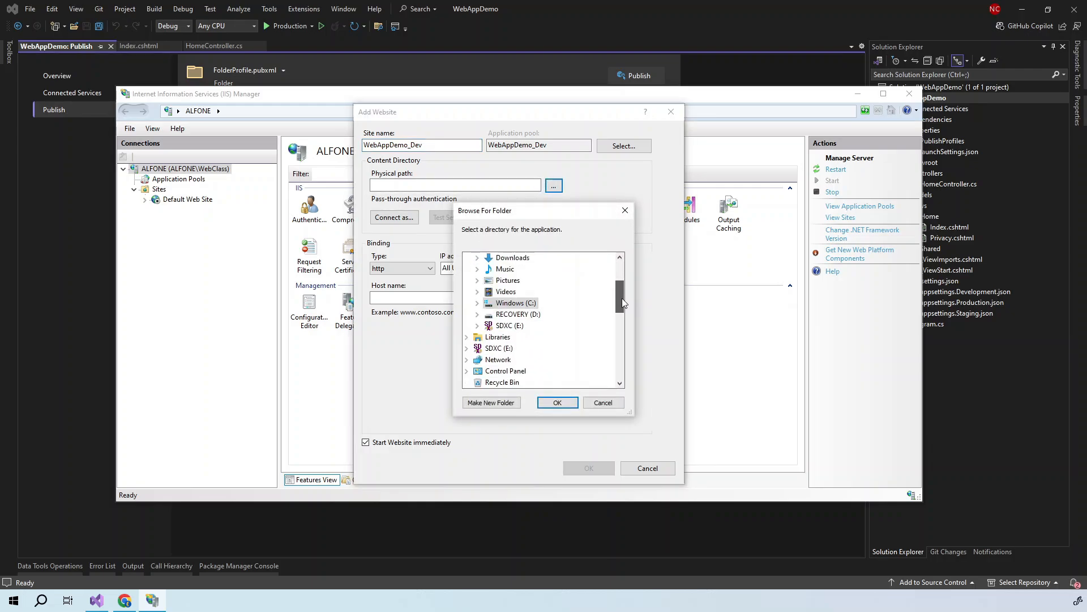
left_click(477, 305)
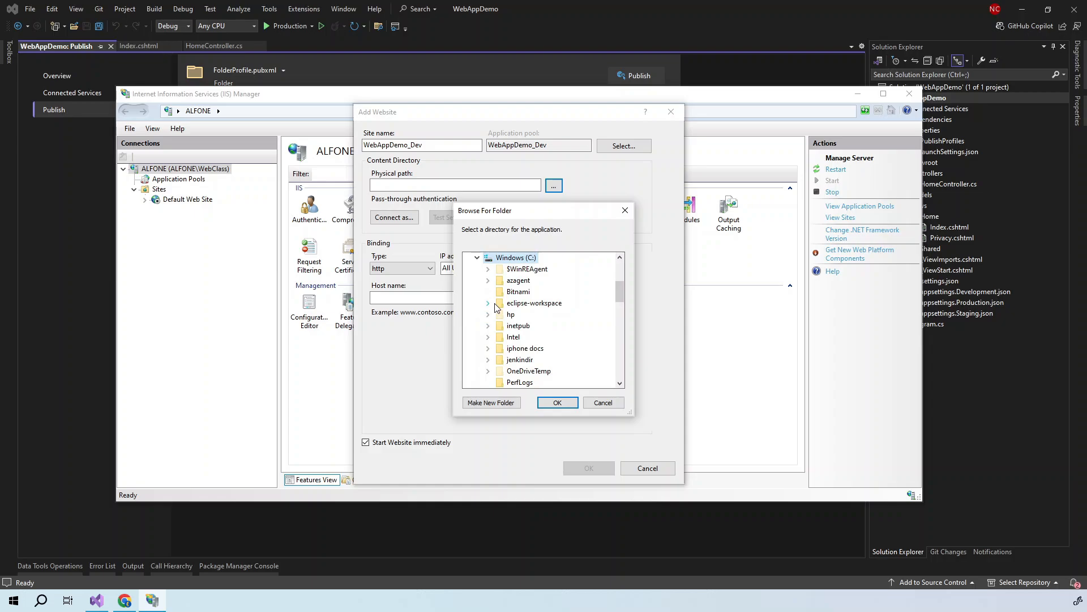
left_click(489, 326)
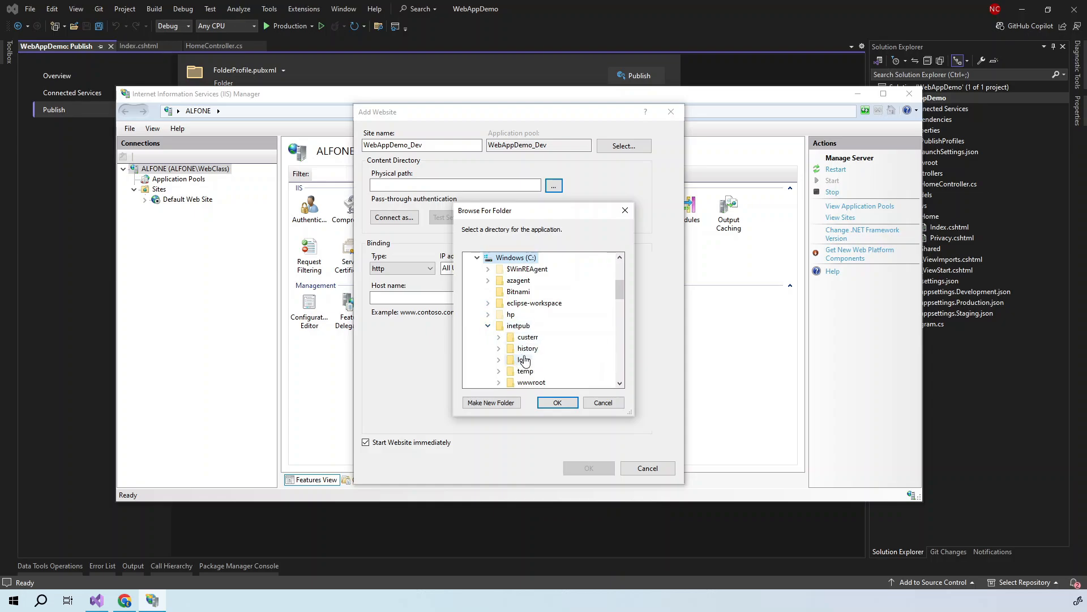
left_click(499, 383)
scroll(531, 331, "down", 1)
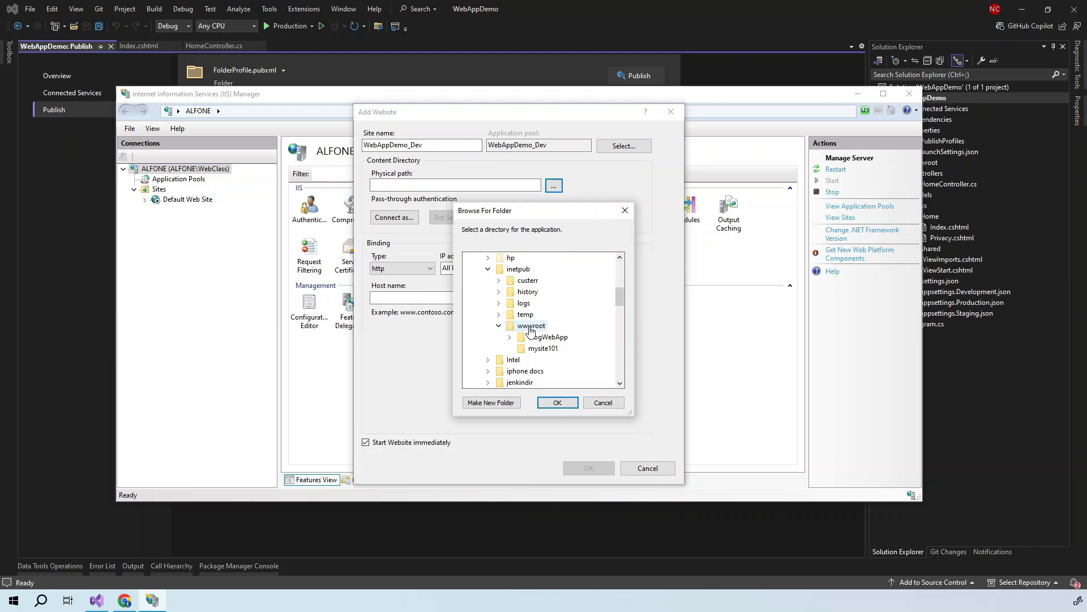
left_click(531, 327)
- Create a WebAppDemoDev folder inside wwwroot
right_click(532, 328)
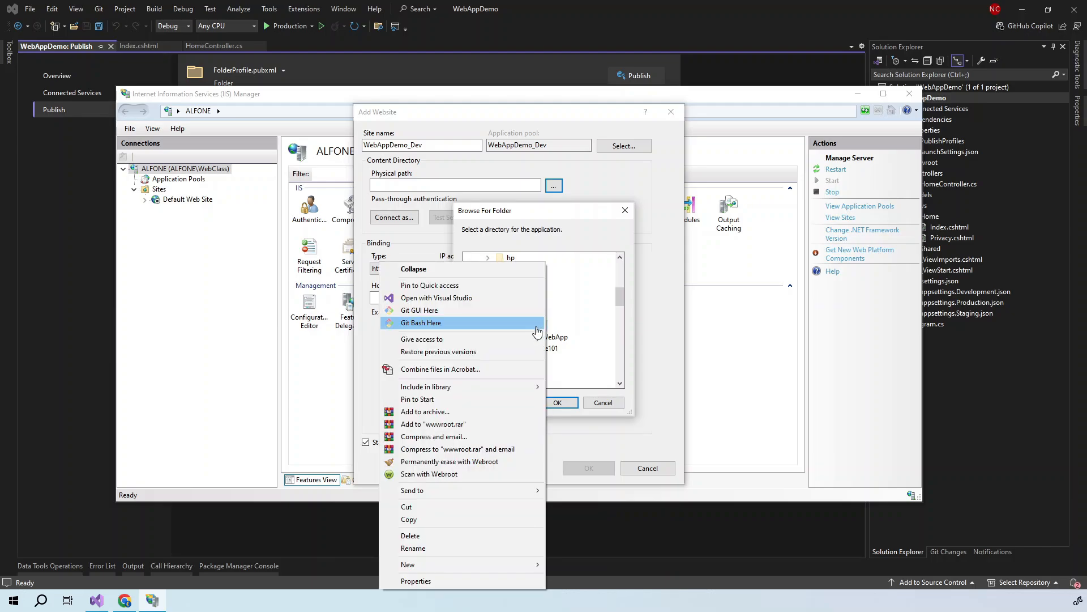
mouse_move(493, 564)
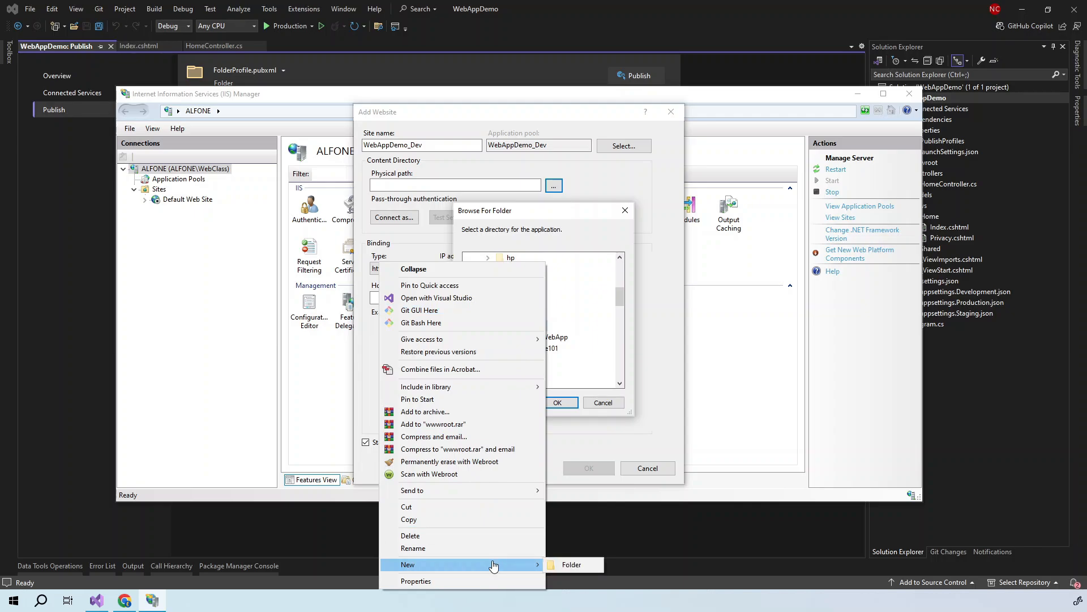
left_click(563, 567)
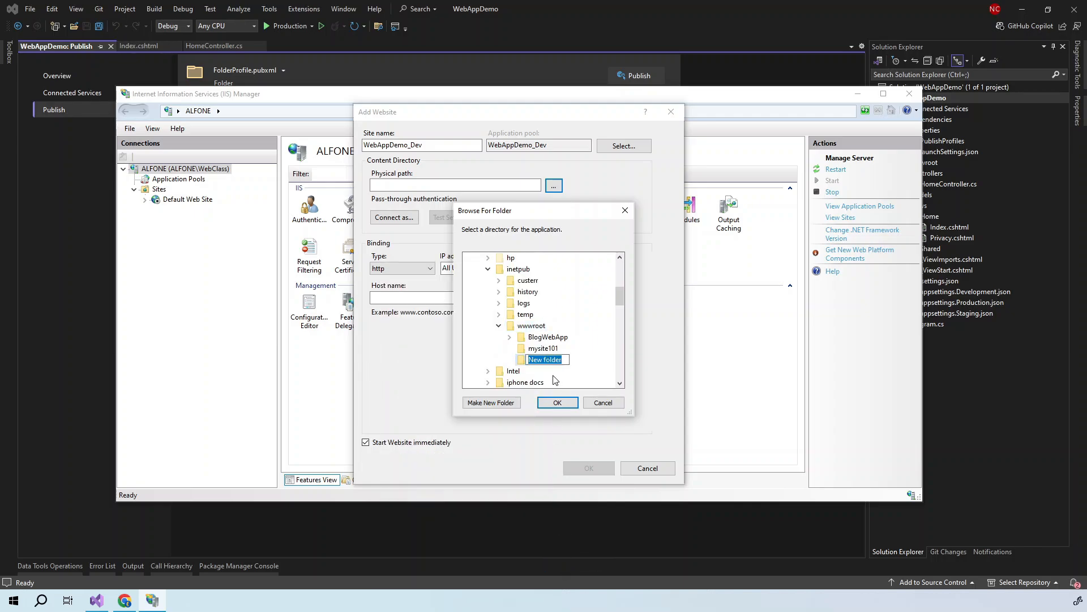
type("WebAppDemoDev")
key("Return")
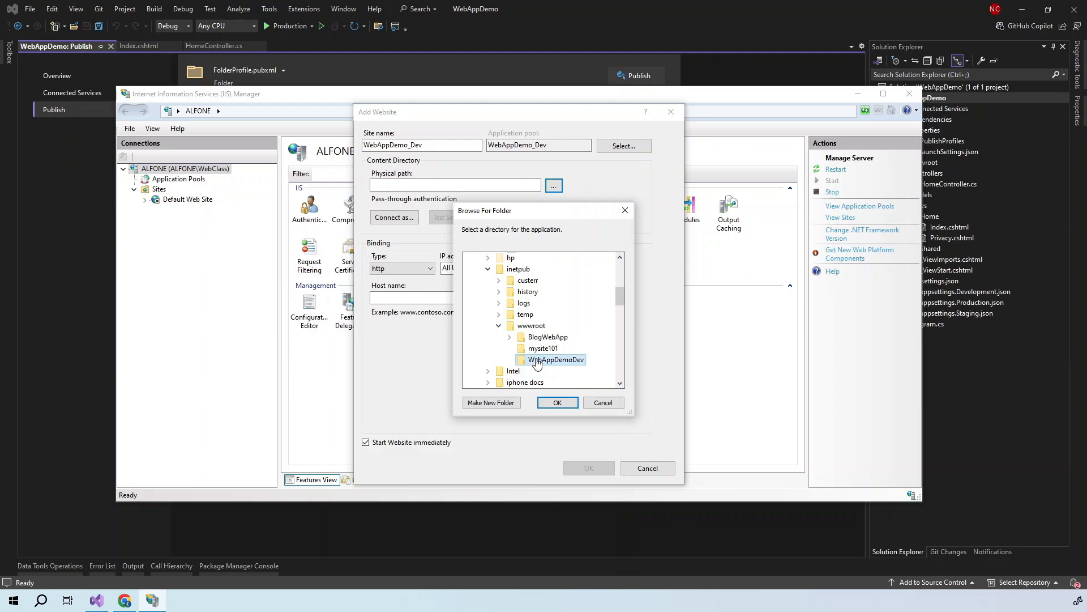
- Create a WebAppDemoStage folder inside wwwroot
right_click(529, 328)
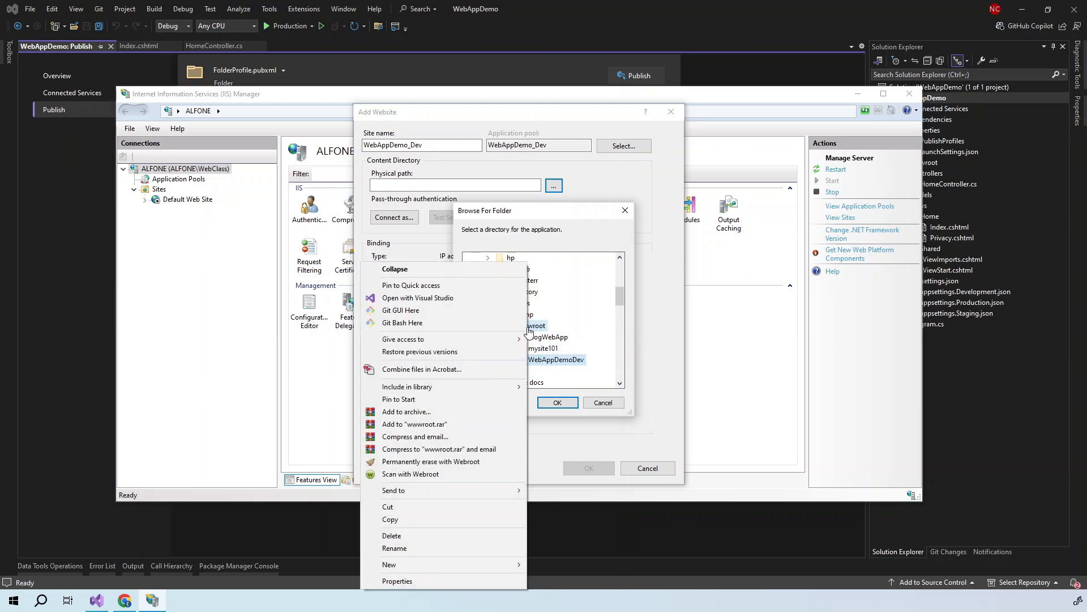
mouse_move(487, 565)
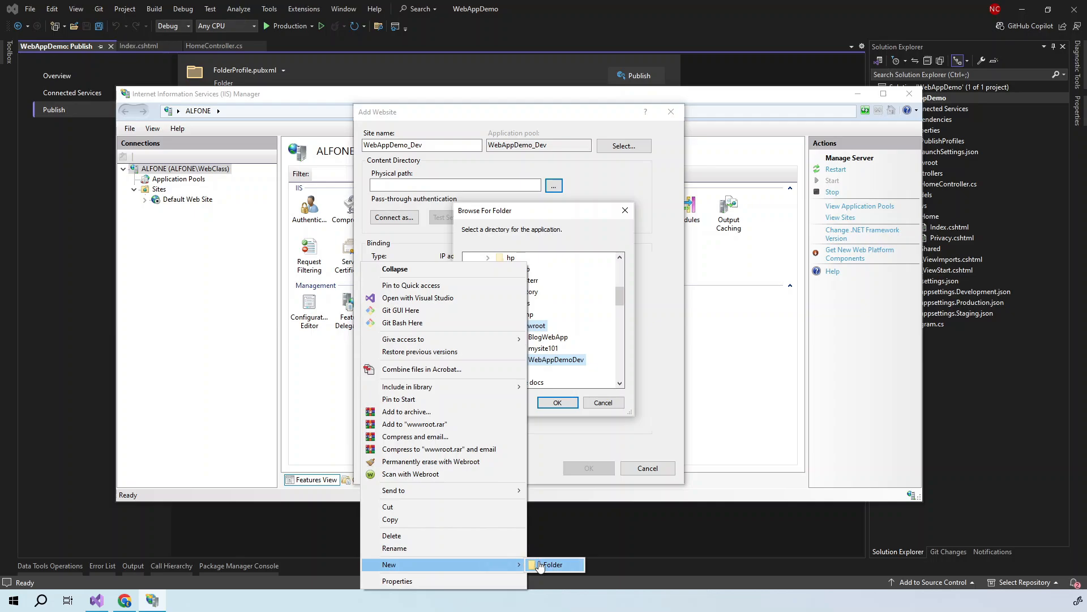
left_click(546, 565)
type("WebAppDemo_Dev")
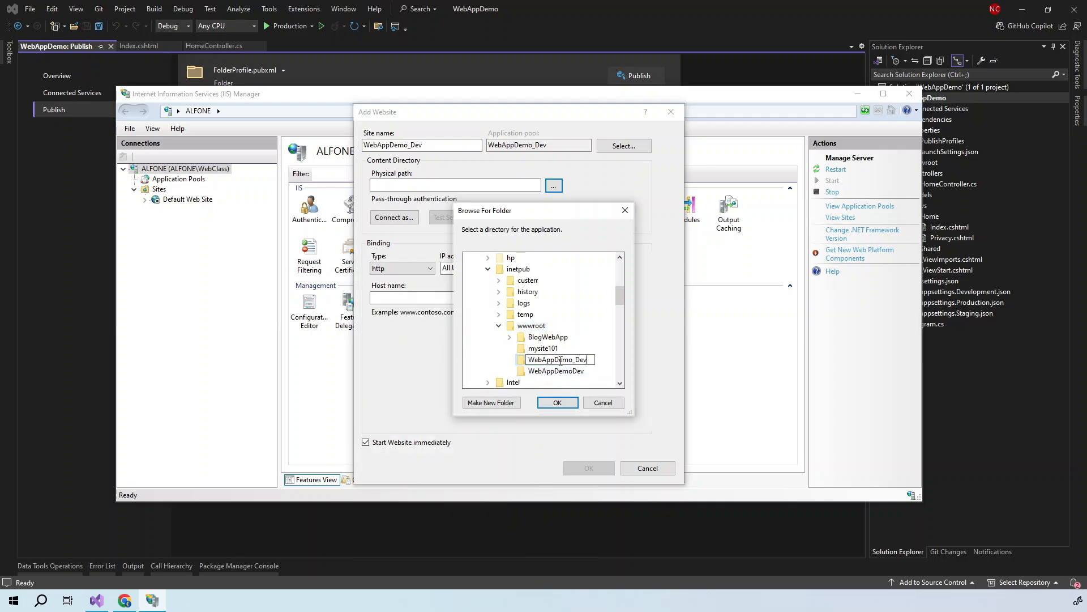
left_click_drag(574, 363, 581, 364)
type("Stage")
key("Return")
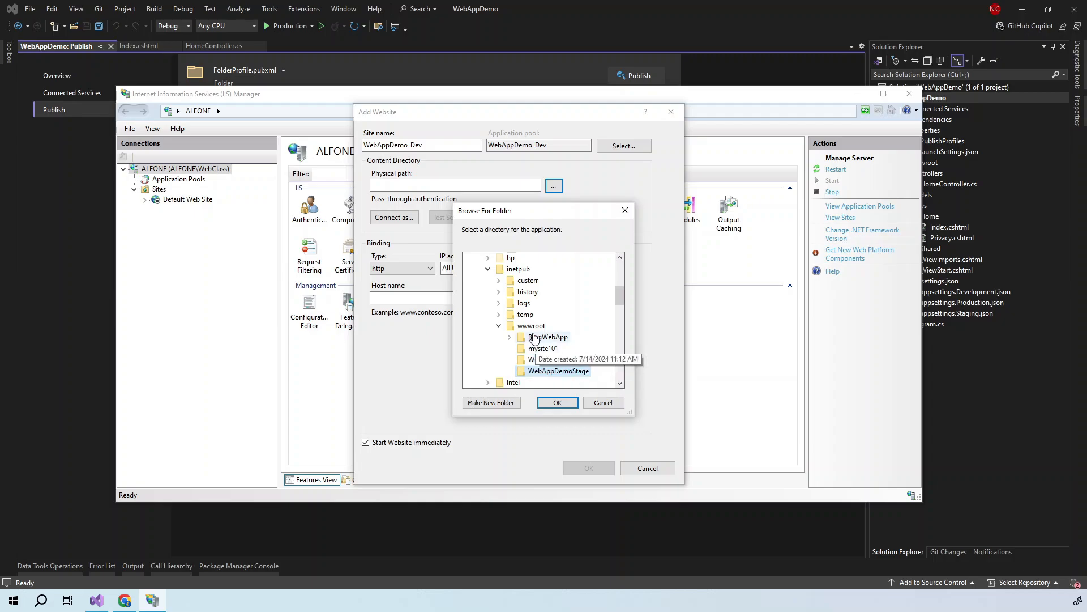
- Create a WebAppDemoProd folder inside wwwroot
right_click(531, 331)
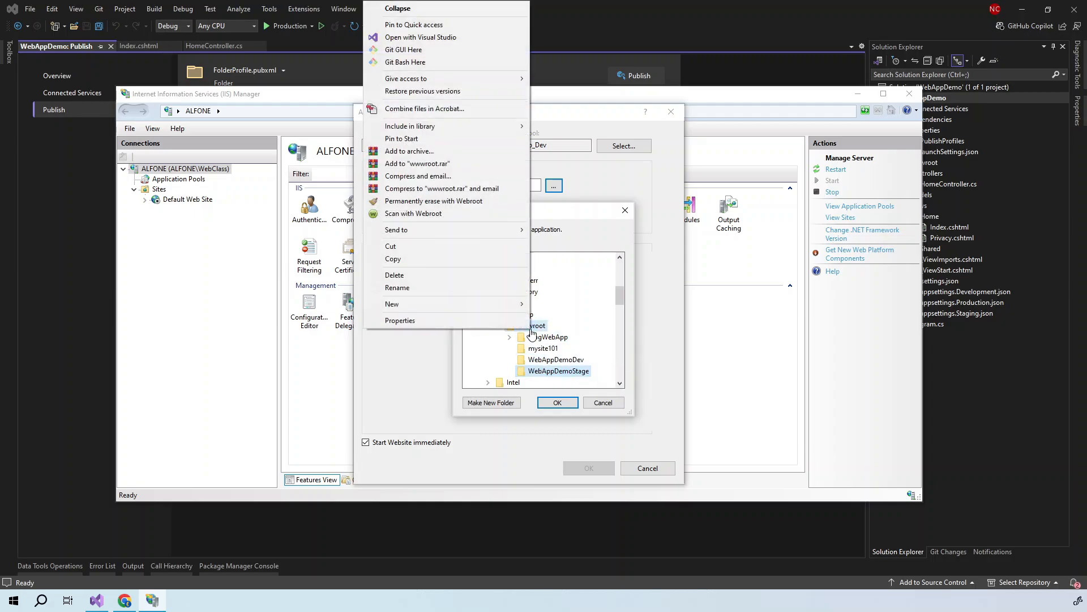
mouse_move(516, 304)
left_click(556, 304)
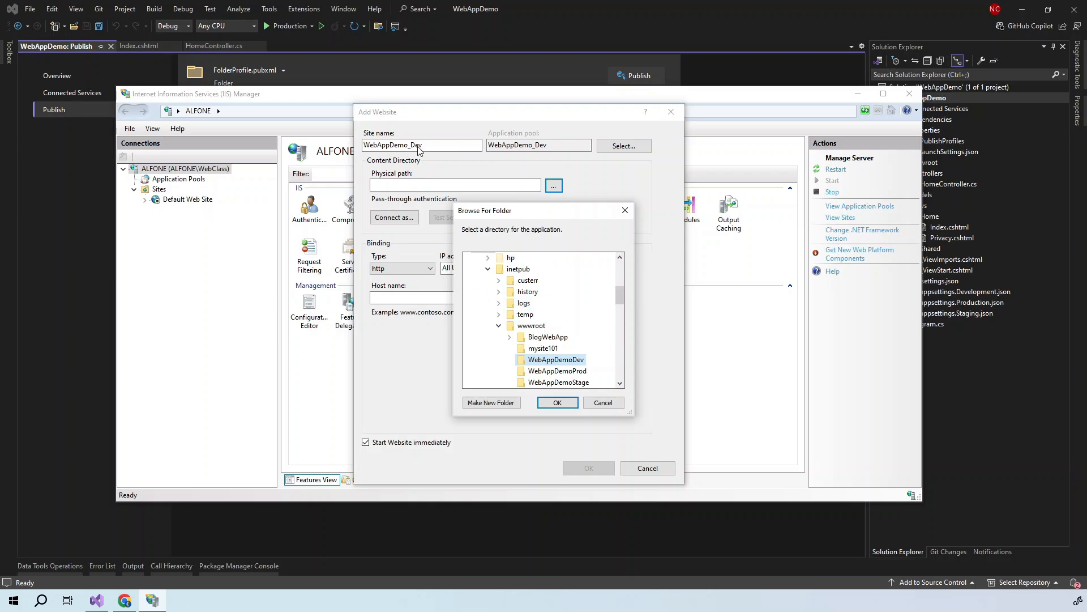
- Point WebAppDemo_Dev at the WebAppDemoDev folder, set port 8045, and create the site
left_click(555, 403)
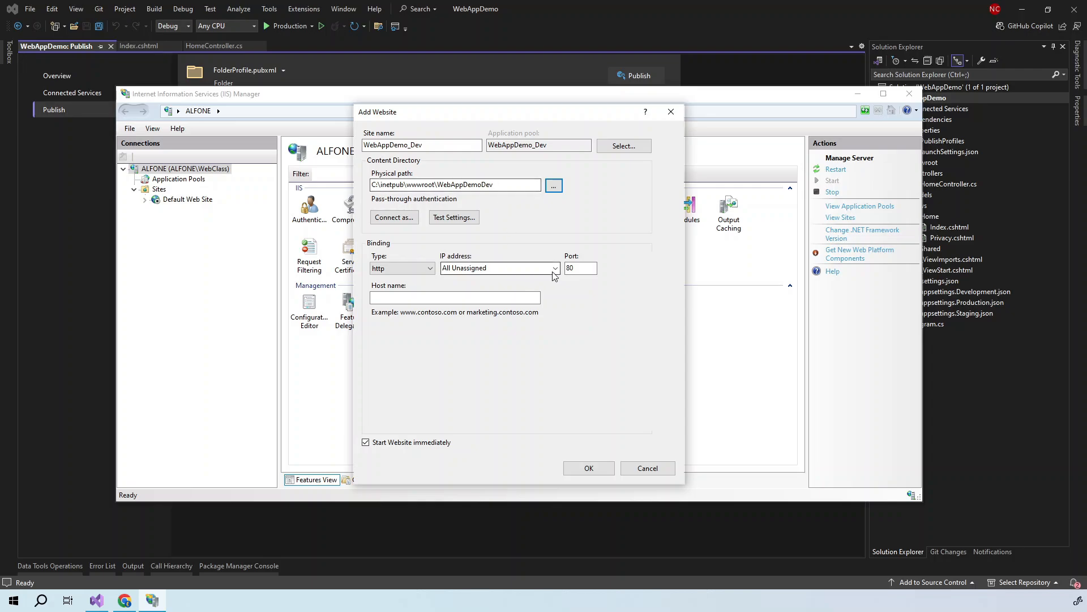
left_click(587, 267)
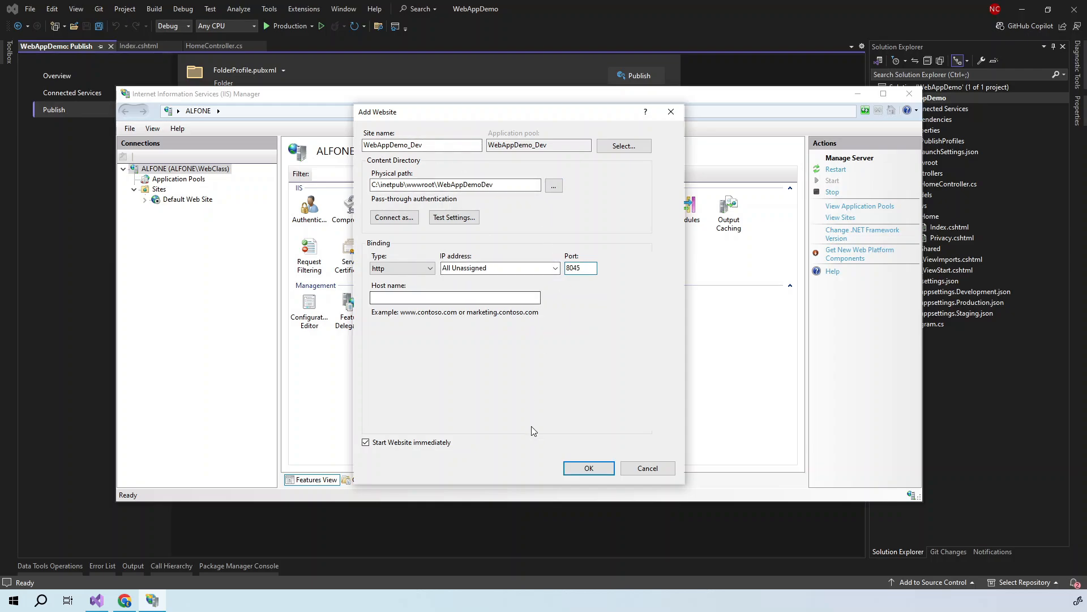
left_click(587, 469)
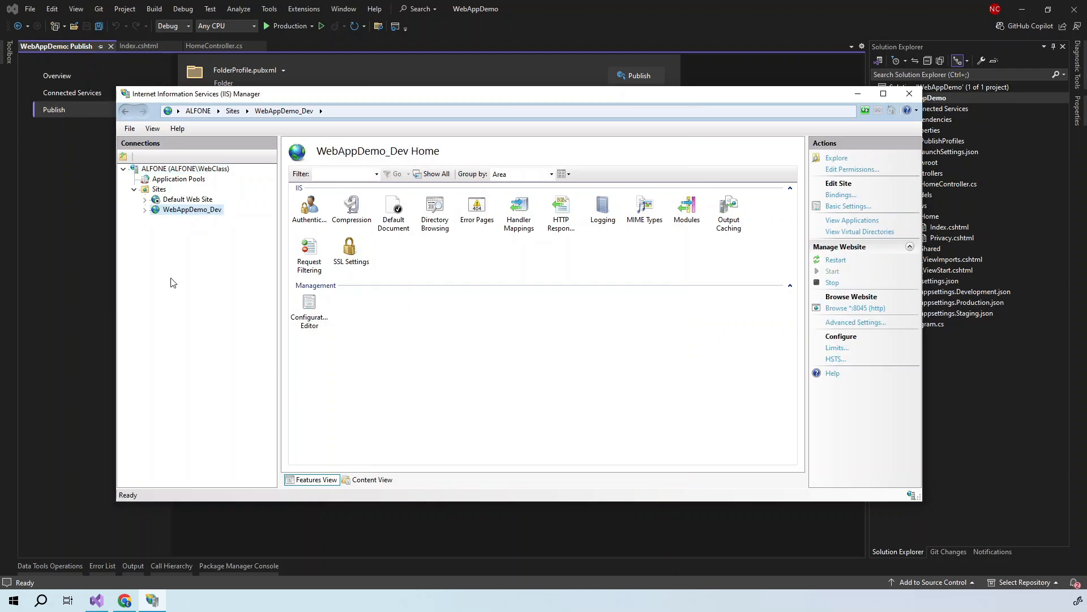
right_click(160, 193)
- Start another website and rename it from WebAppDemo_Dev to WebAppDemo_Stage
left_click(190, 199)
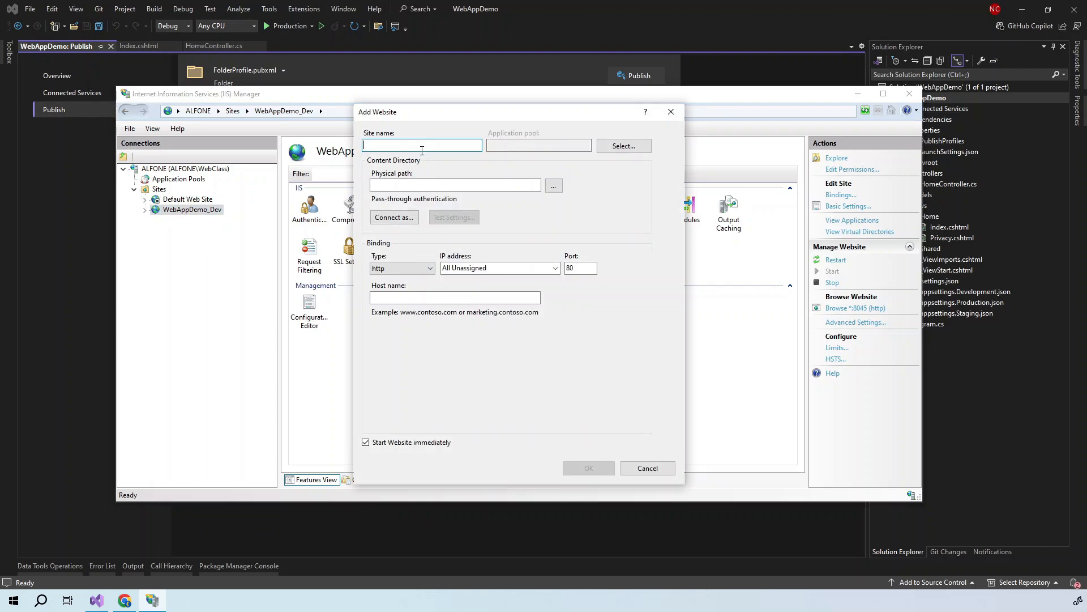
type("WebAppDemo_Dev")
left_click_drag(411, 144, 423, 144)
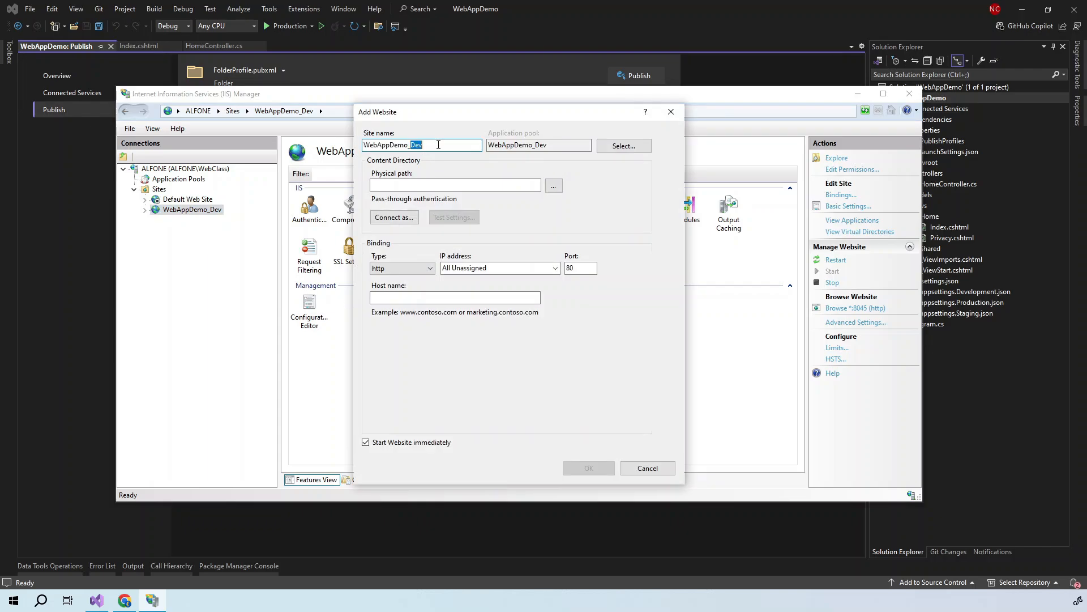
type("Stag")
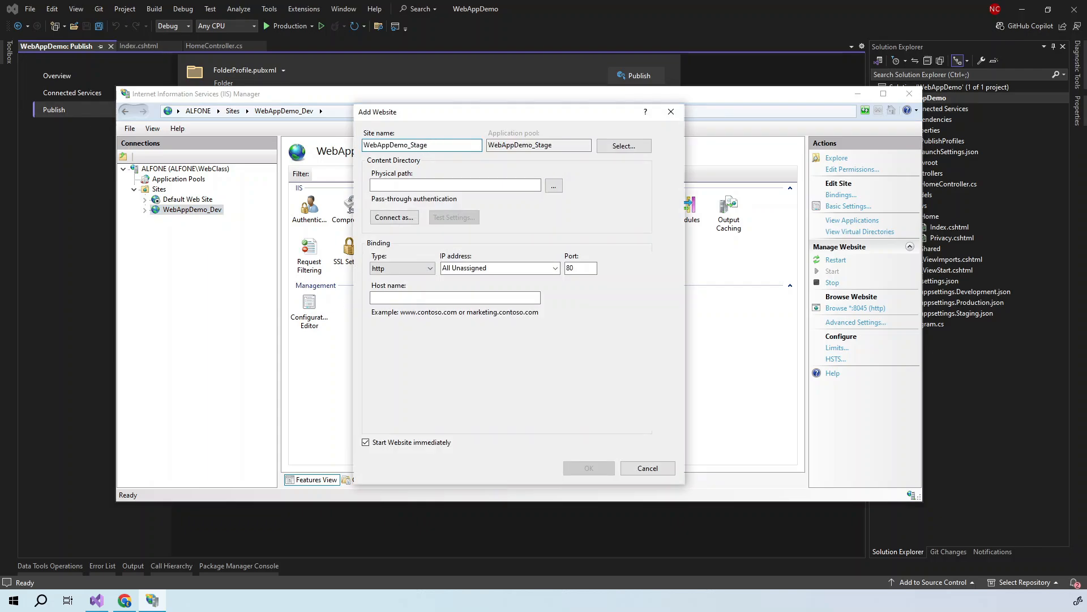
- Set its physical path to C:\inetpub\wwwroot\WebAppDemoStage, port 8046, and create the site
left_click(553, 186)
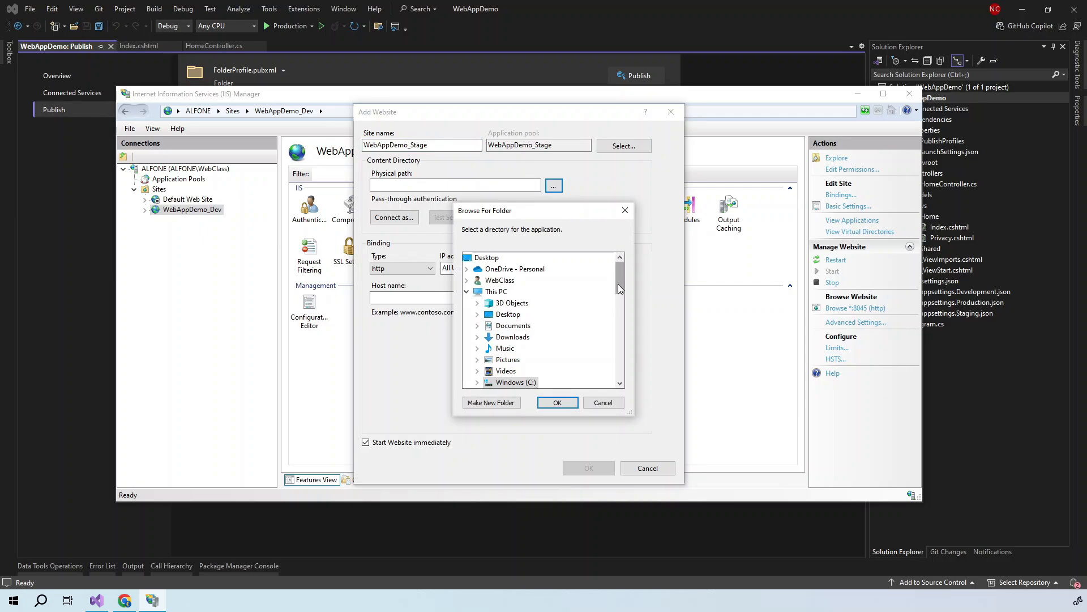
left_click_drag(617, 284, 621, 300)
left_click(478, 318)
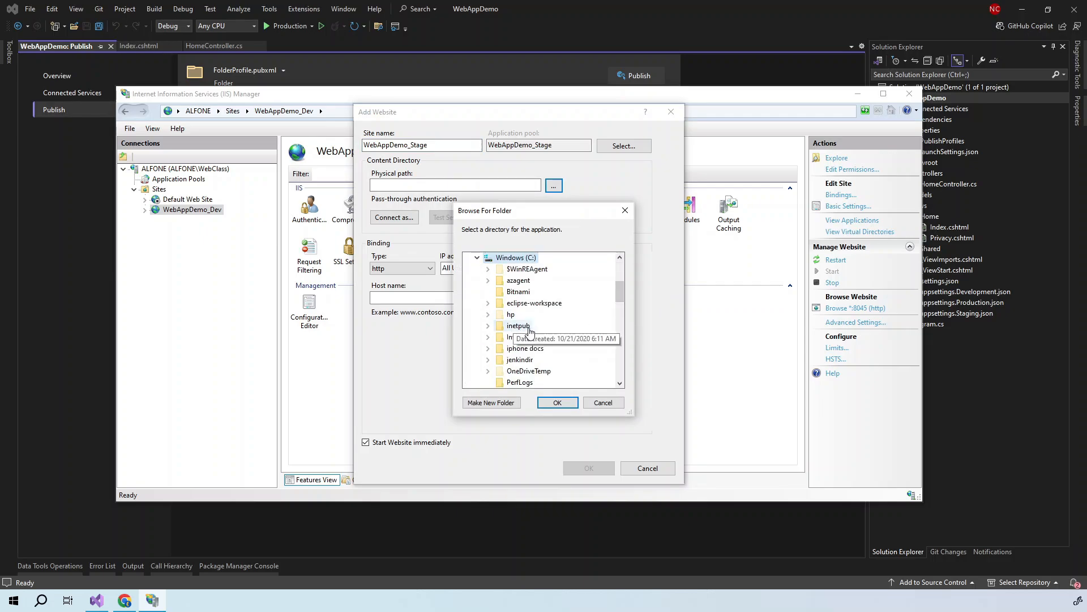
left_click(487, 326)
left_click(499, 325)
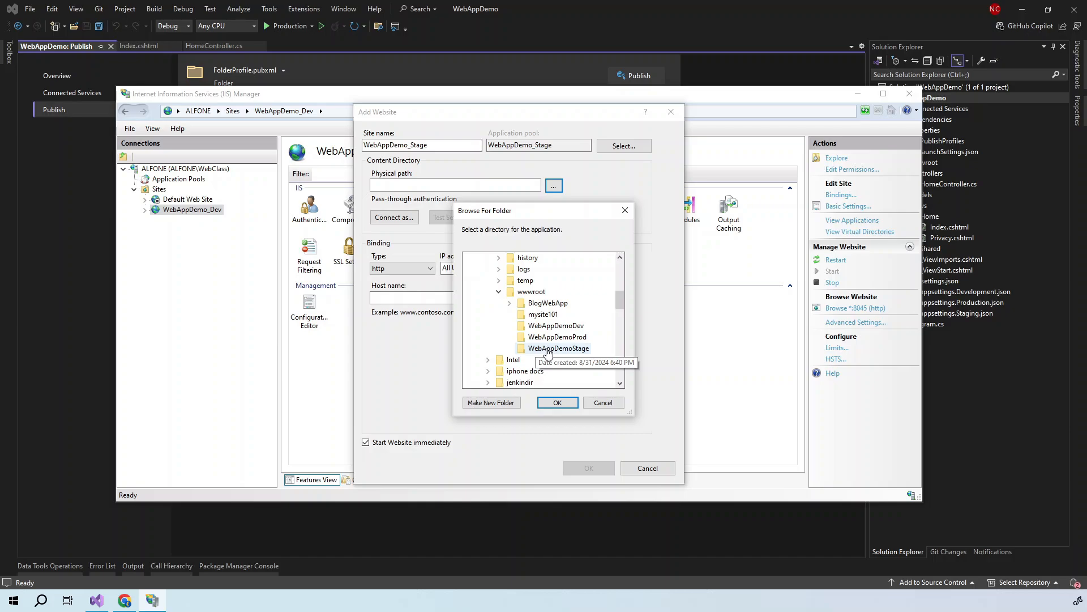
left_click(549, 348)
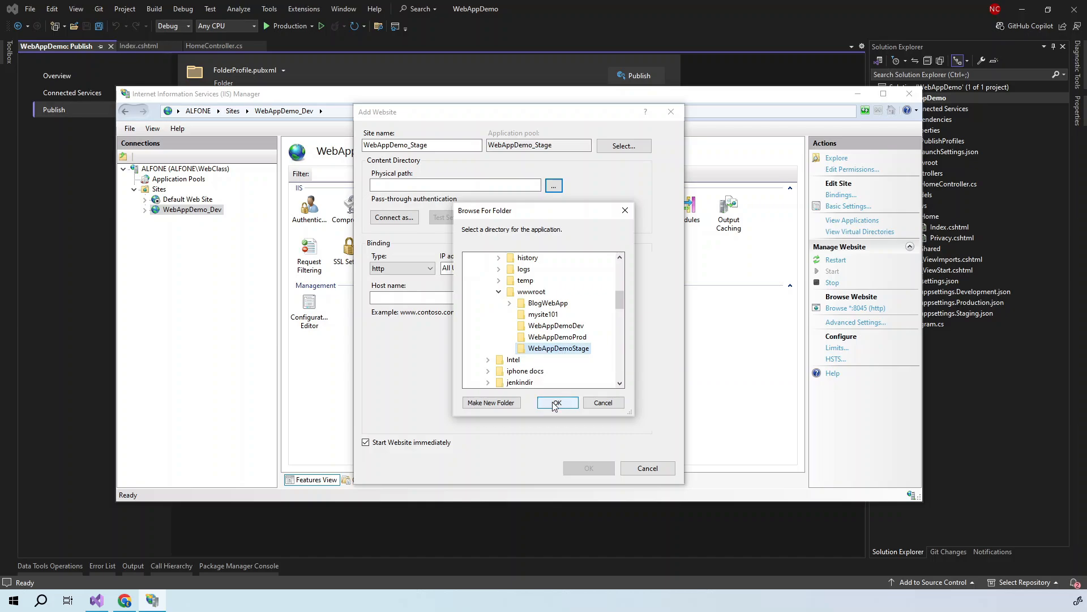
left_click(557, 402)
left_click(583, 271)
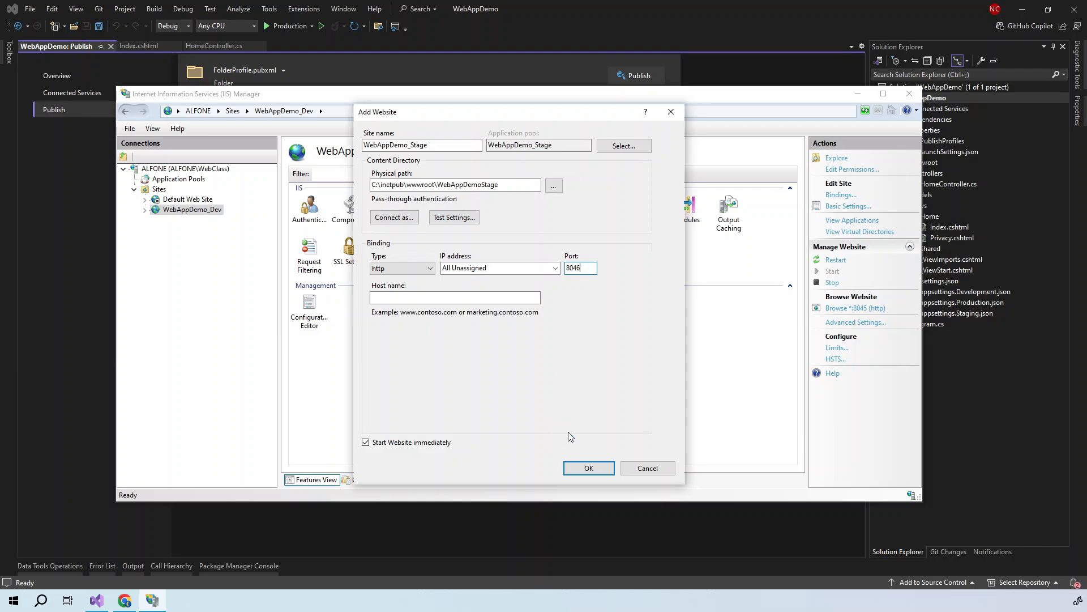
left_click(581, 466)
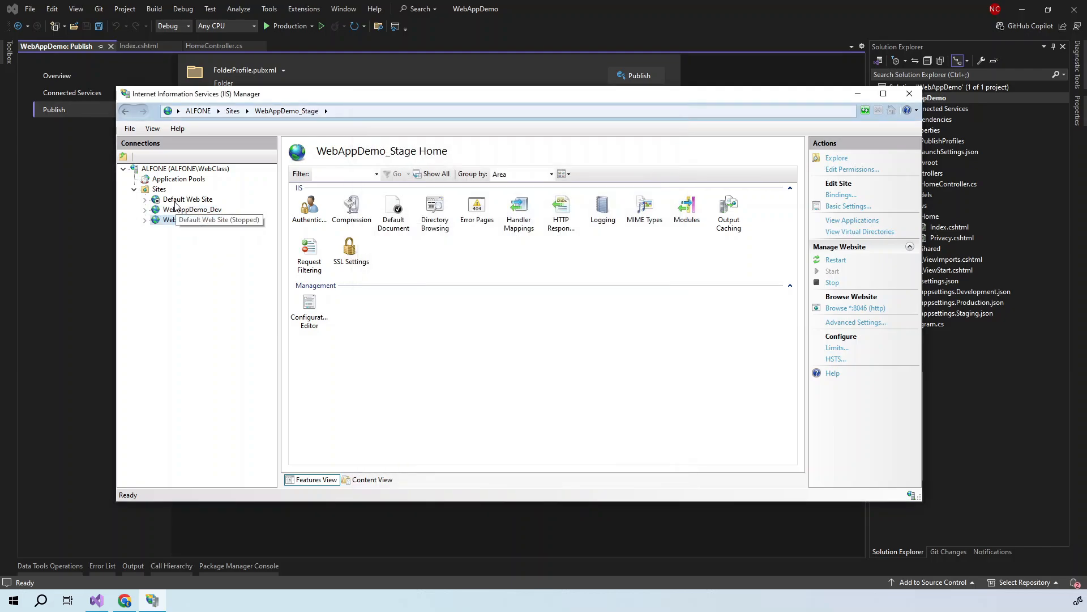
- Start another website and rename it from WebAppDemo_Dev to WebAppDemo_Prod
right_click(164, 193)
left_click(187, 198)
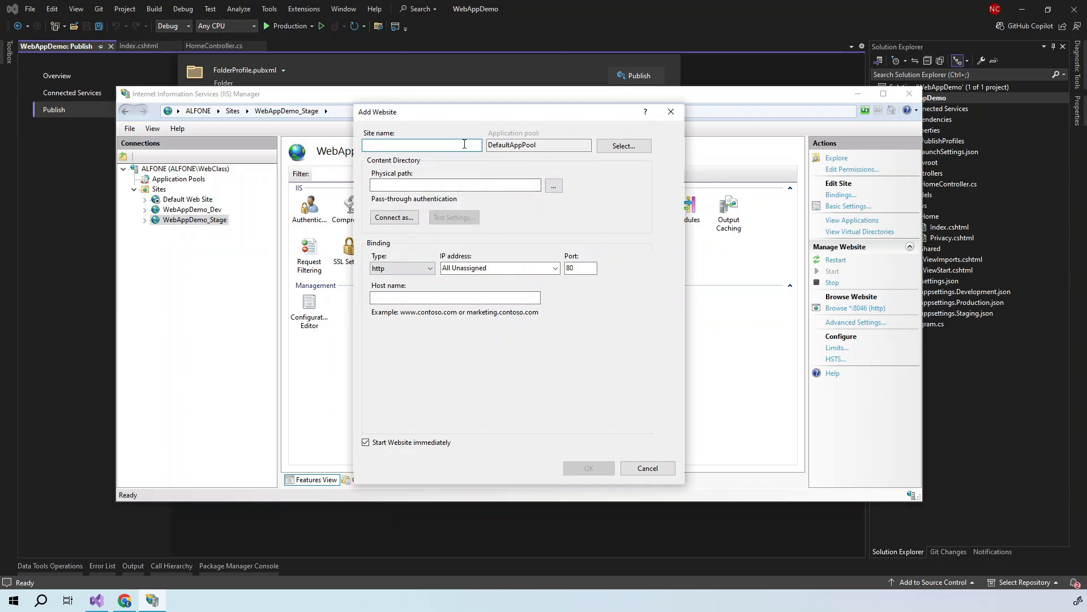
type("WebAppDemo_Dev")
left_click_drag(411, 145, 459, 144)
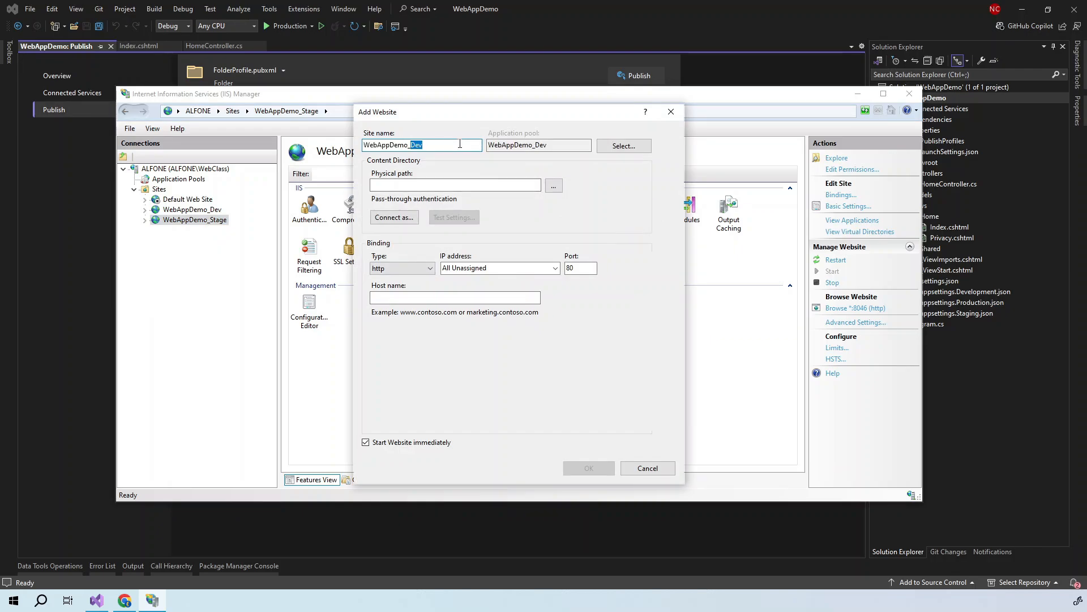
type("Pe")
- Set its physical path to C:\inetpub\wwwroot\WebAppDemoProd, port 8047, and create the site
left_click(554, 186)
left_click_drag(624, 273, 621, 294)
left_click(477, 303)
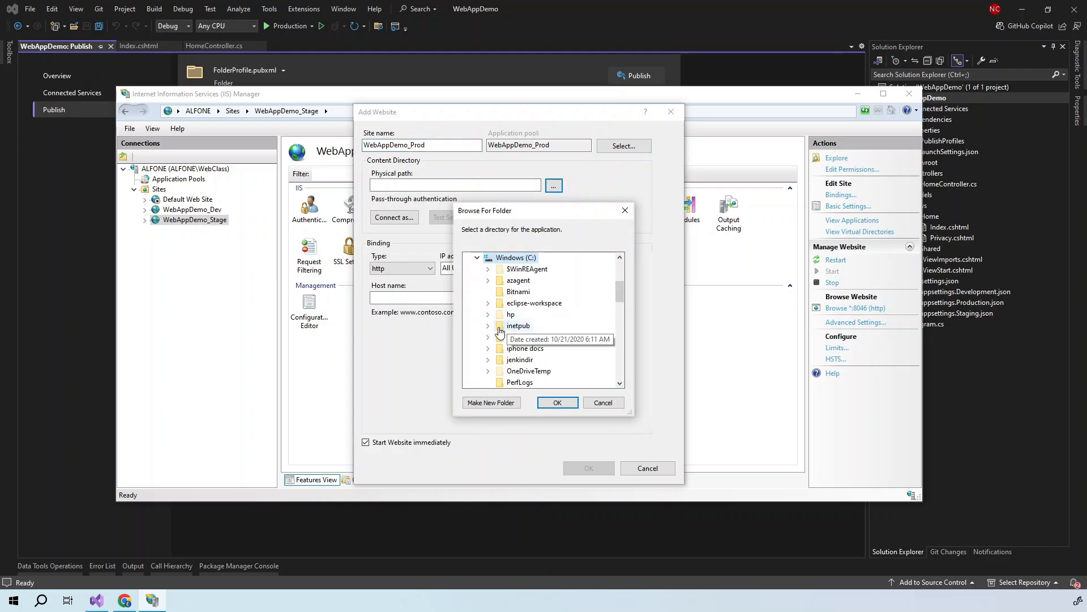
left_click(488, 325)
left_click(498, 382)
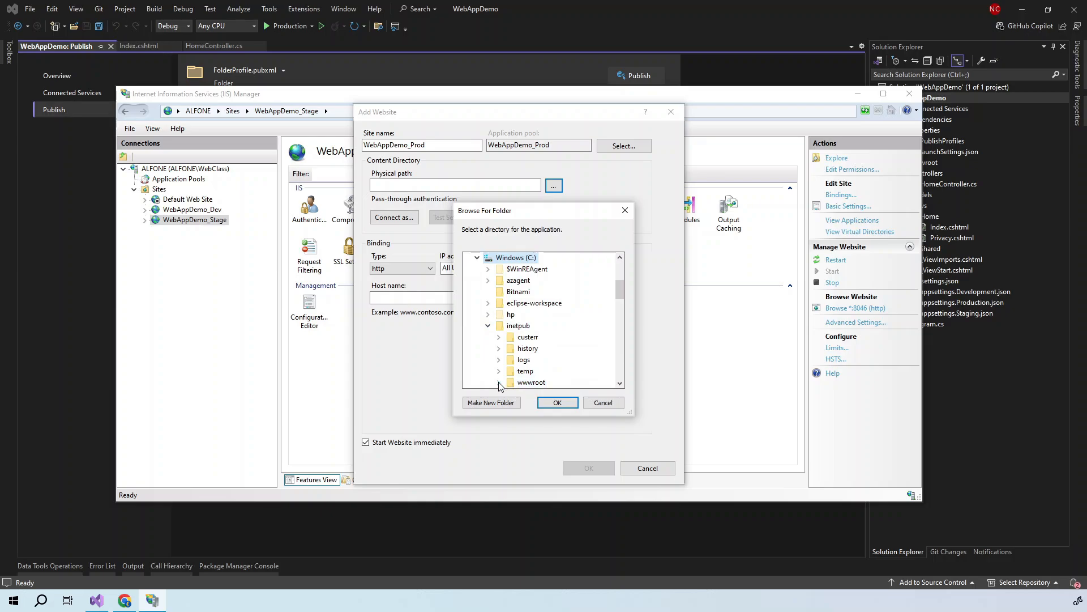
scroll(517, 360, "down", 1)
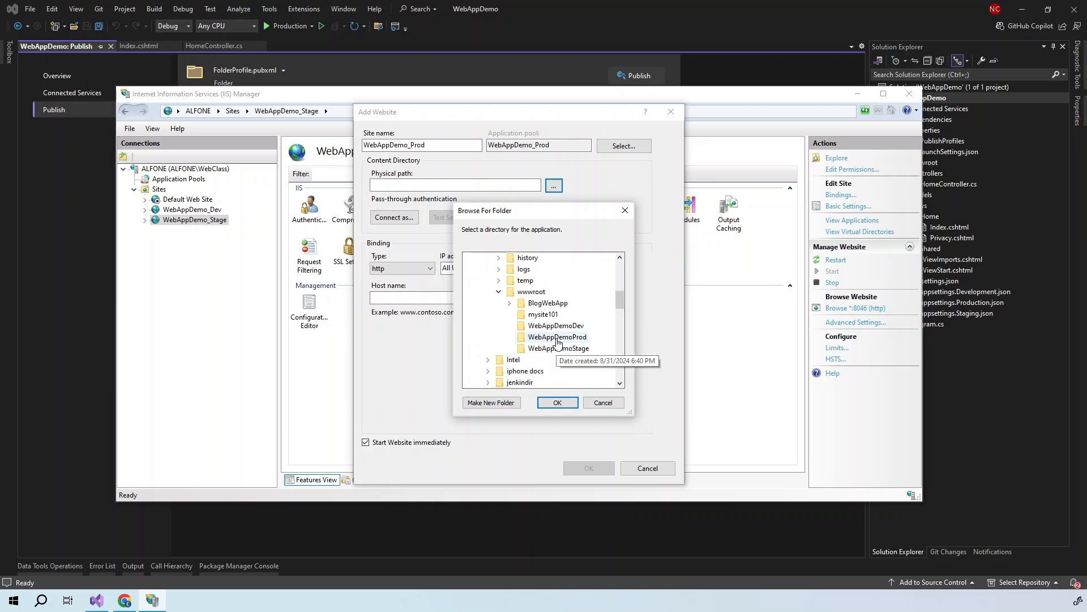
left_click(556, 339)
left_click(558, 402)
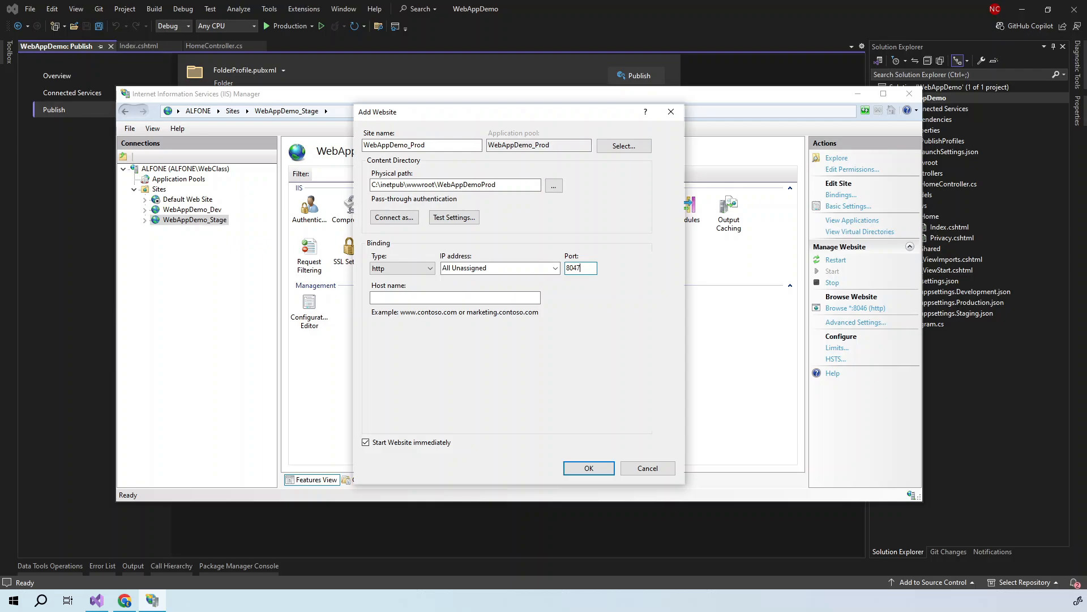
left_click(589, 468)
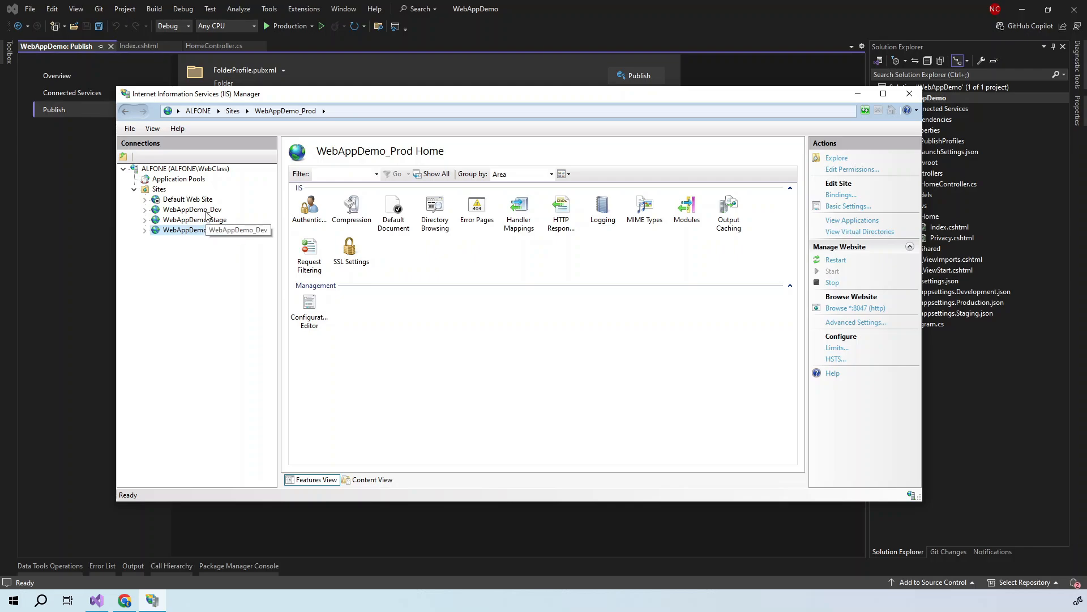
- Open the WebAppDemo_Prod folder in Explorer and copy all files from the publish folder
right_click(167, 236)
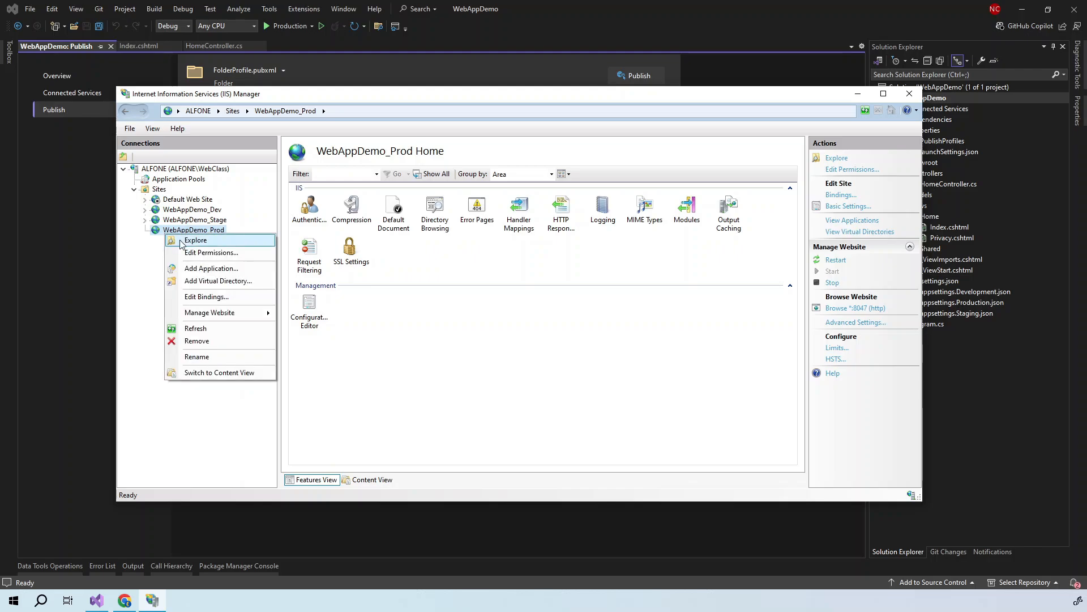
left_click(181, 243)
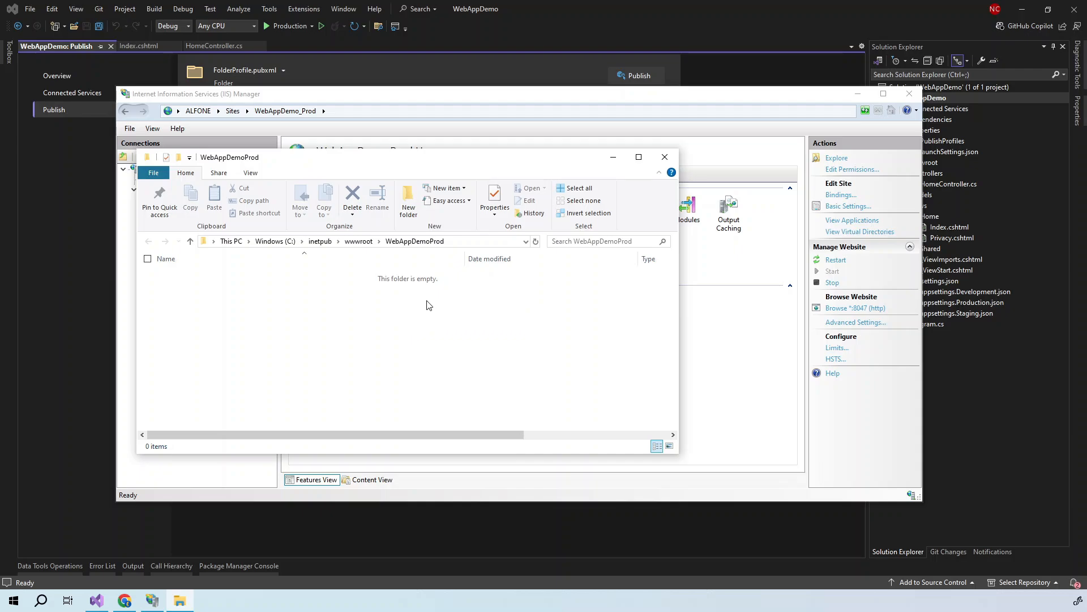
left_click(61, 286)
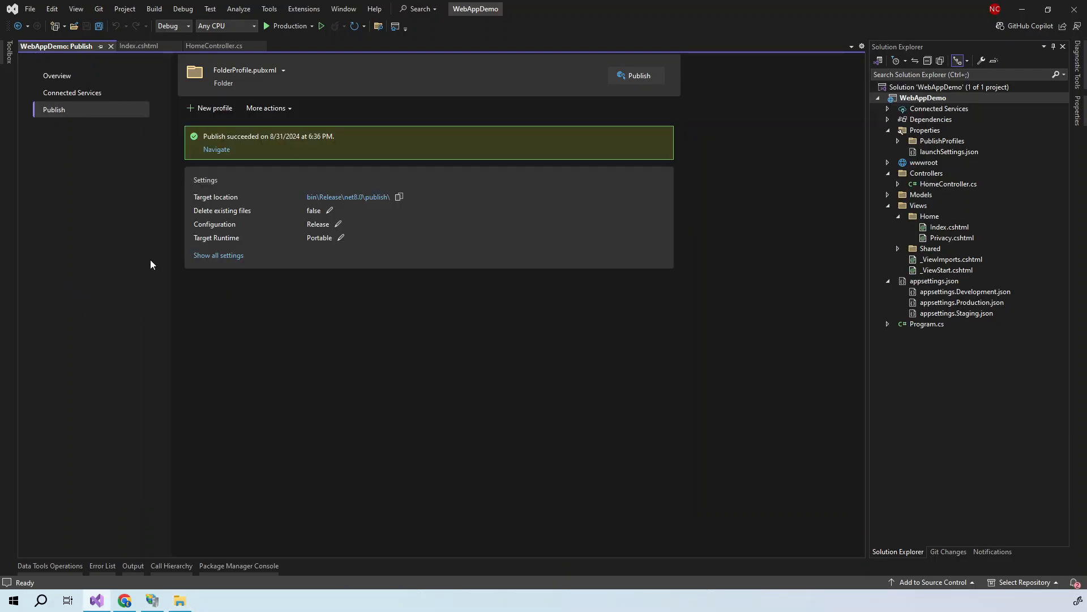
left_click(344, 198)
key("ctrl+a")
right_click(217, 306)
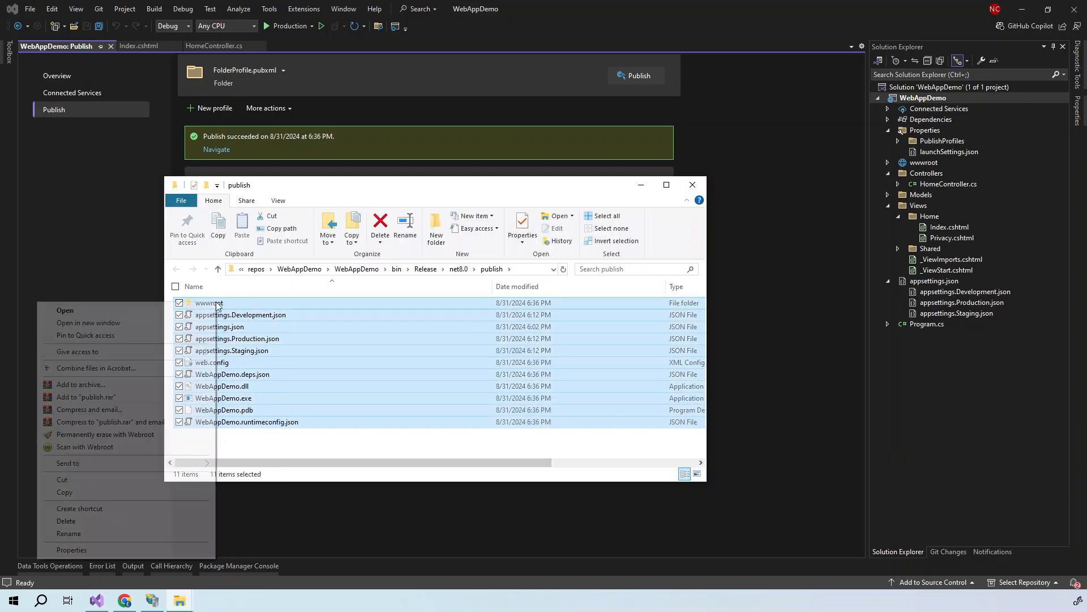
left_click(98, 493)
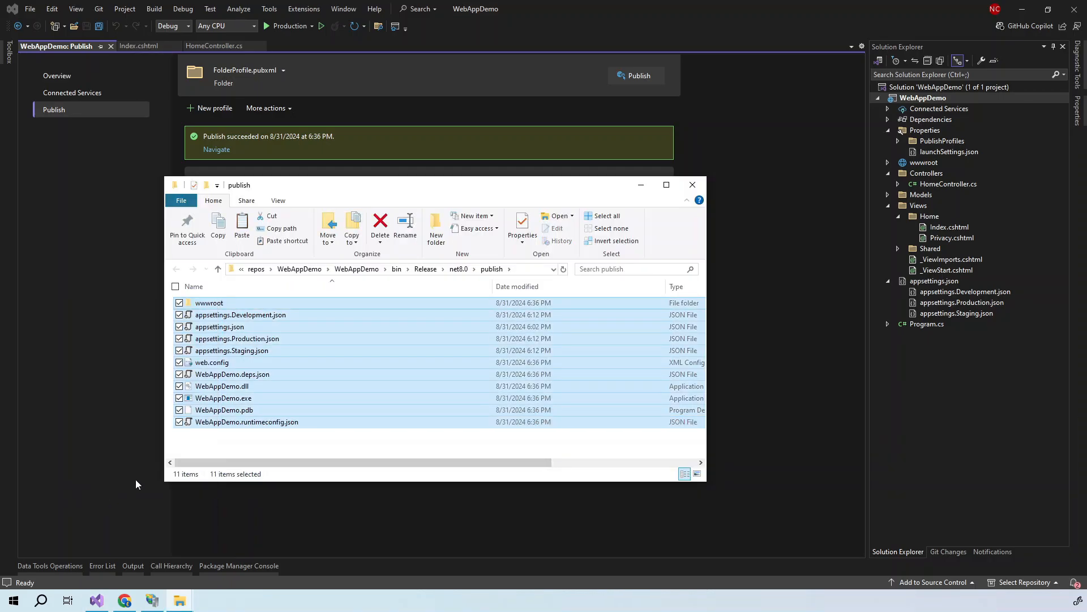
- Paste the published files into the WebAppDemoProd and WebAppDemoDev folders
mouse_move(182, 592)
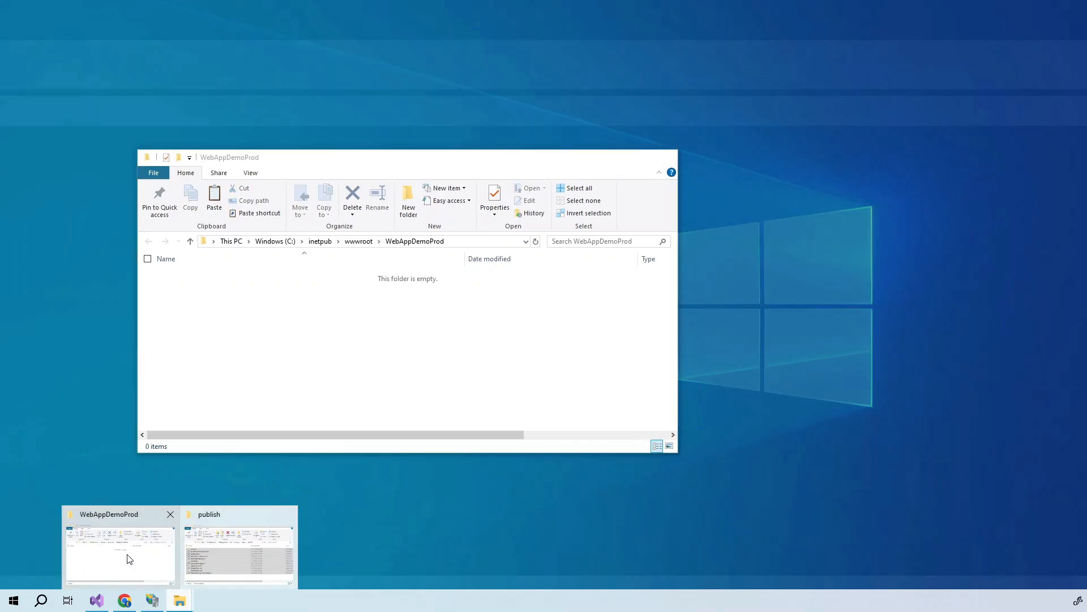
left_click(129, 559)
right_click(202, 310)
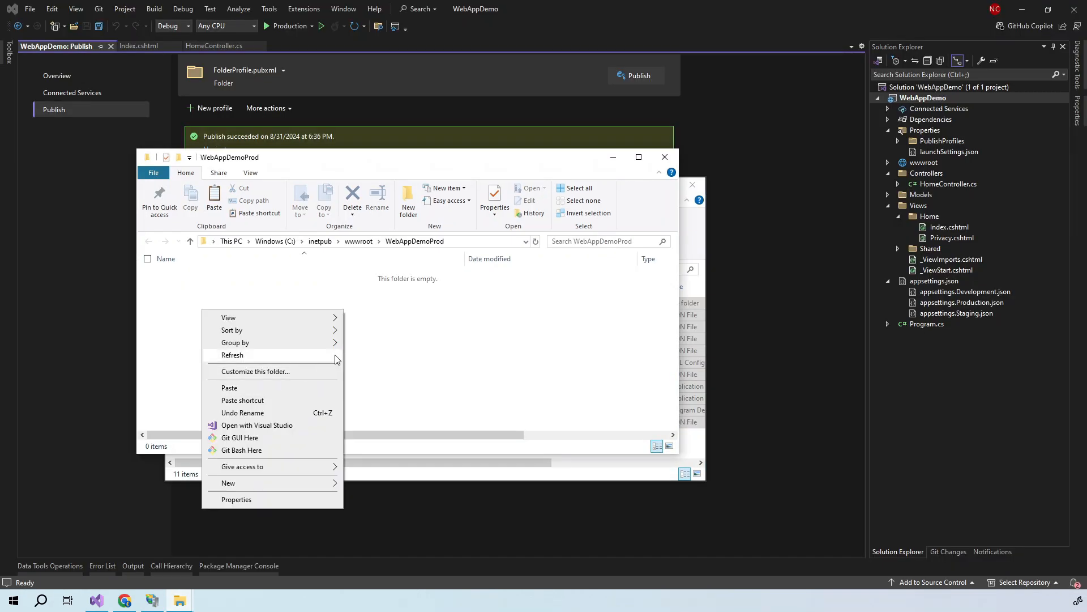
left_click(234, 389)
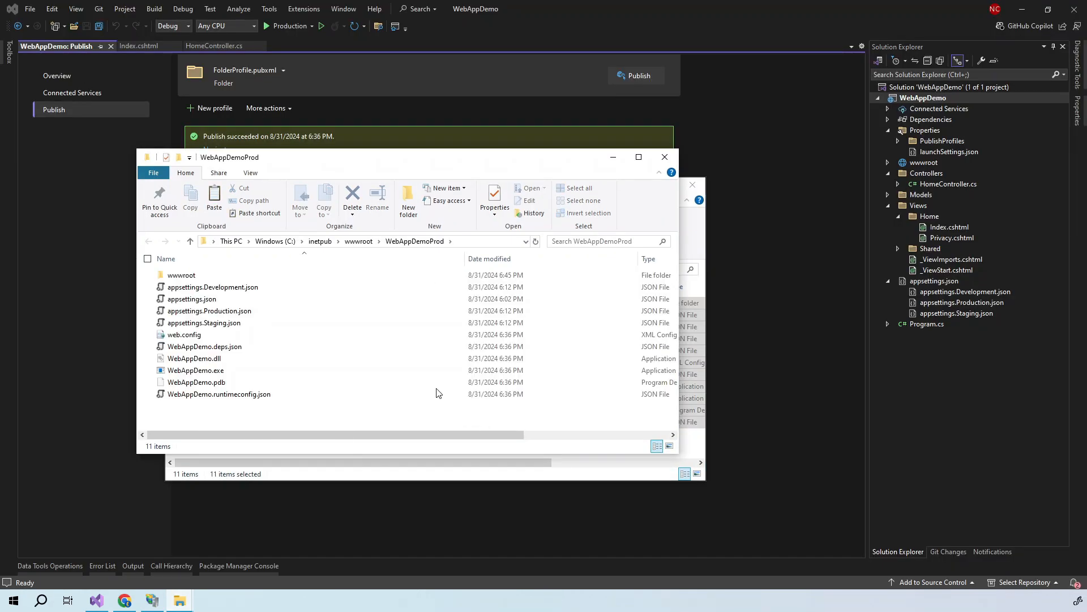
left_click(359, 242)
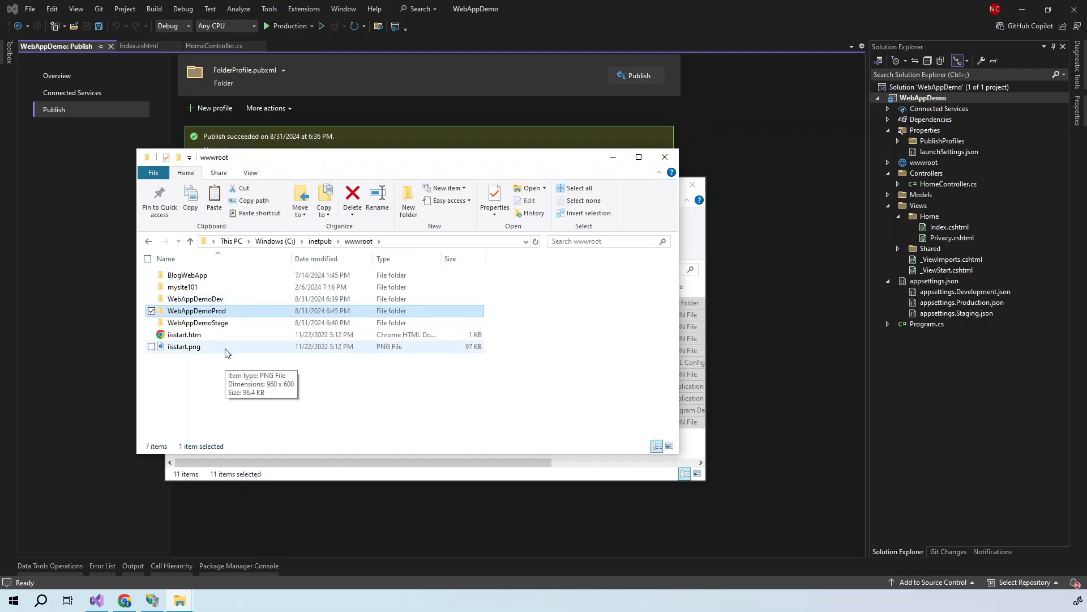
double_click(205, 300)
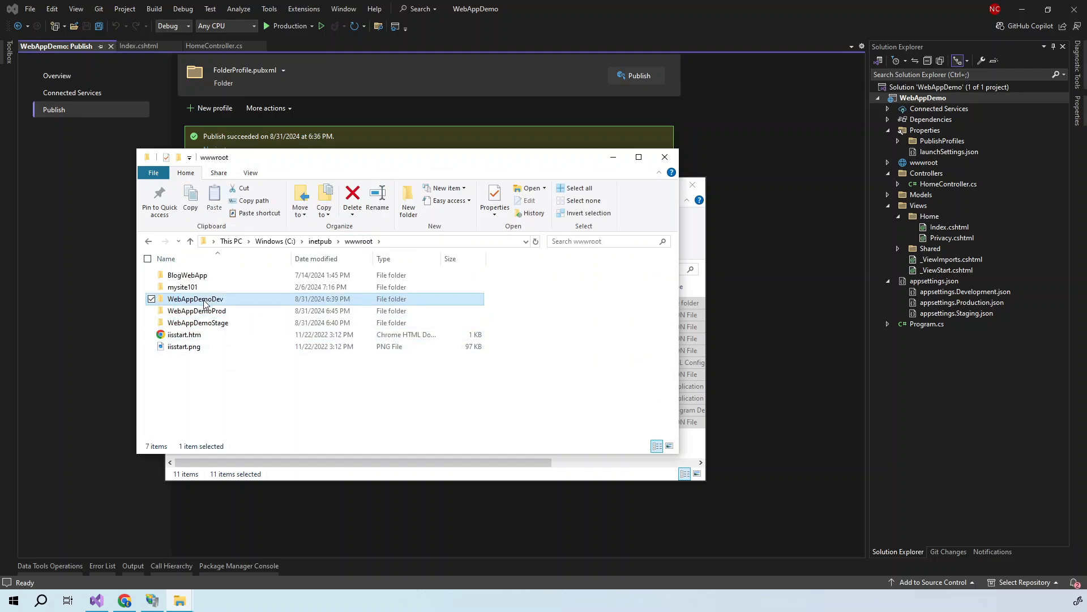
right_click(214, 300)
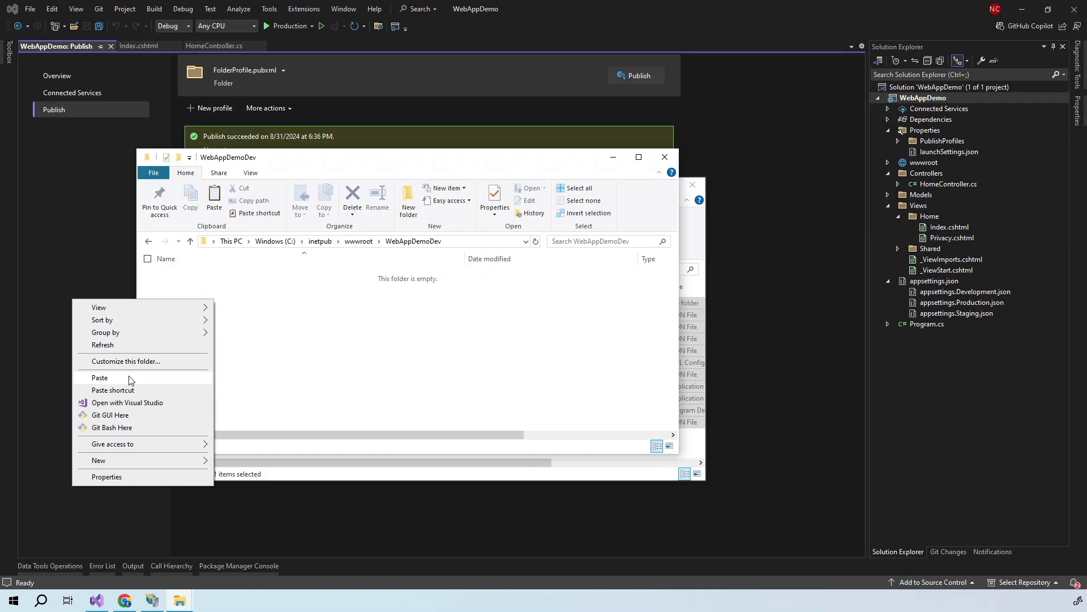
left_click(100, 378)
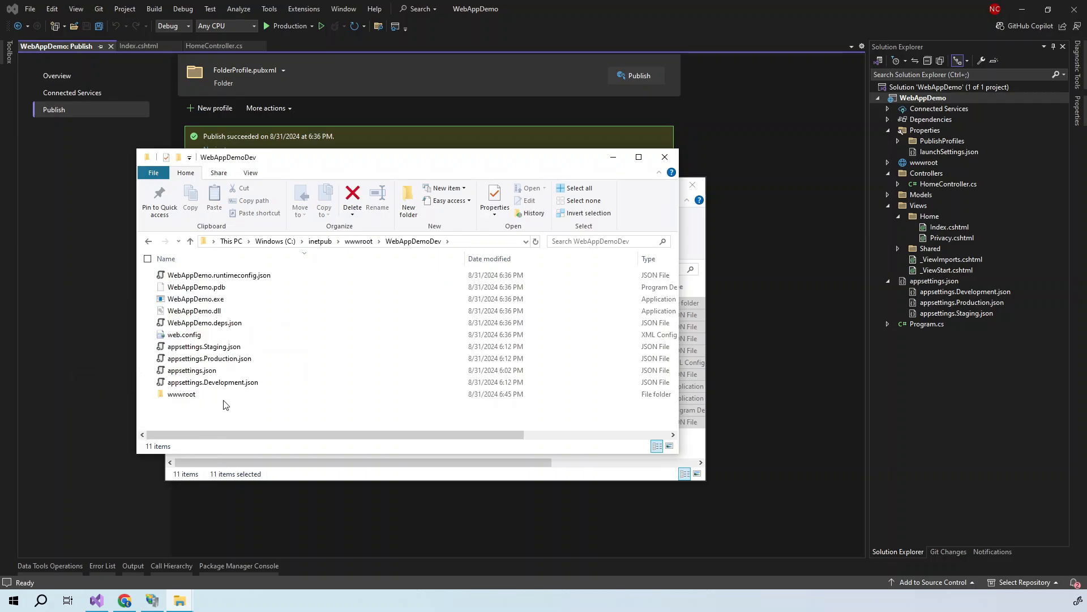
- Paste the published files into WebAppDemoStage, granting administrator permission
left_click(354, 242)
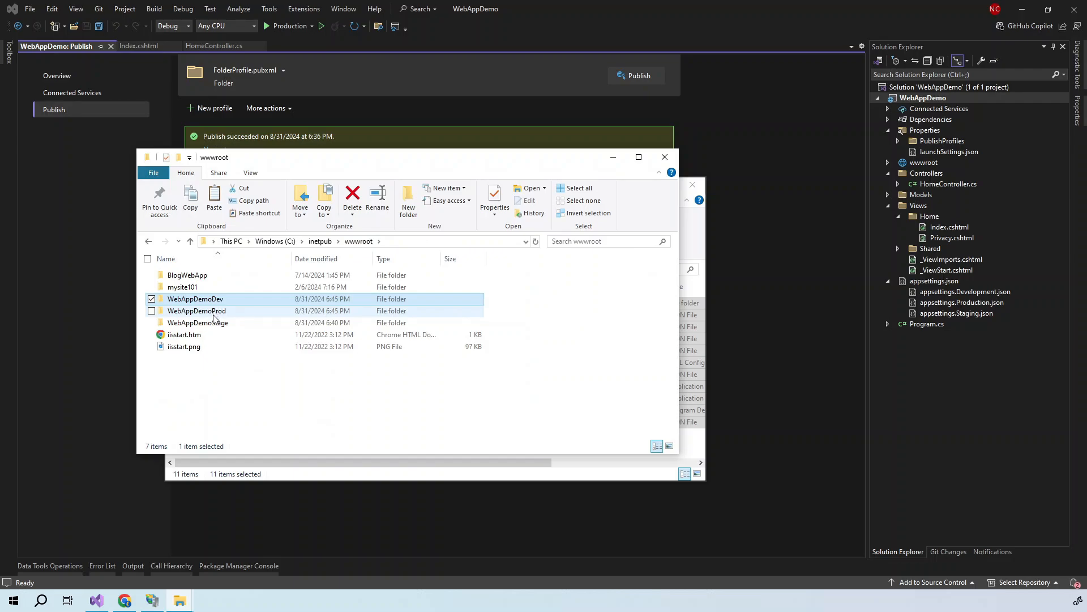
double_click(219, 324)
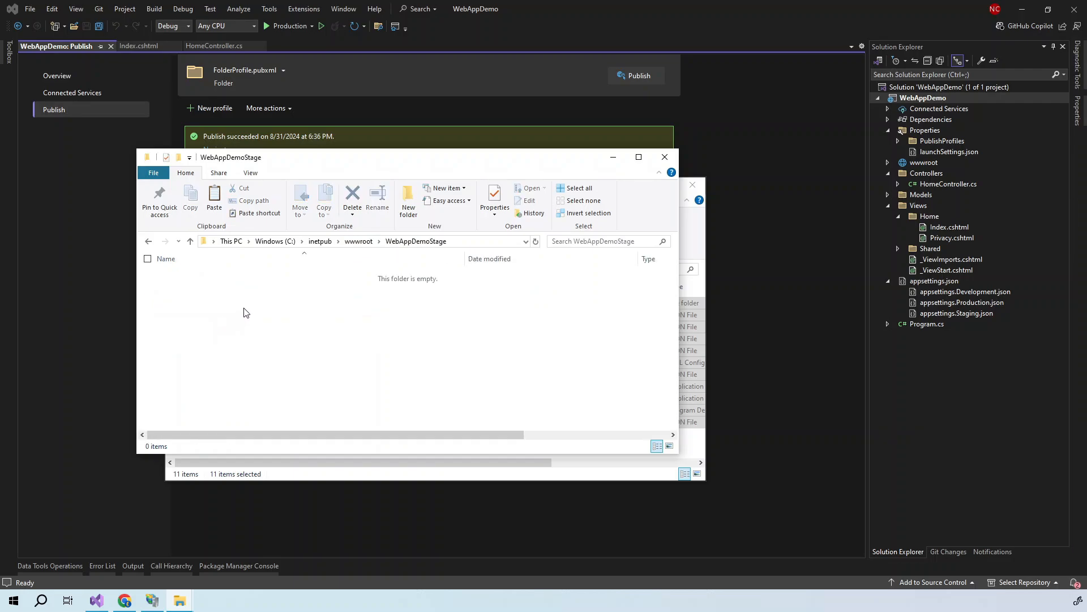
right_click(245, 312)
left_click(163, 388)
left_click(512, 245)
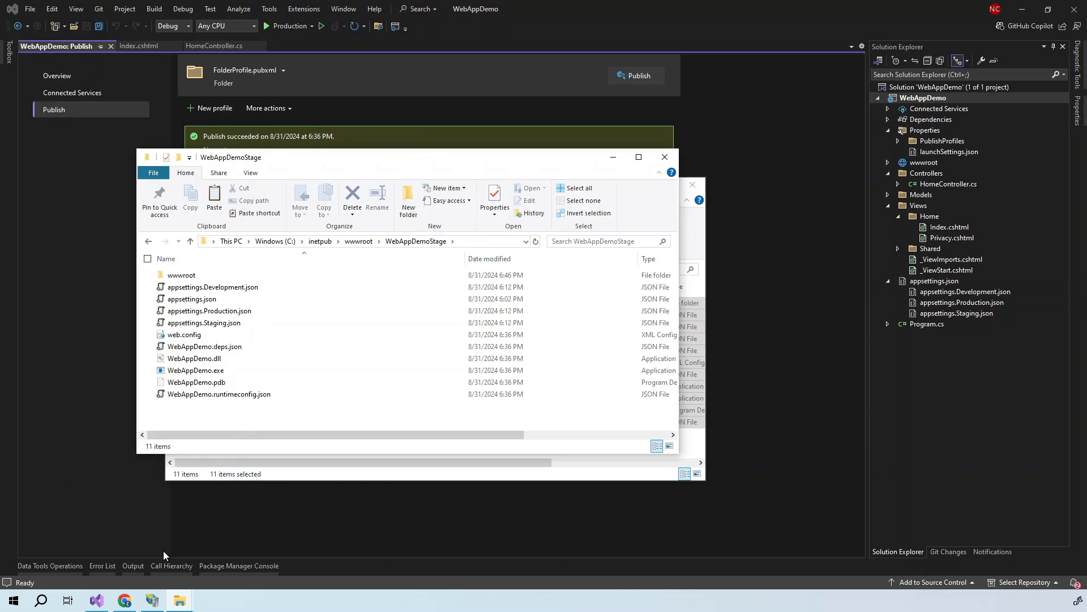
left_click(151, 601)
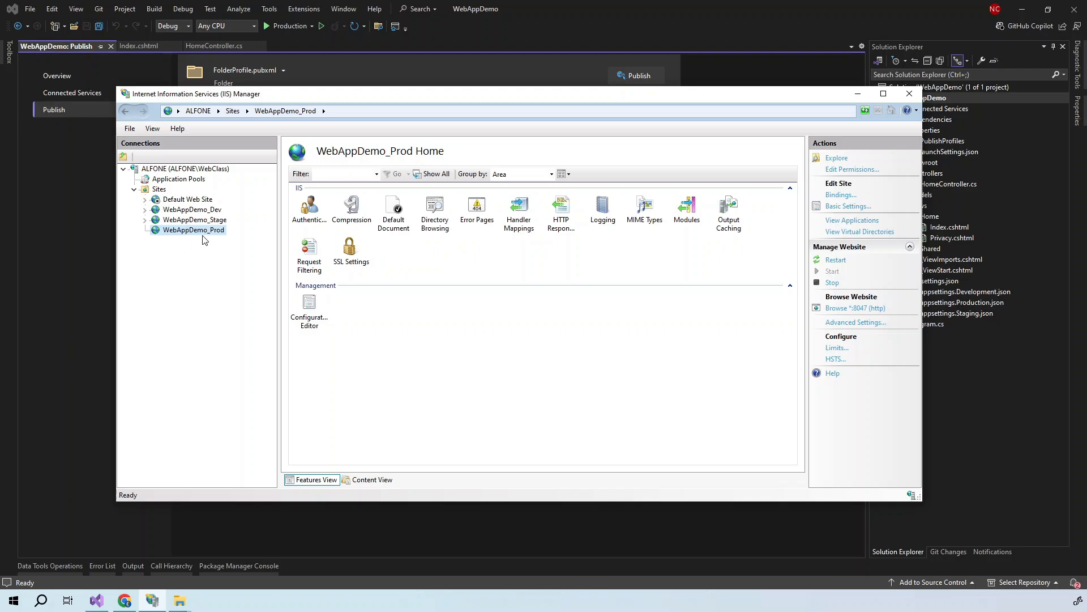
- Open WebAppDemo_Prod's environmentVariables collection in system.webServer/aspNetCore via Configuration Editor
left_click(313, 326)
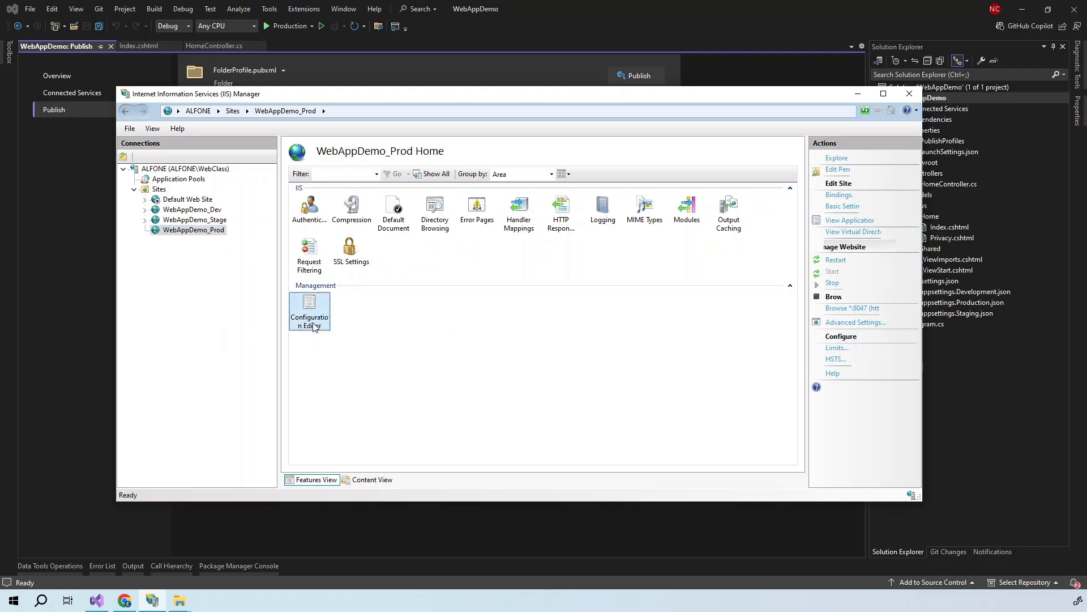
double_click(310, 314)
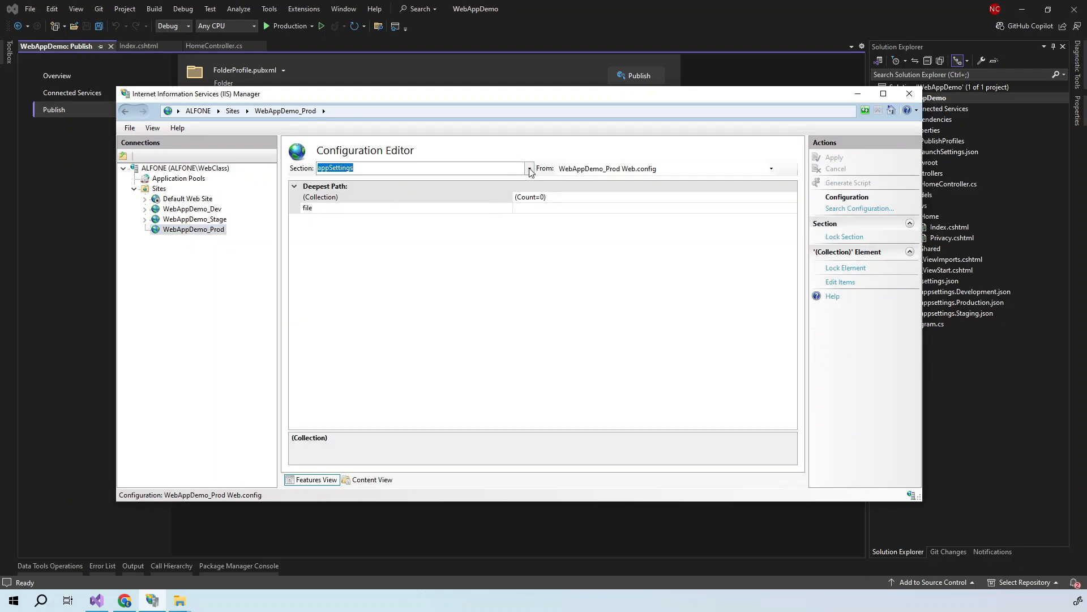
left_click(531, 168)
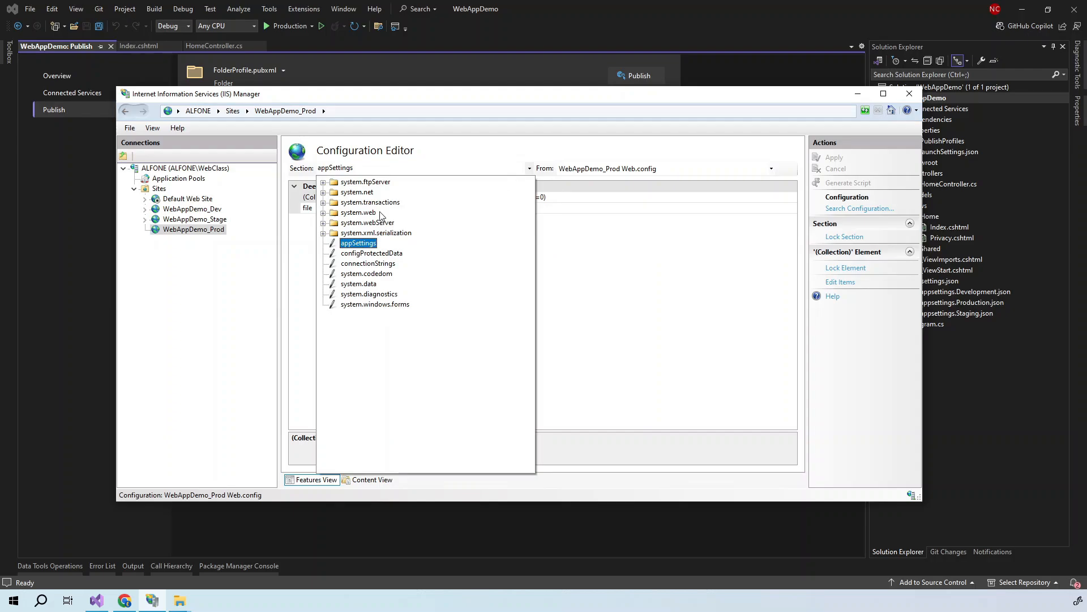
double_click(382, 230)
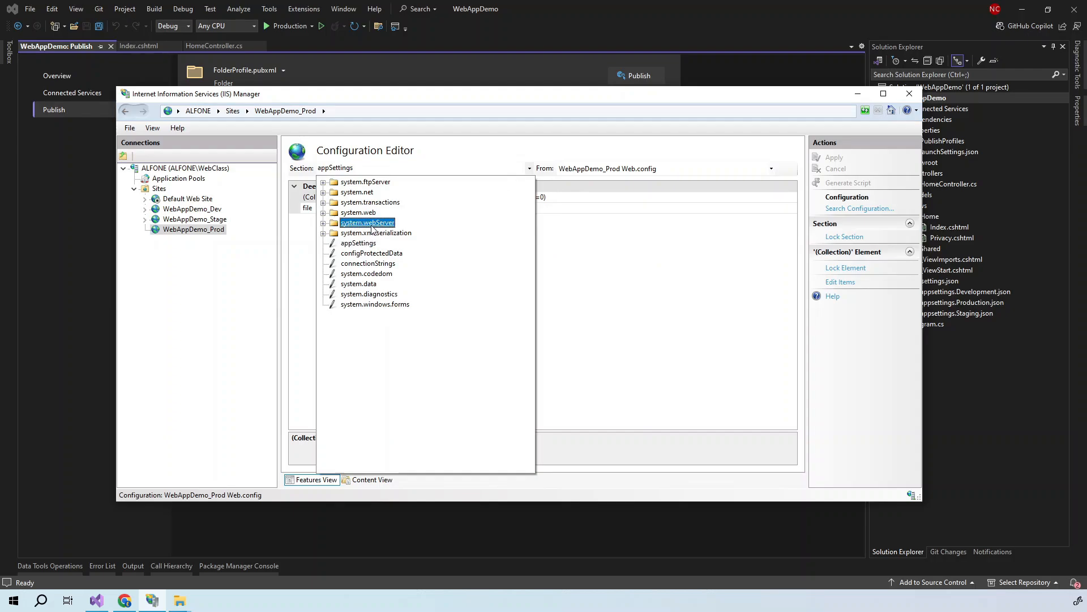
left_click(369, 253)
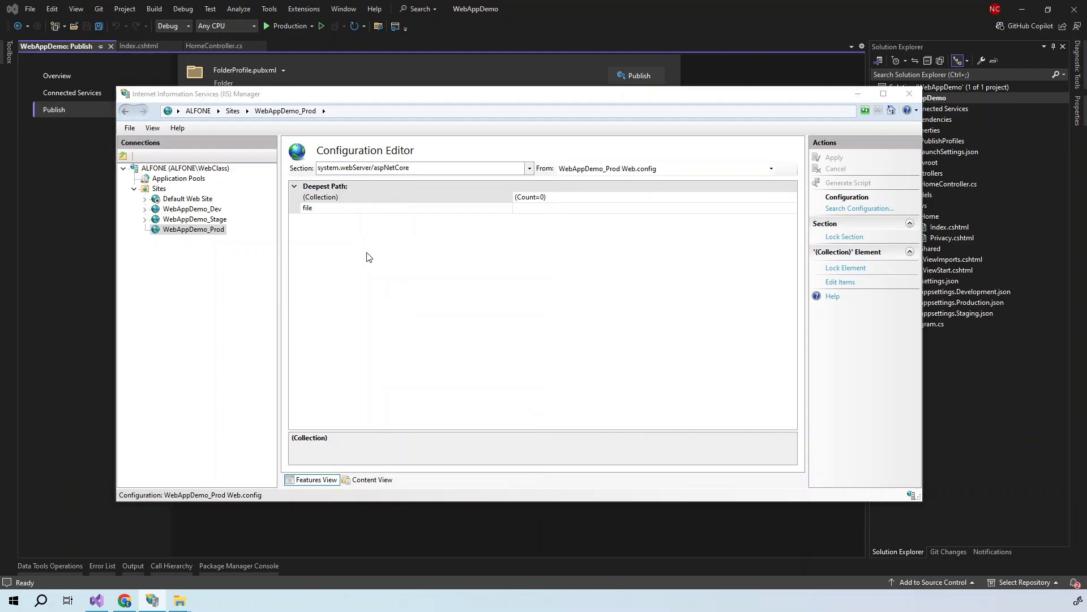
left_click(596, 222)
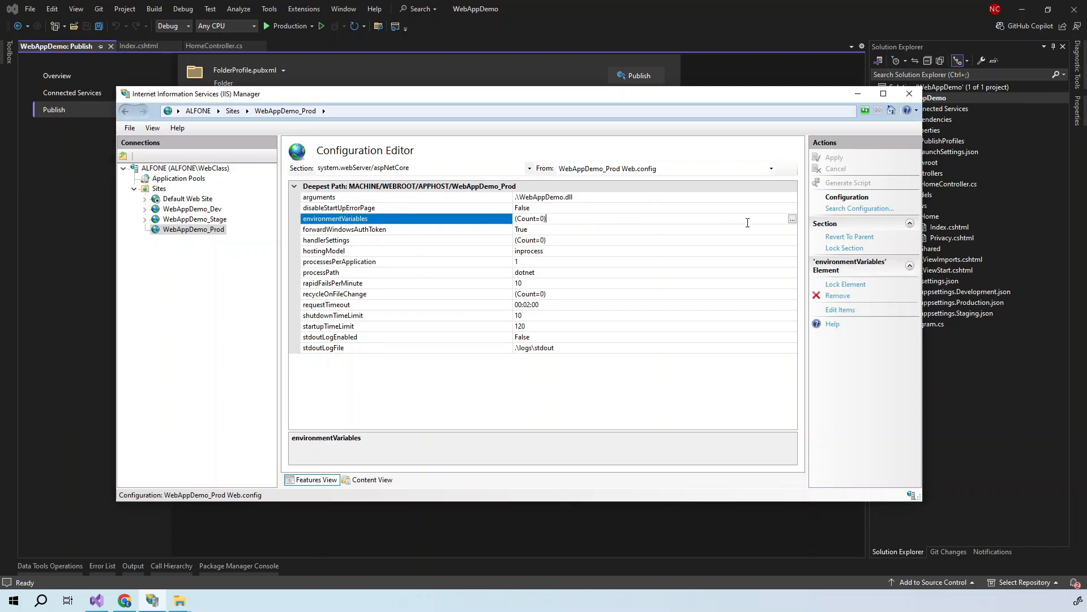
left_click(793, 220)
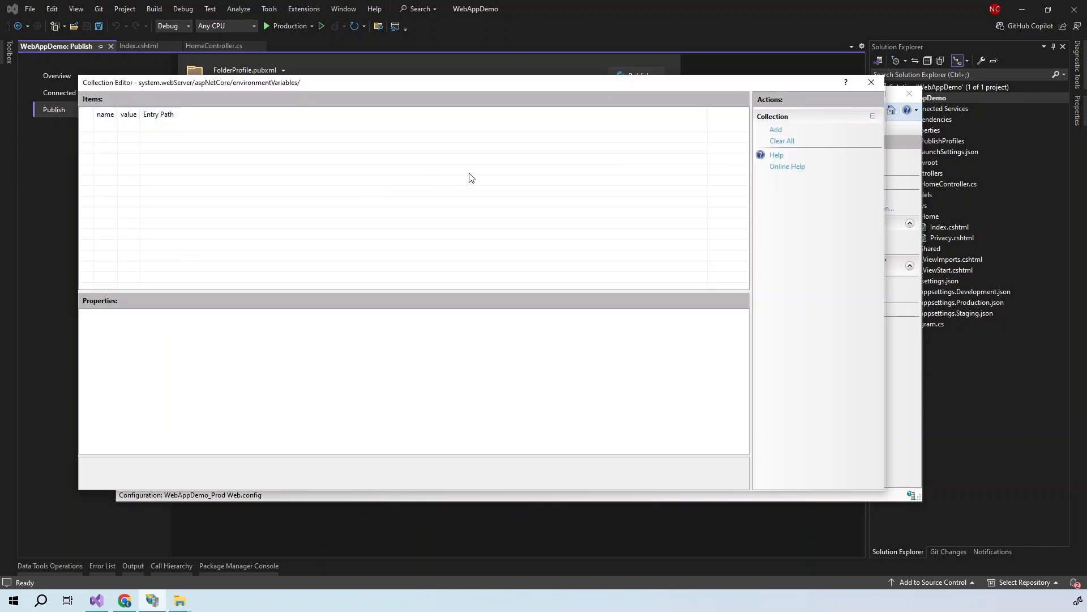
- Add the variable ASPNETCORE_ENVIRONMENT with value Production
left_click(776, 130)
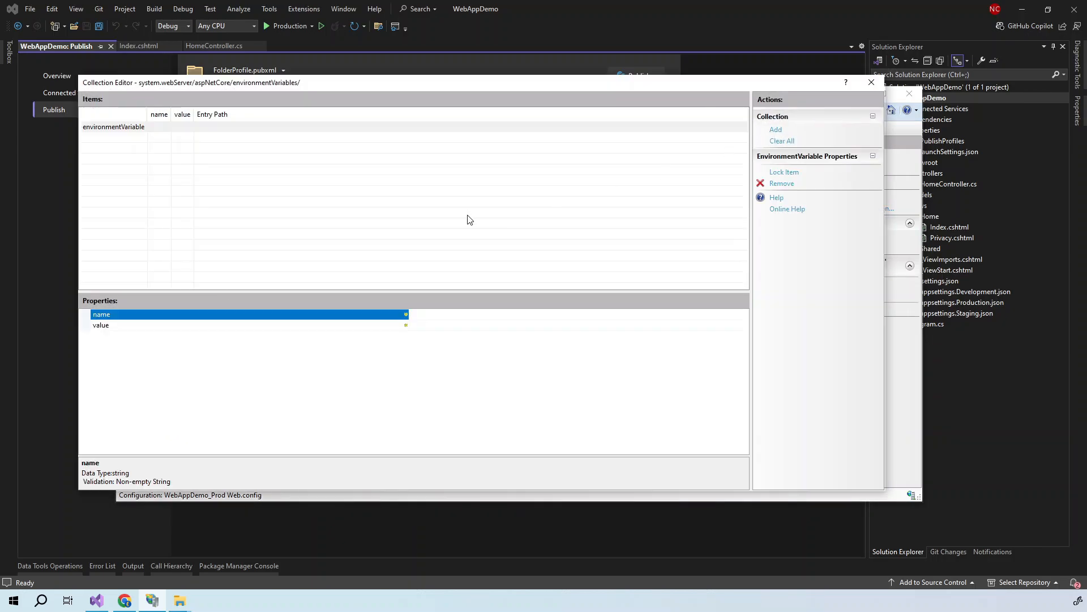
type("ASPNETCORE_ENVIRO")
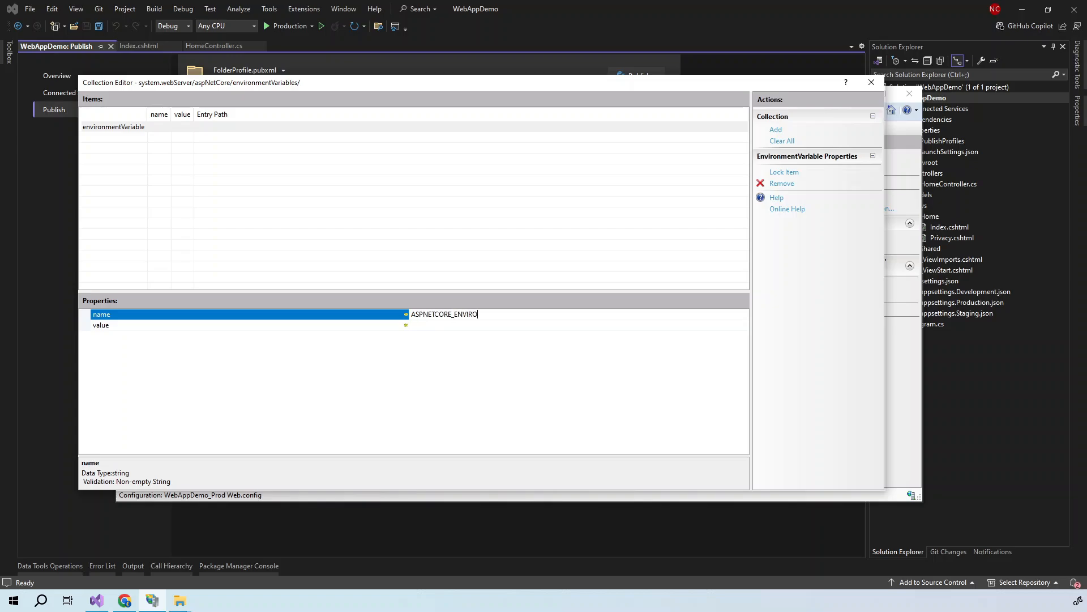
type("NMENTA")
key("Tab")
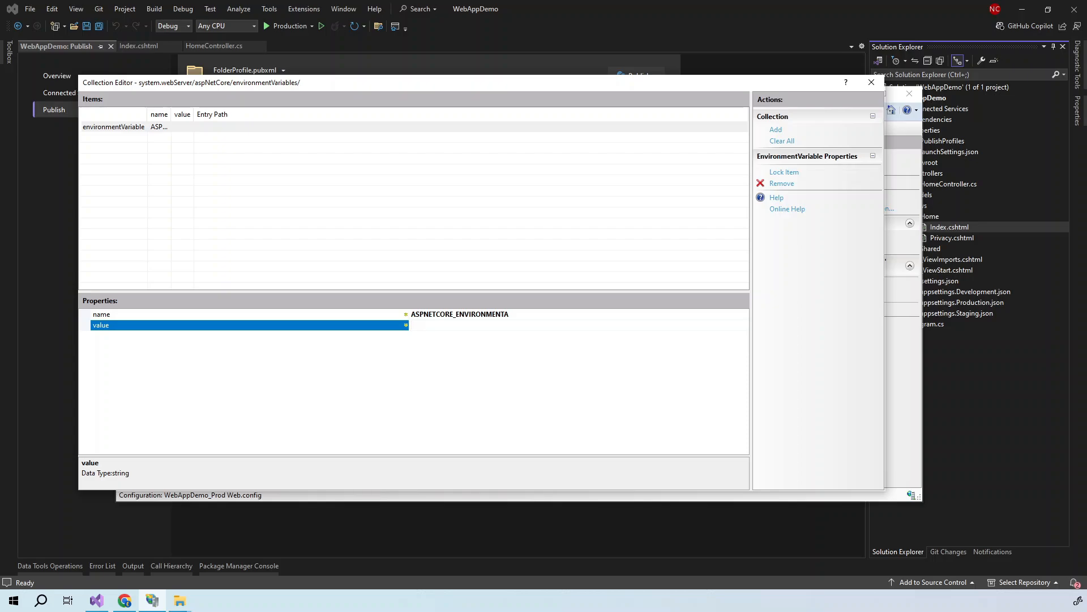
type("Production")
key("Return")
left_click(984, 392)
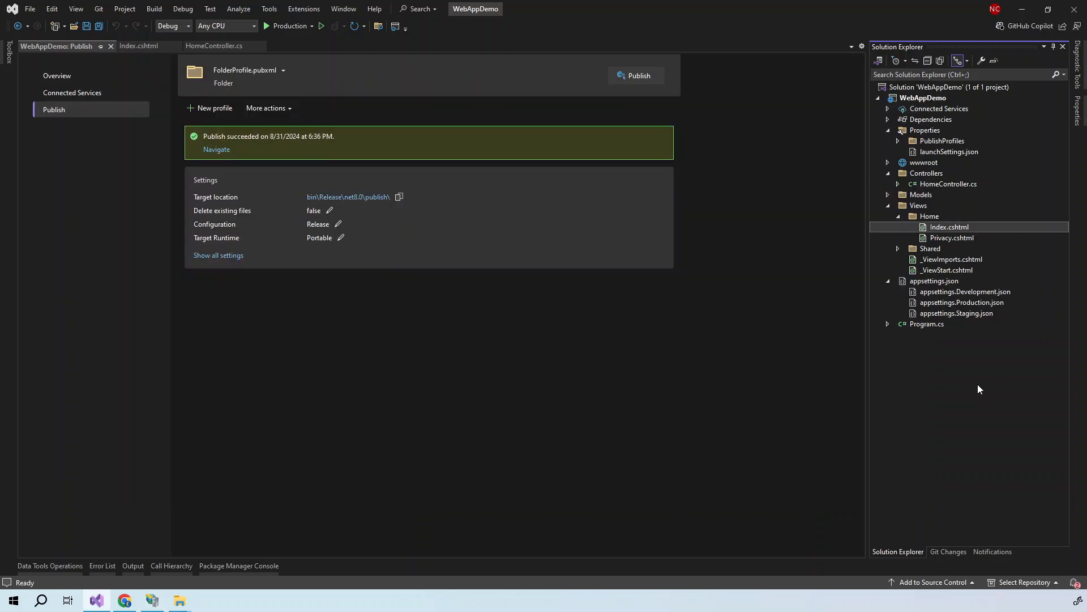
- Open launchSettings.json and select ASPNETCORE_ENVIRONMENT in the Development profile
double_click(939, 151)
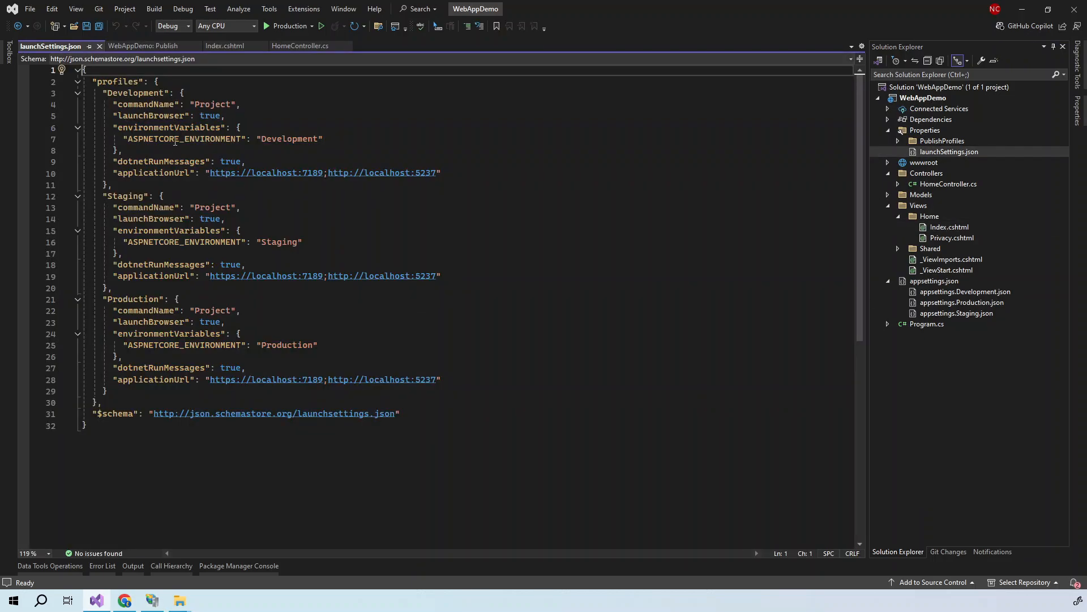
double_click(175, 142)
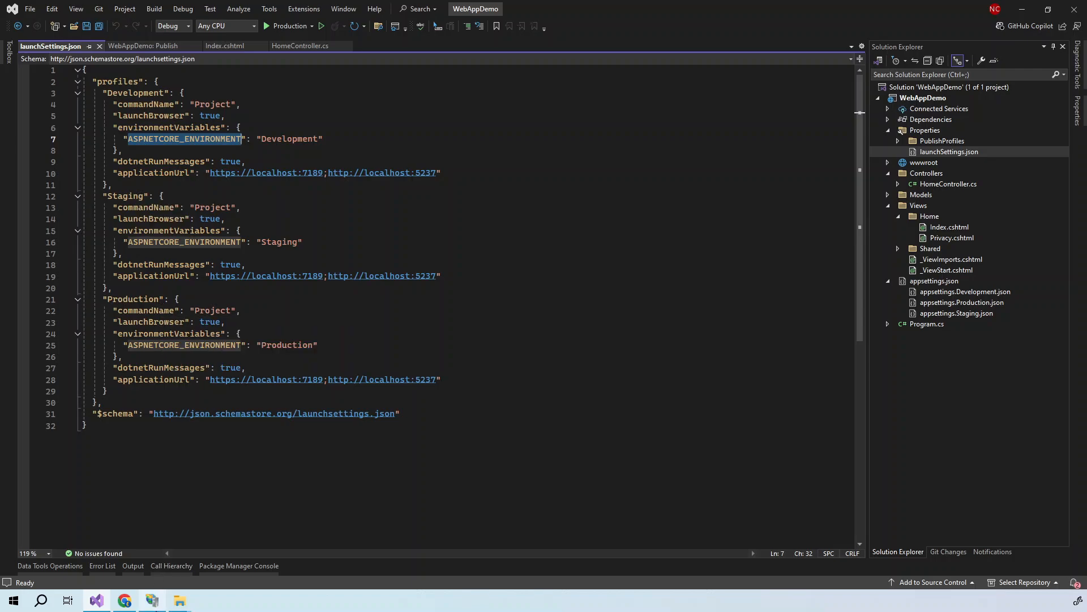
- Close the environment variable editor and apply WebAppDemo_Prod's Production variable
left_click(156, 608)
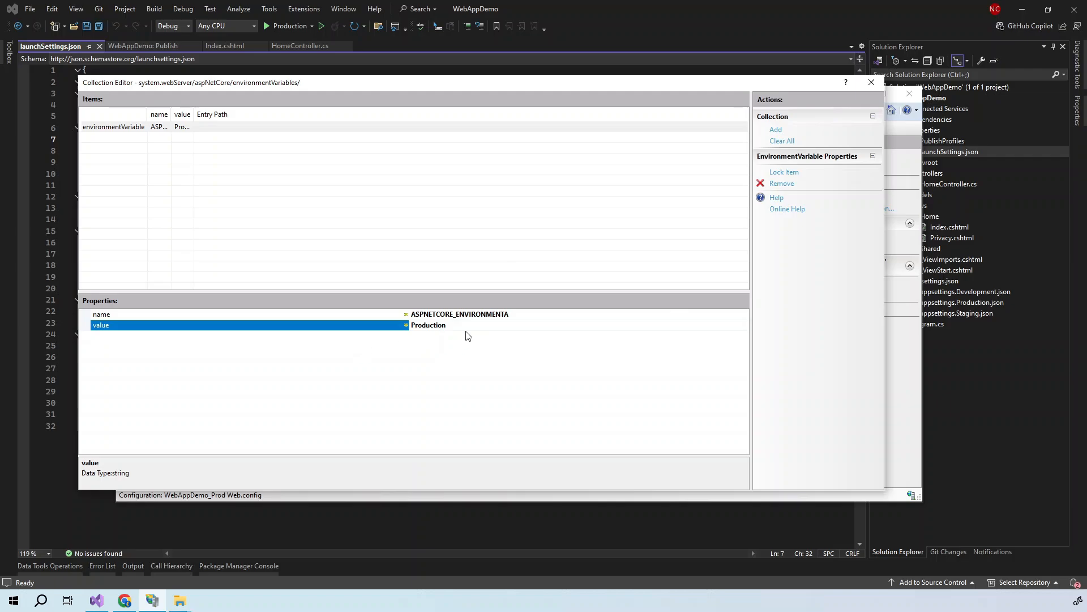
left_click(871, 82)
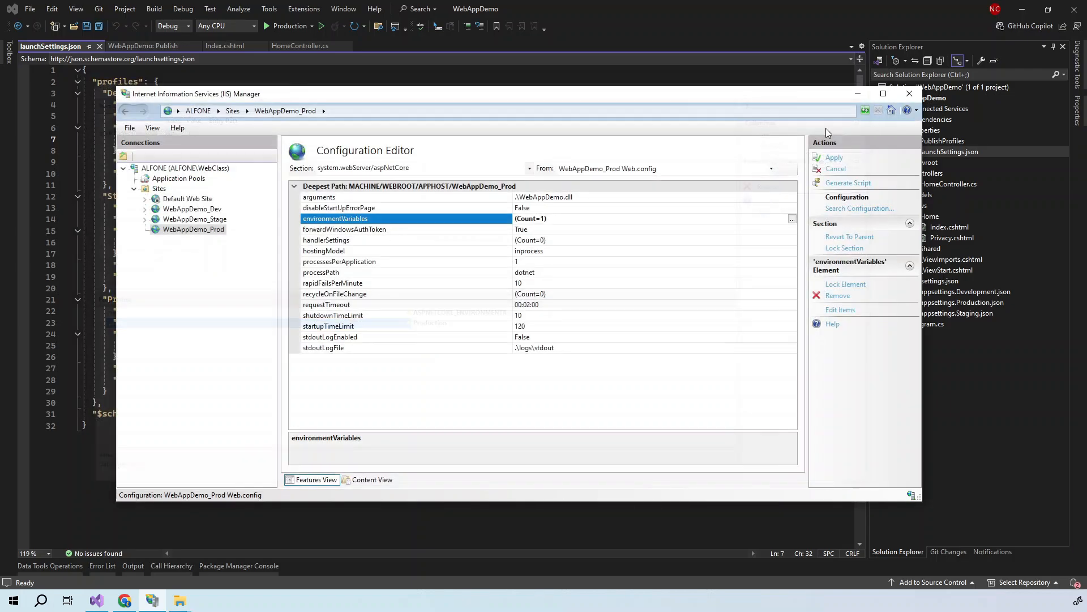
left_click(835, 158)
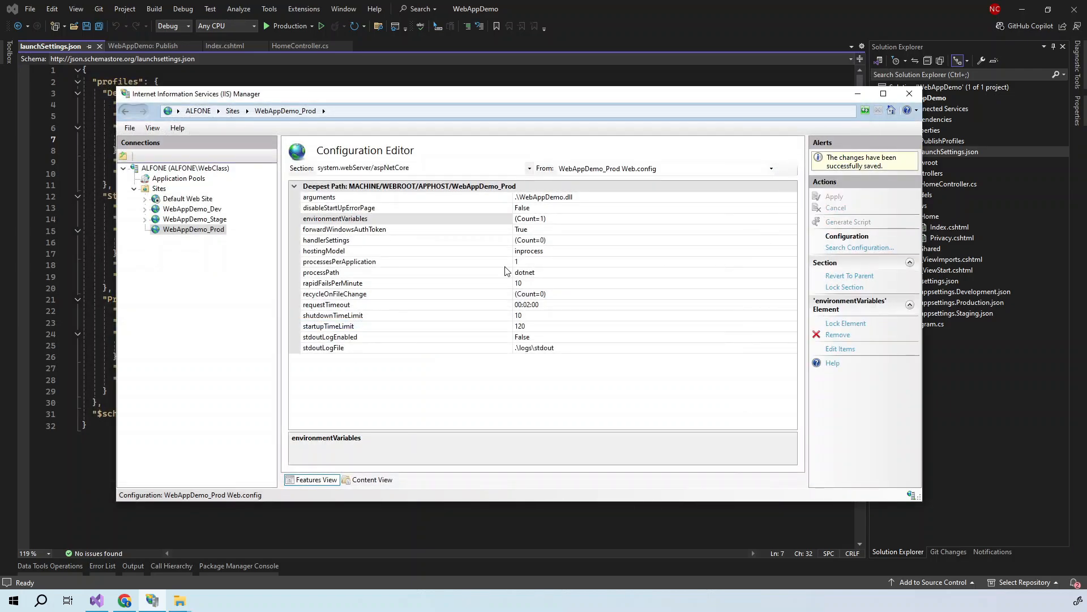
- Add the pasted ASPNETCORE variable name with value Staging to WebAppDemo_Stage, then apply
left_click(214, 224)
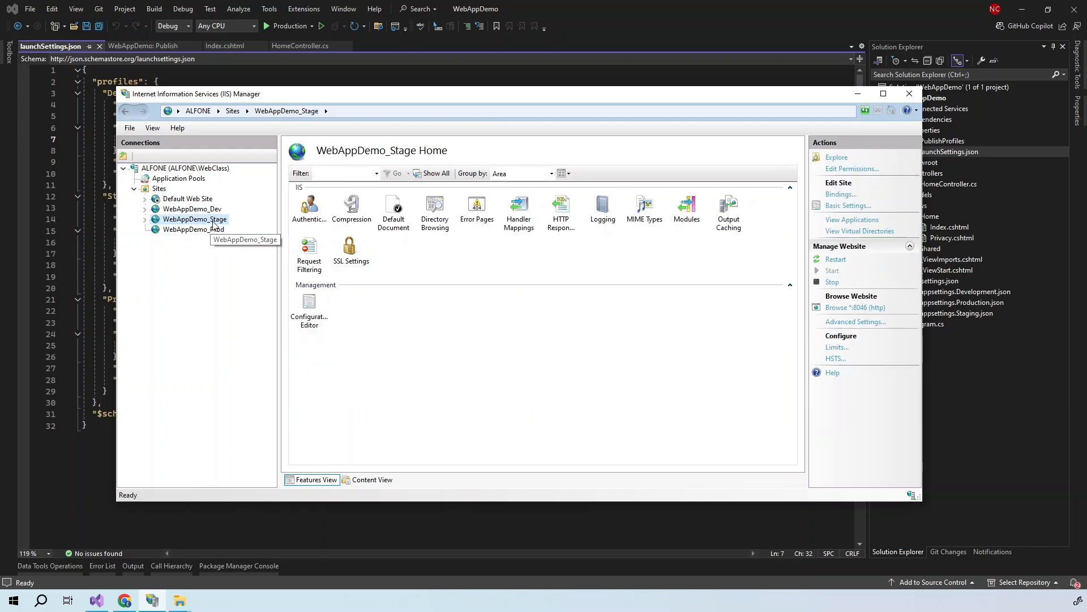
double_click(309, 310)
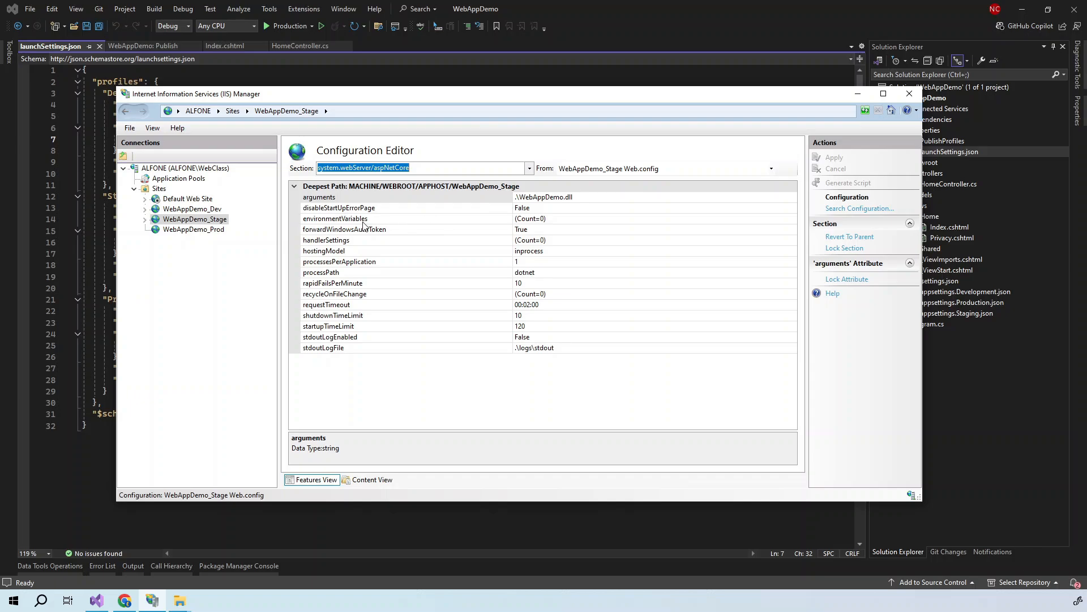
left_click(718, 219)
left_click(794, 219)
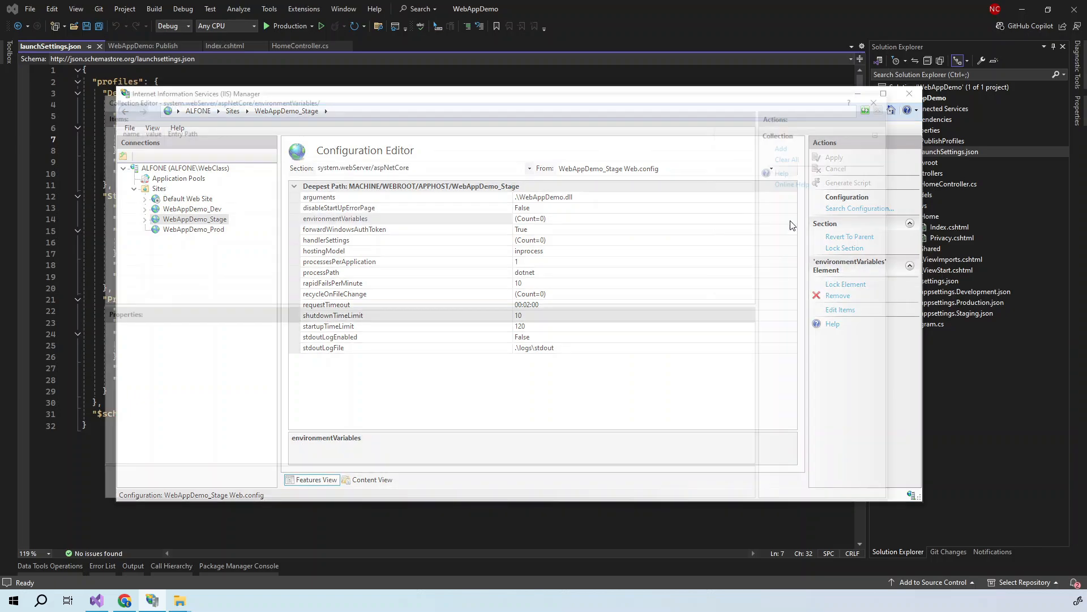
left_click(791, 144)
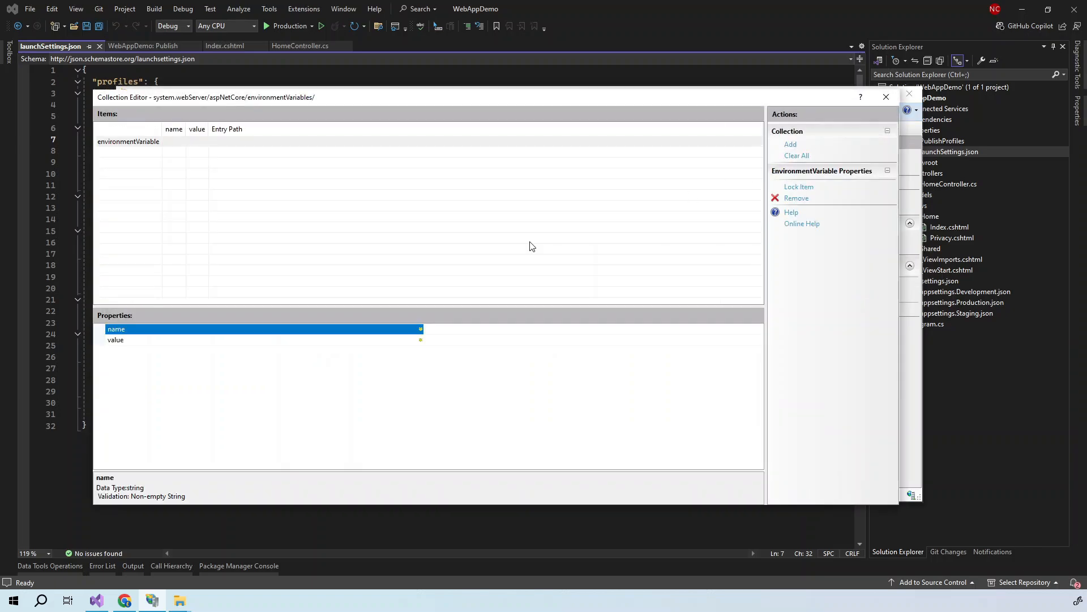
type("ASPNETCORE_ENVIRONMENTA")
left_click(453, 340)
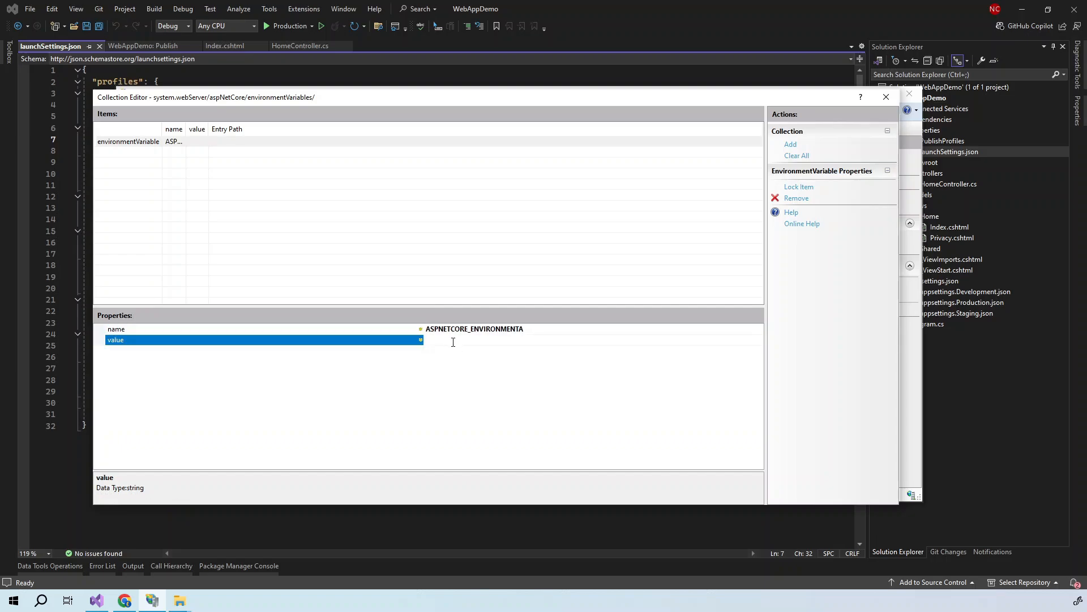
type("Staging")
left_click(885, 98)
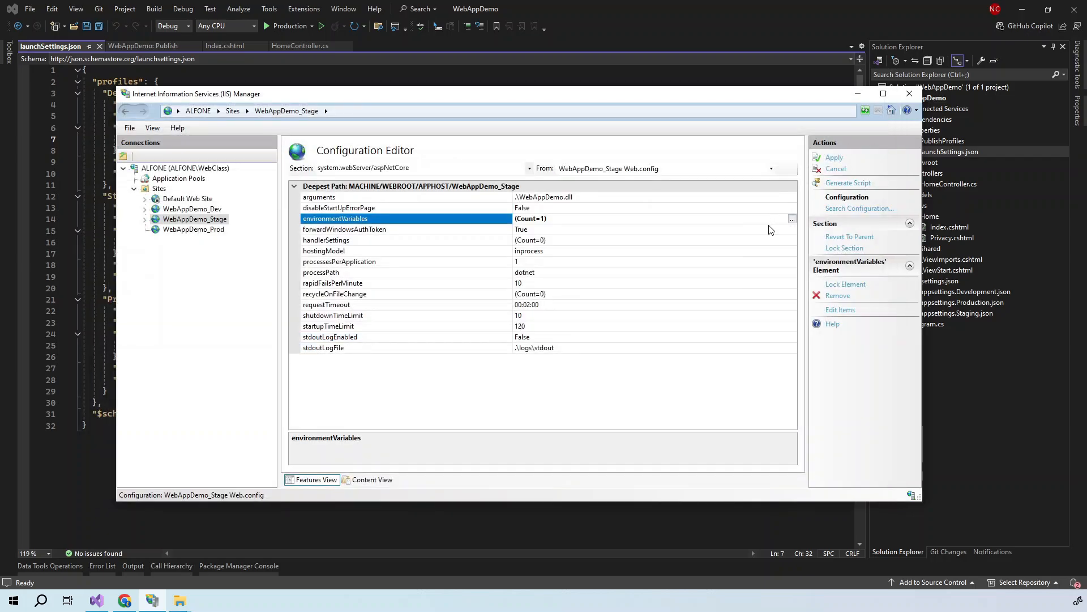
left_click(830, 162)
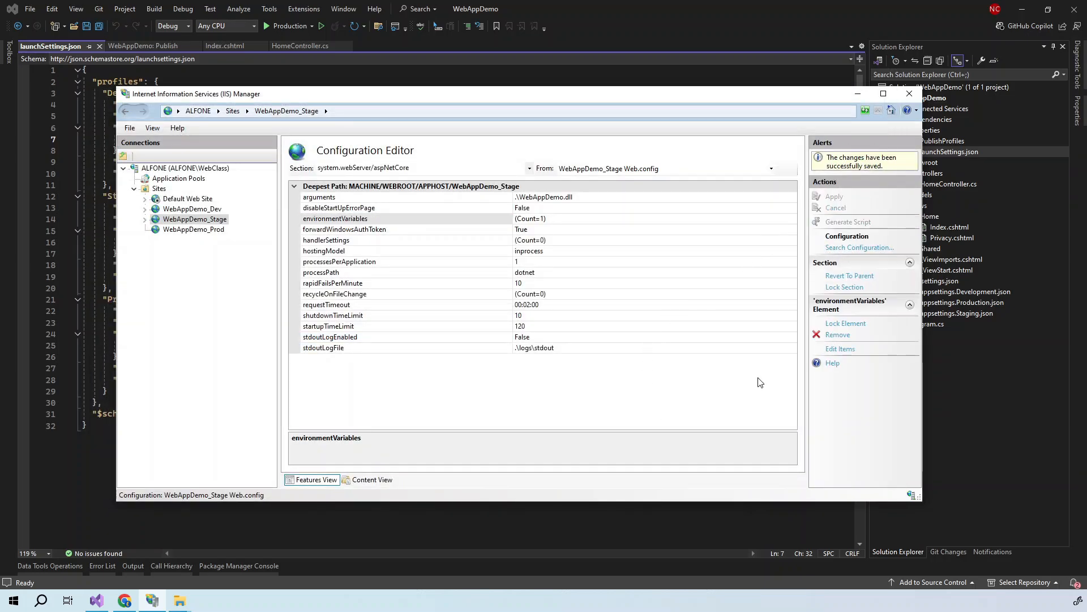
- In WebAppDemo_Dev's Configuration Editor, add the pasted ASPNETCORE variable with value Development, then apply
left_click(199, 209)
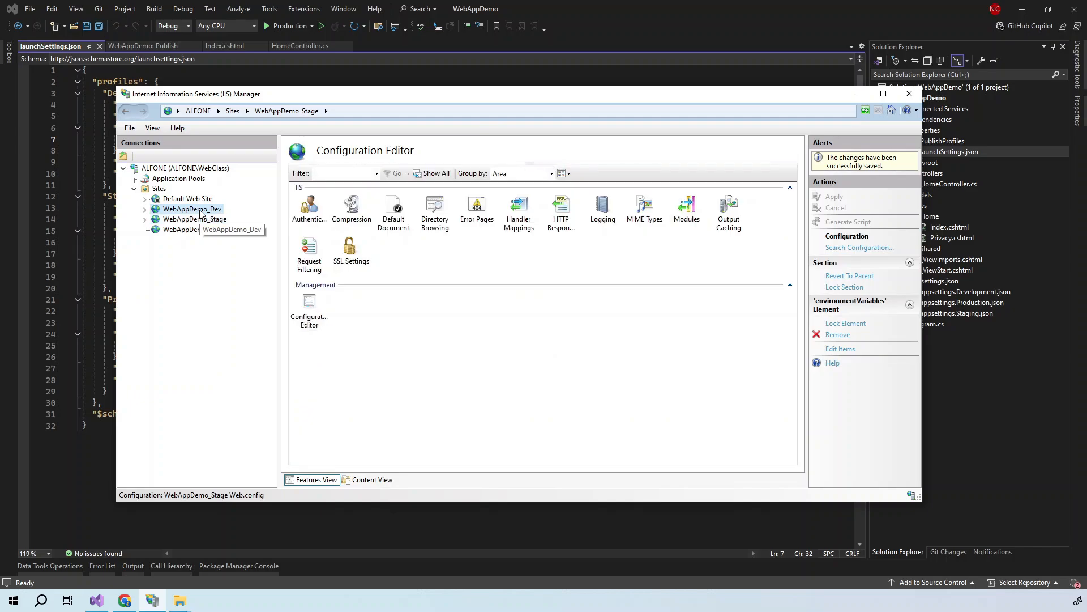
double_click(314, 320)
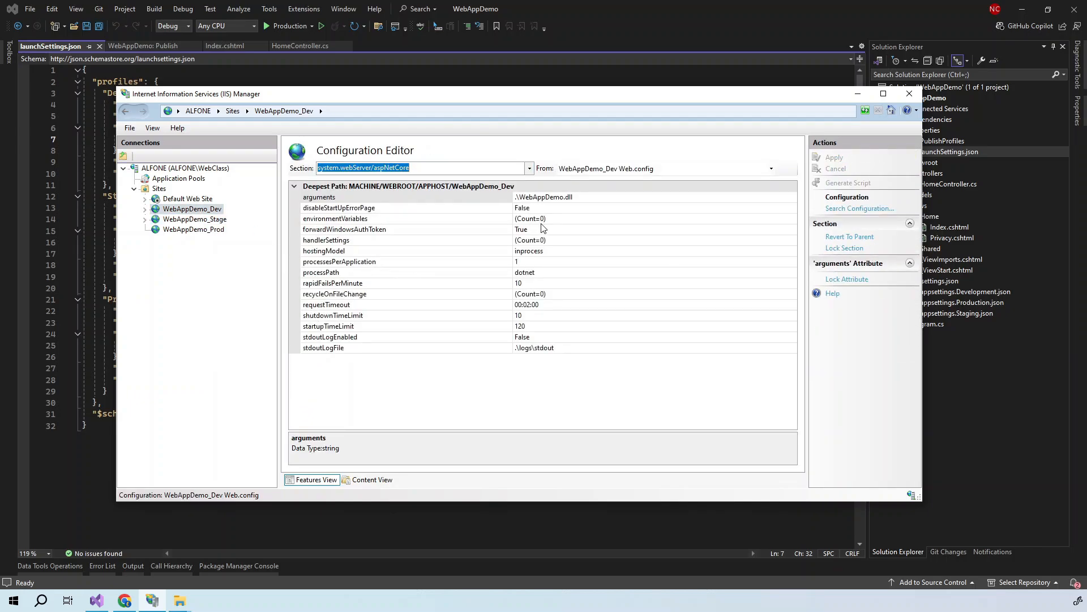
left_click(561, 220)
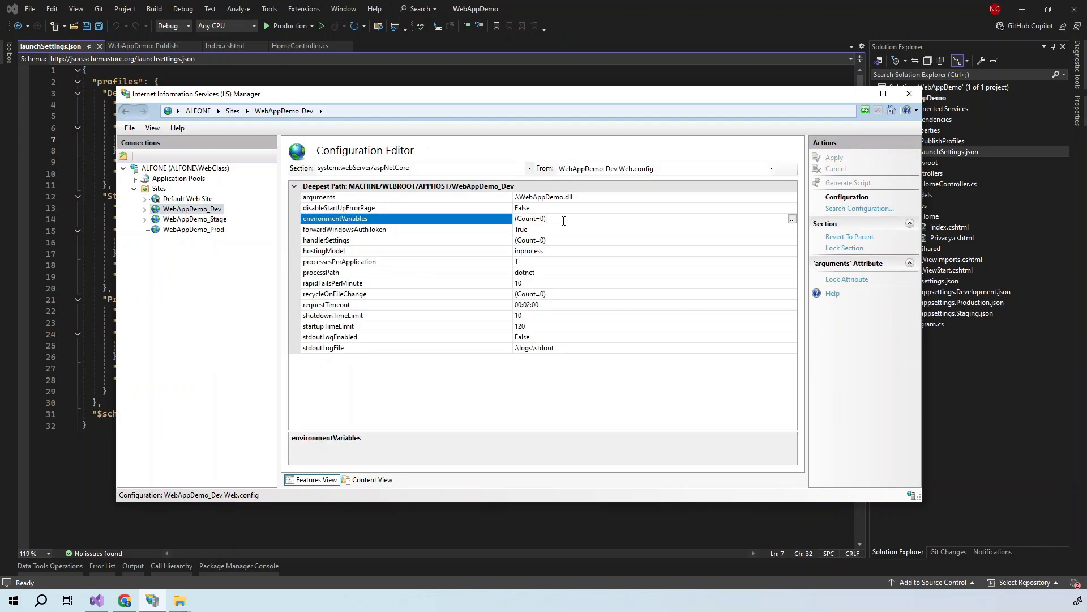
left_click(793, 219)
left_click(805, 159)
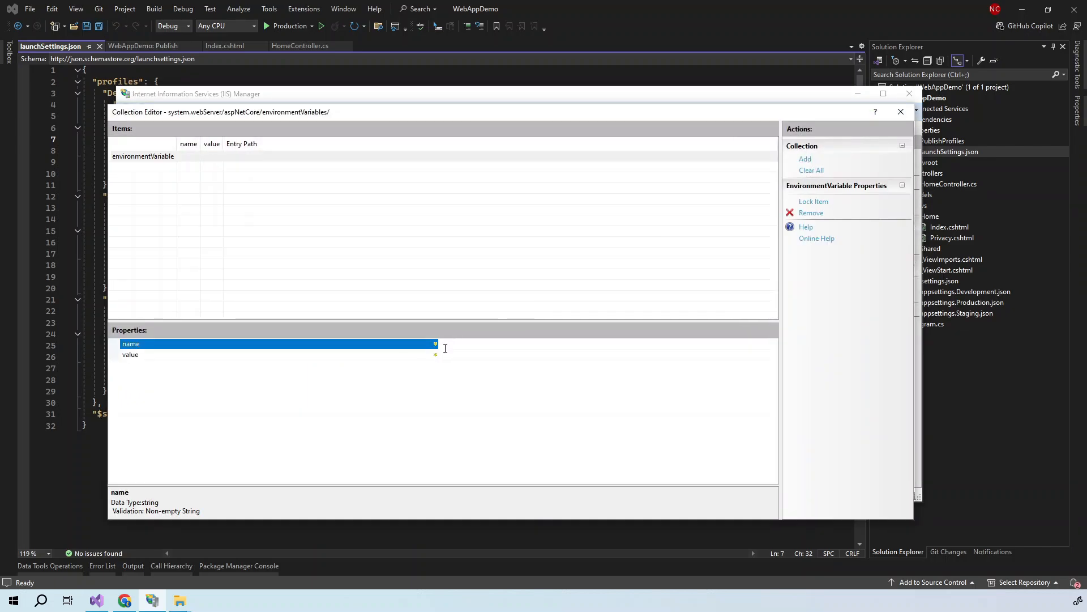
type("ASPNETCORE_ENVIRONMENTA")
left_click(469, 356)
type("D")
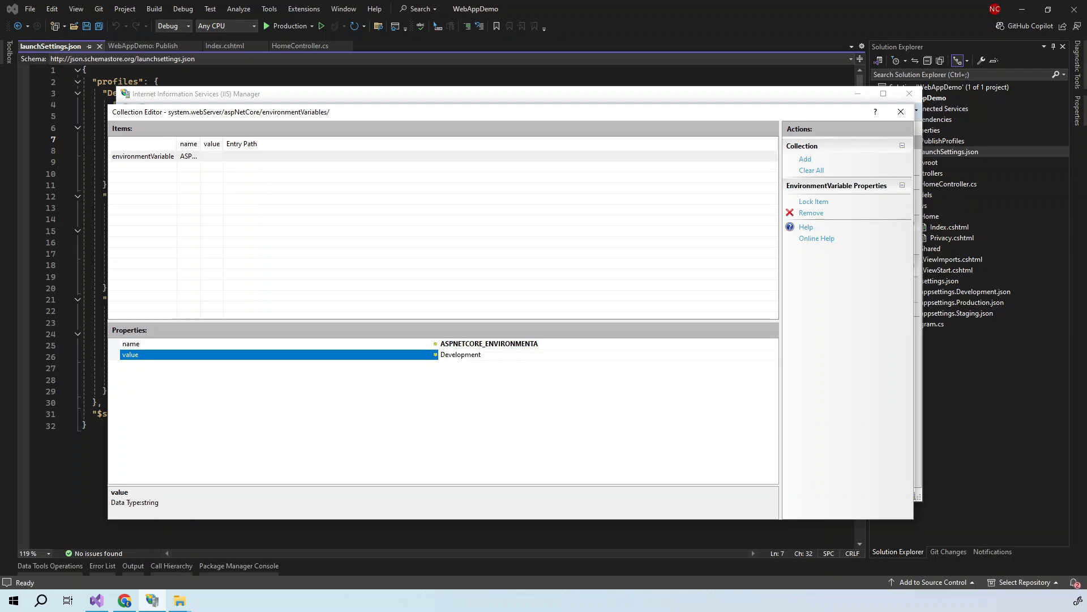
left_click(901, 112)
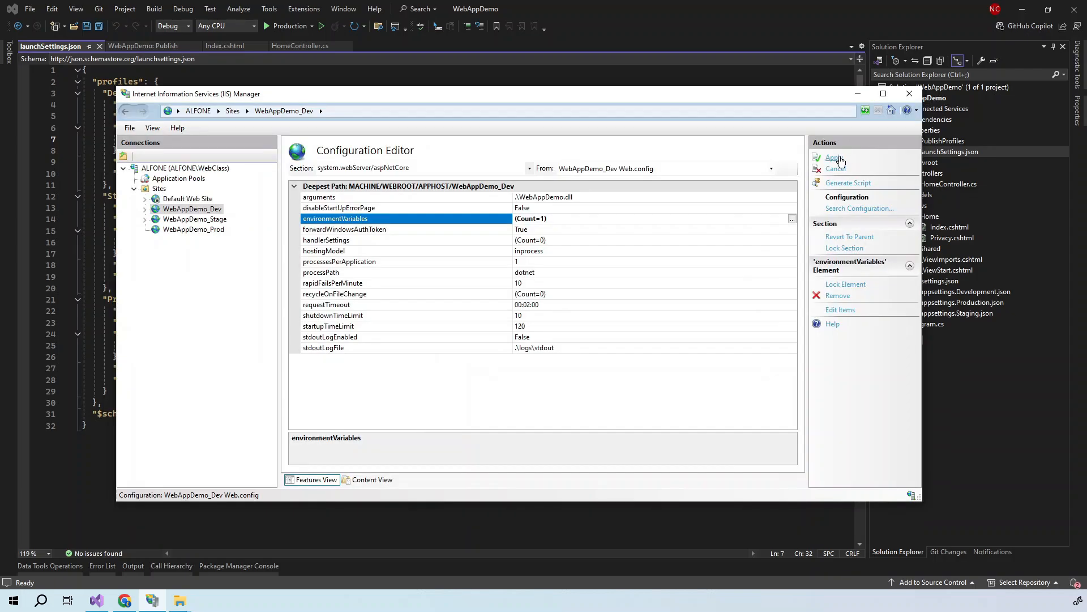
left_click(835, 159)
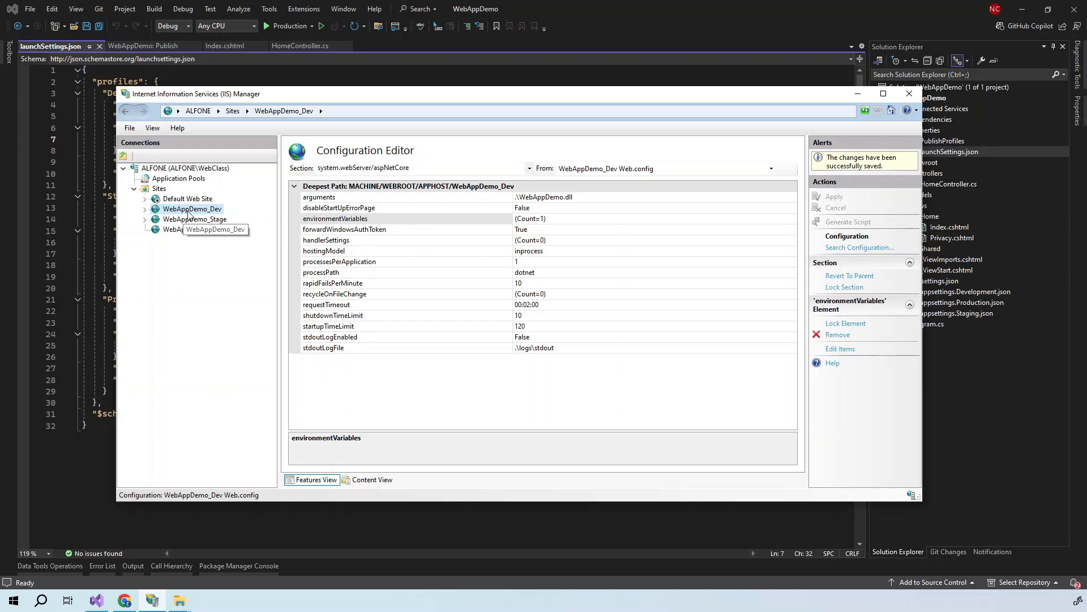
- Check the WebAppDemo_Dev, WebAppDemo_Stage and WebAppDemo_Prod site homes, ending on WebAppDemo_Dev
left_click(188, 211)
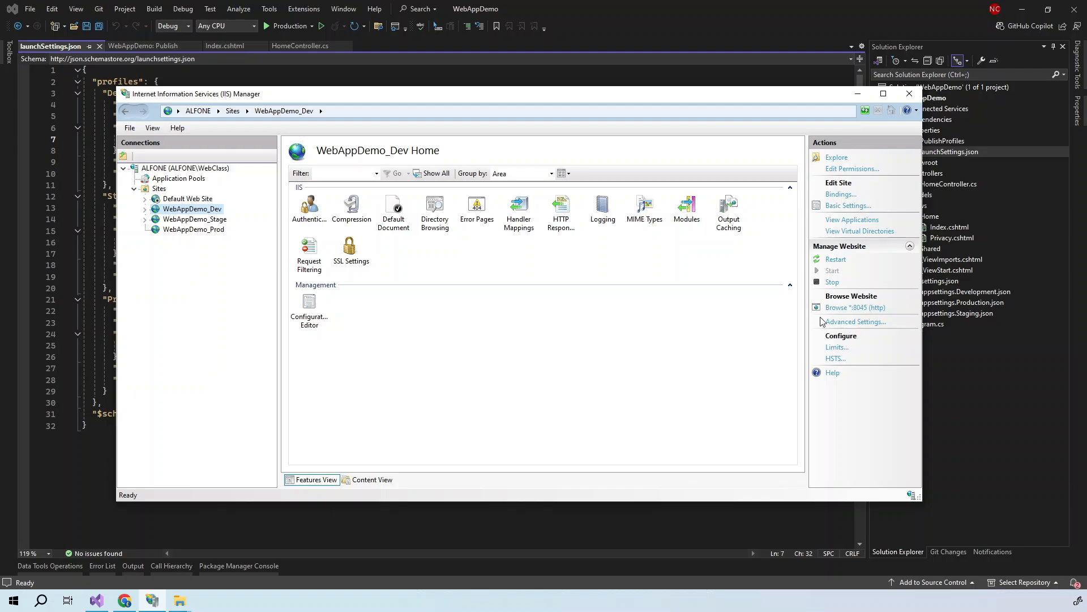
left_click(199, 222)
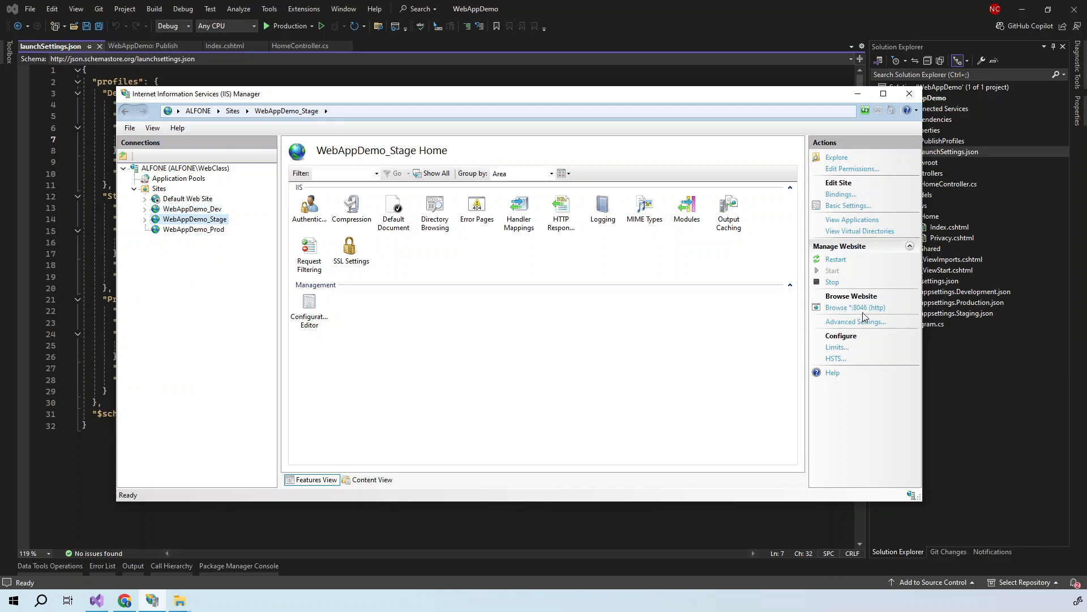
left_click(204, 230)
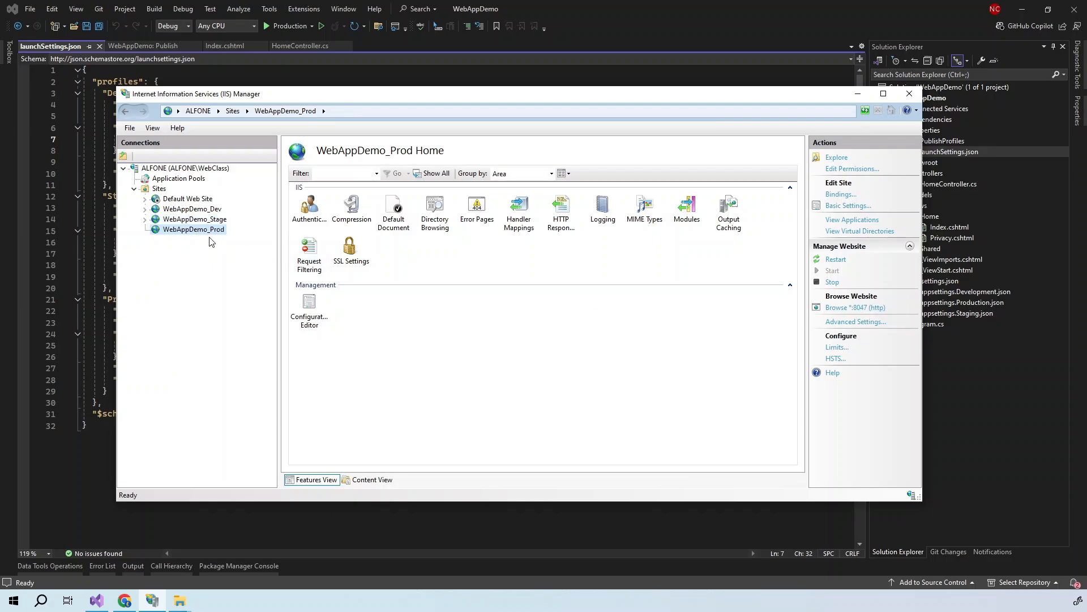
left_click(197, 210)
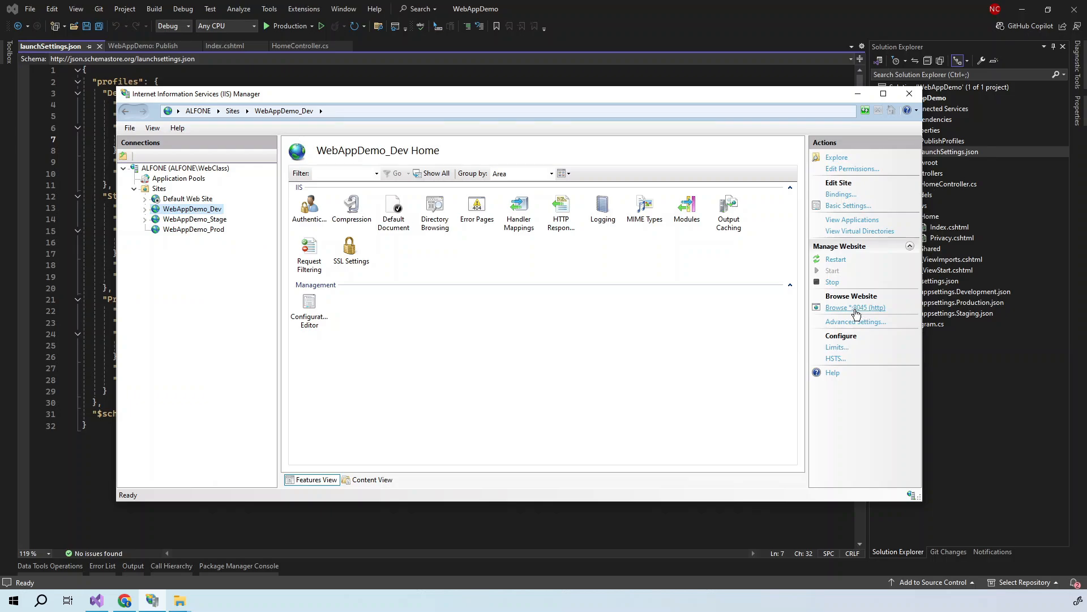
left_click(855, 308)
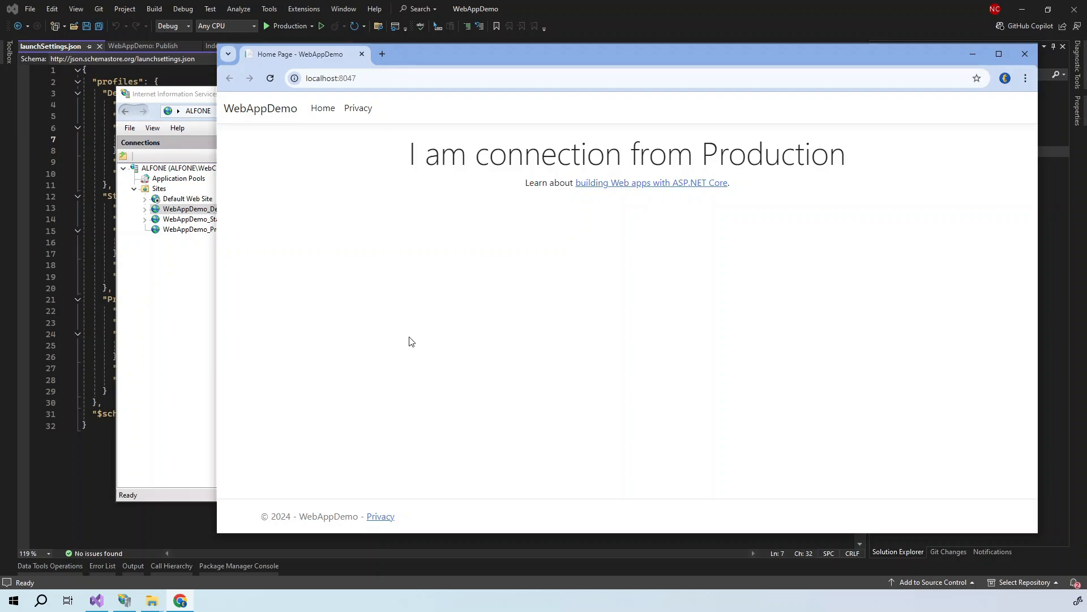
left_click(1025, 54)
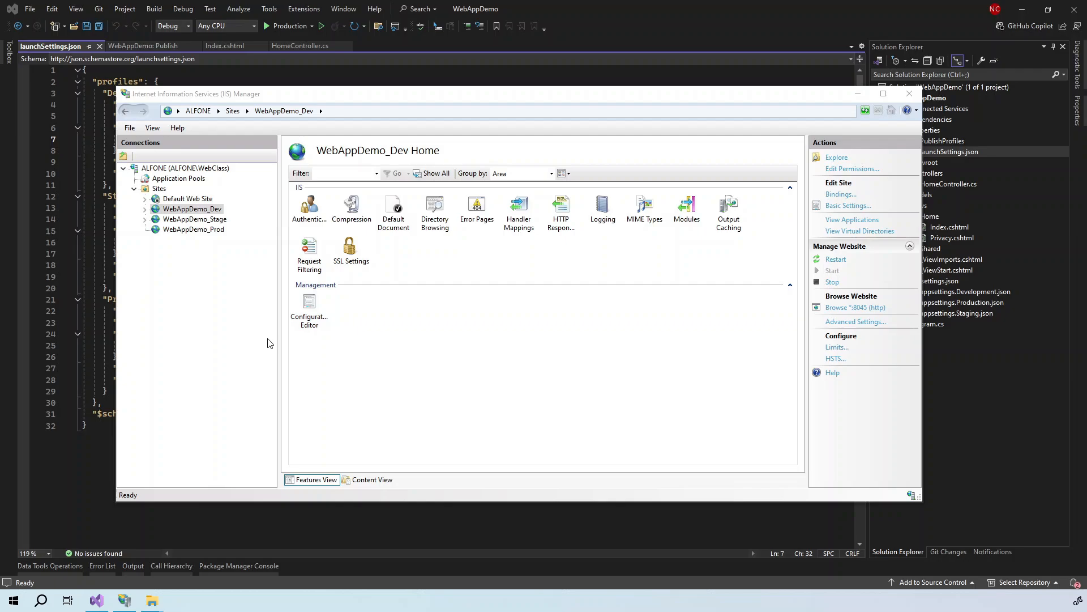
- Fix the Dev site's variable name to ASPNETCORE_ENVIRONMENT, keeping value Development, and apply
double_click(311, 324)
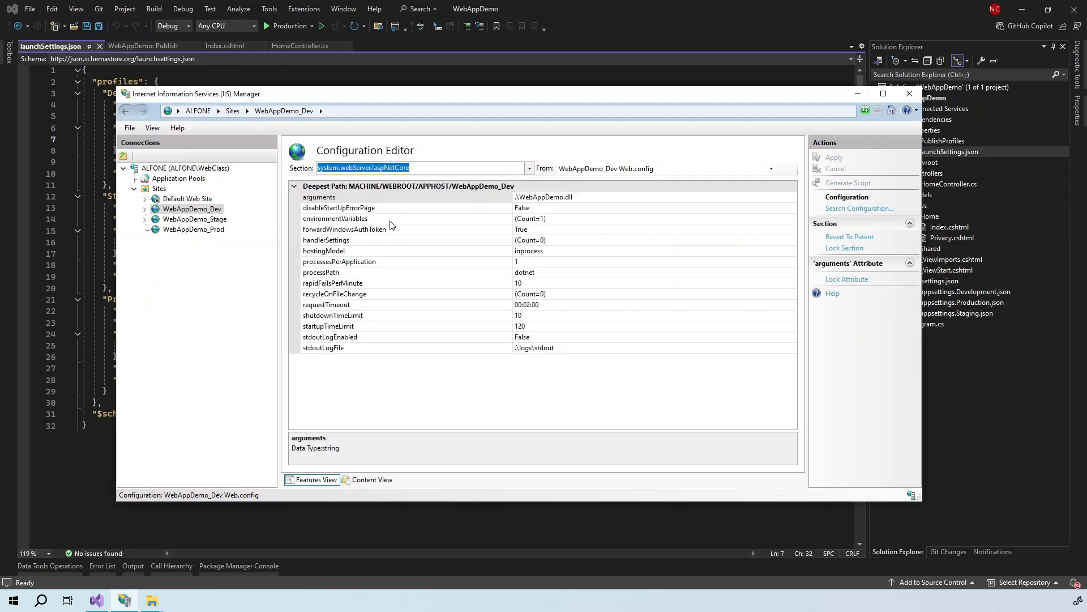
left_click(585, 220)
left_click(792, 219)
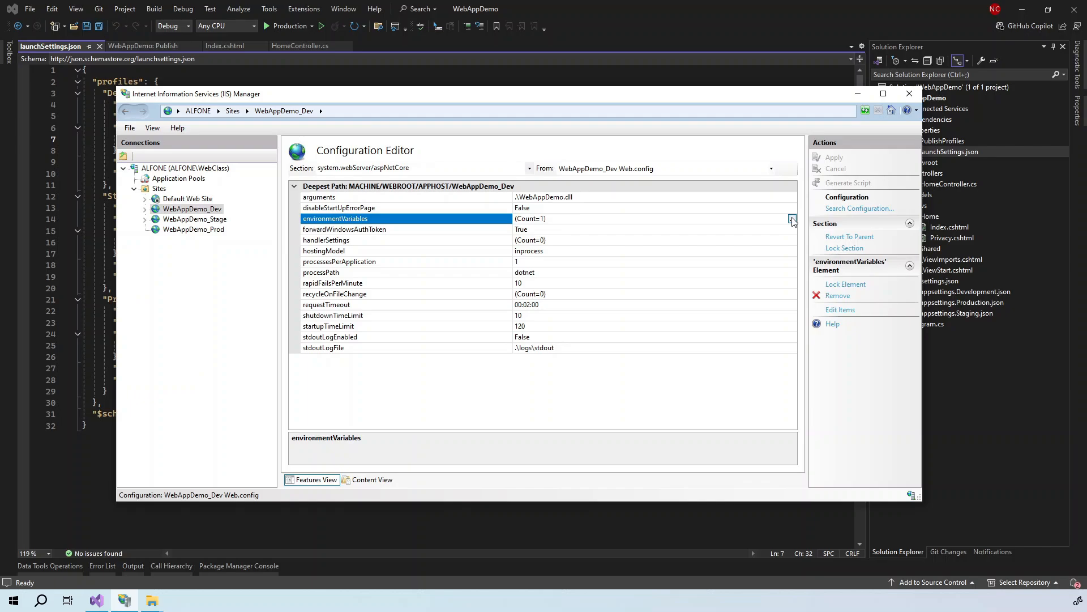
left_click(221, 158)
left_click(514, 346)
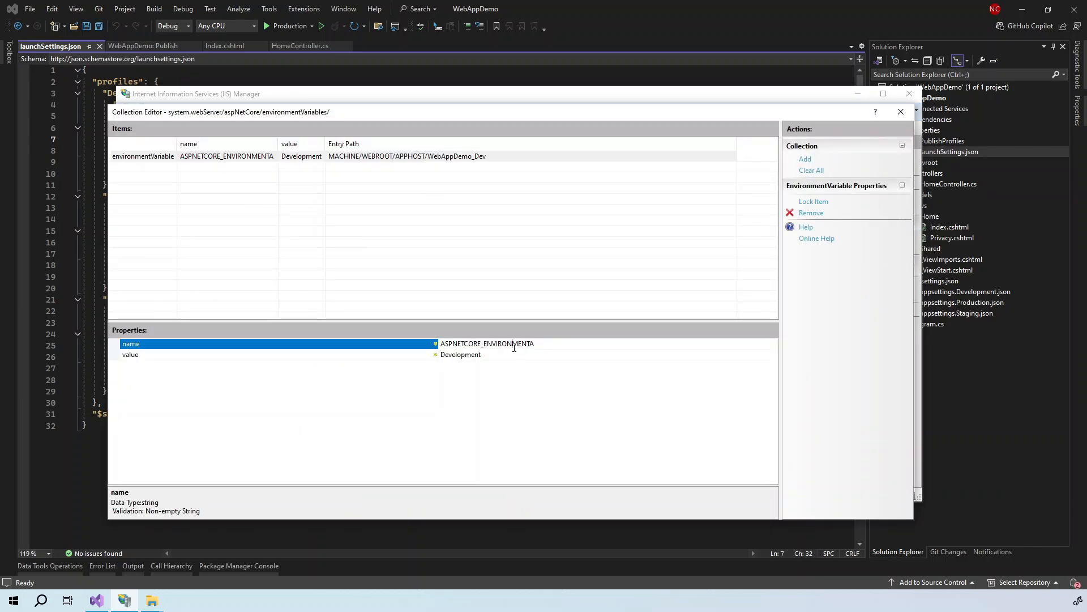
left_click_drag(448, 344, 545, 343)
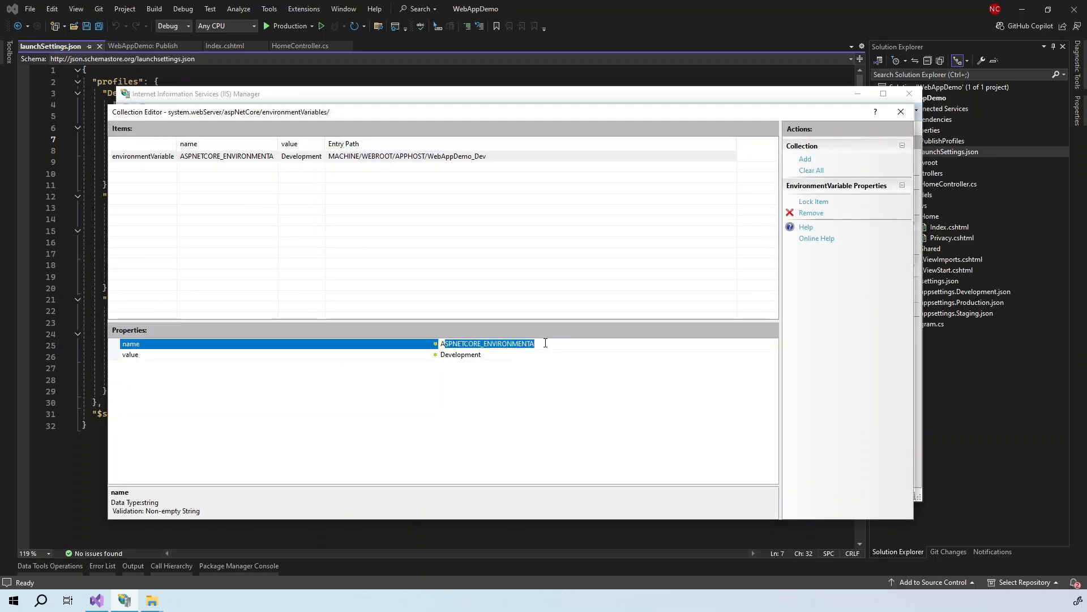
left_click(545, 342)
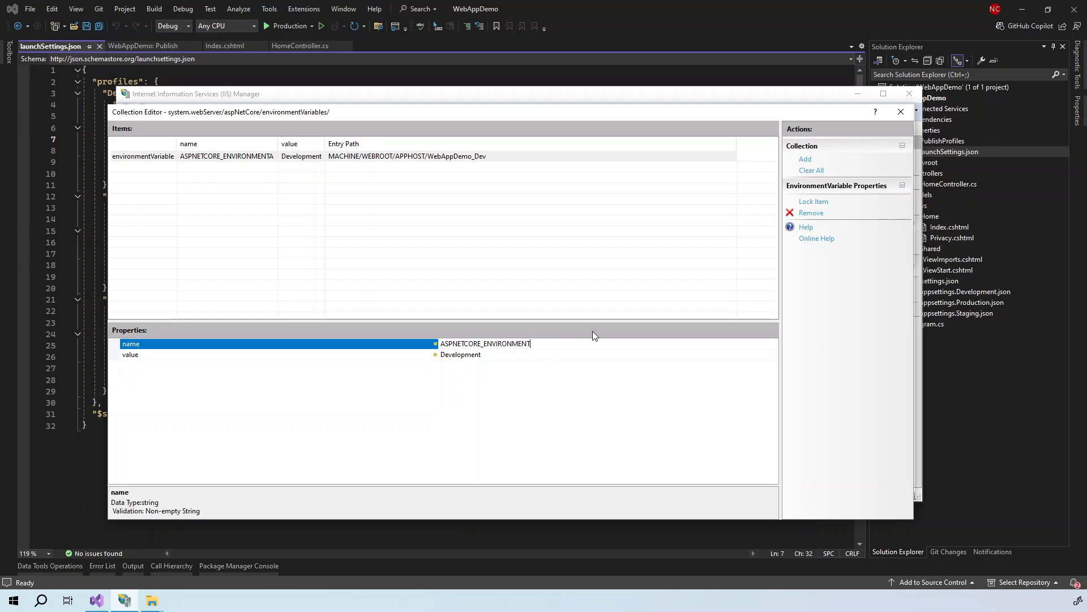
left_click(902, 113)
left_click(835, 157)
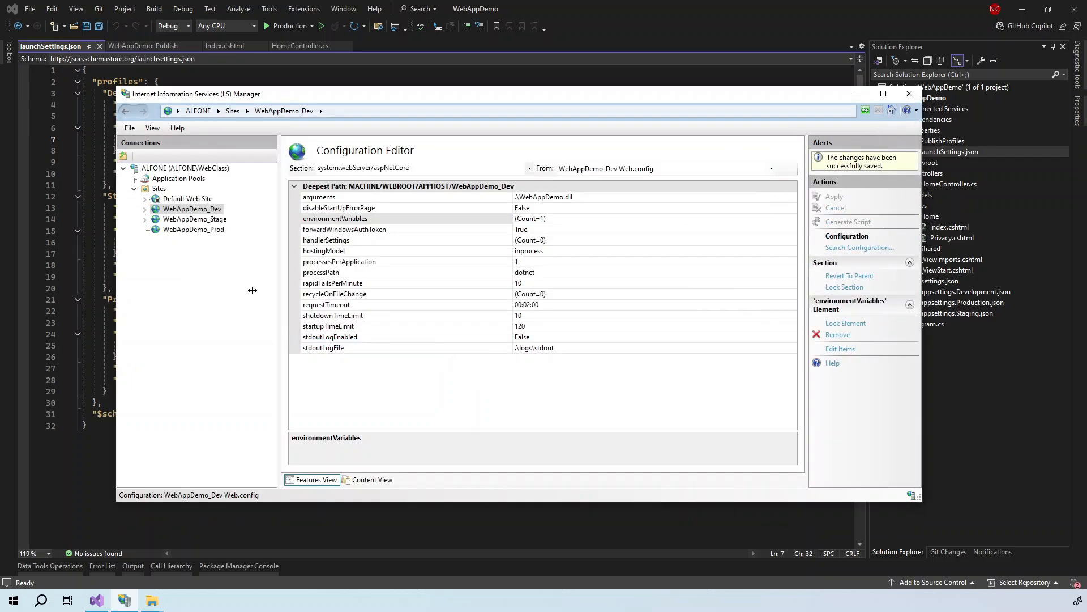
- Delete the extra trailing A from WebAppDemo_Stage's Staging variable name and apply
left_click(203, 220)
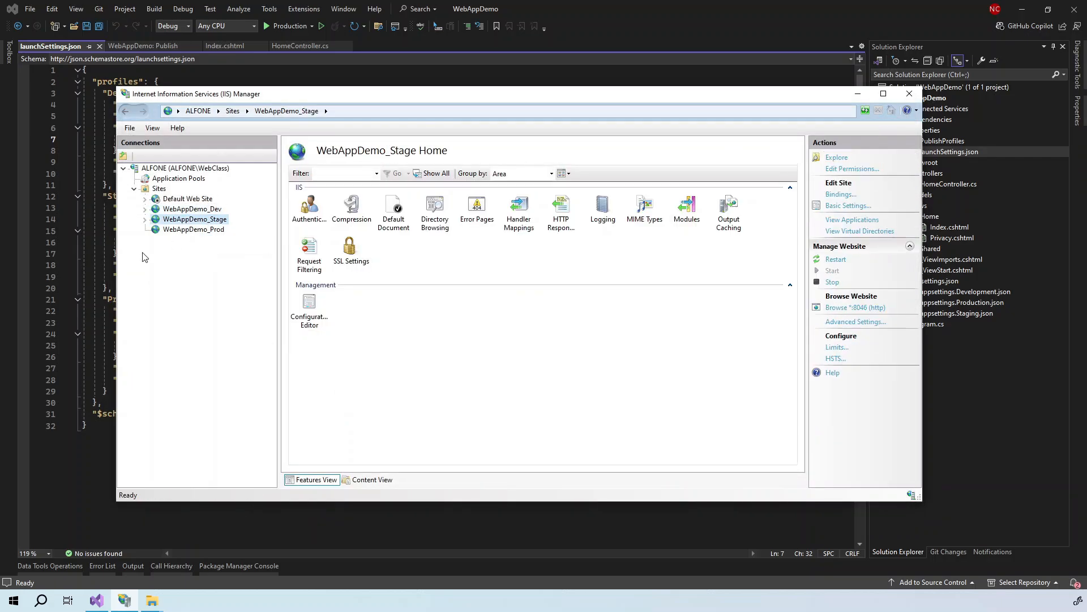
double_click(309, 309)
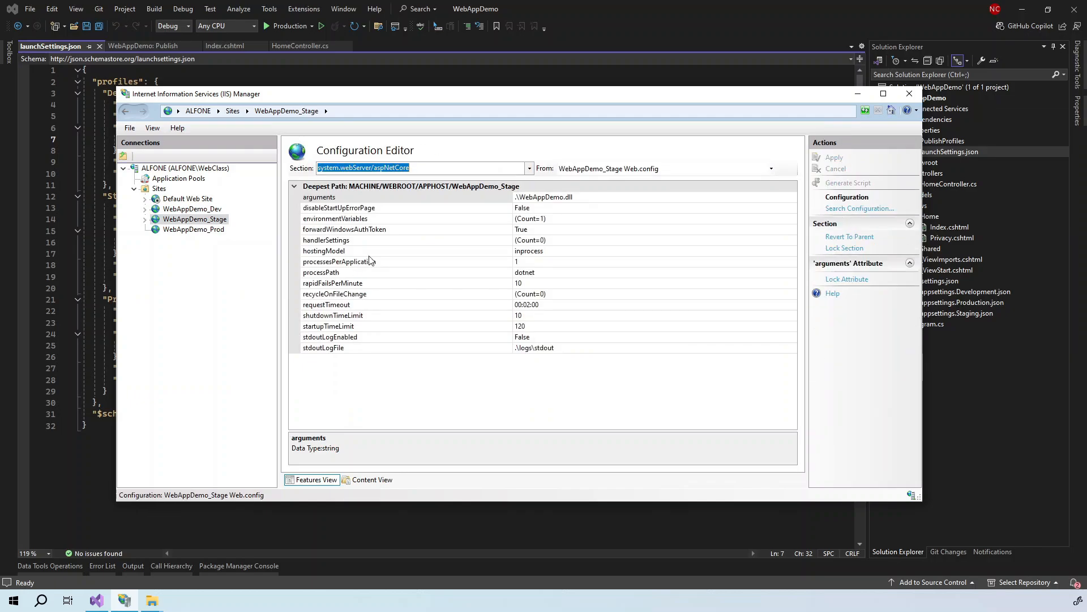
left_click(564, 221)
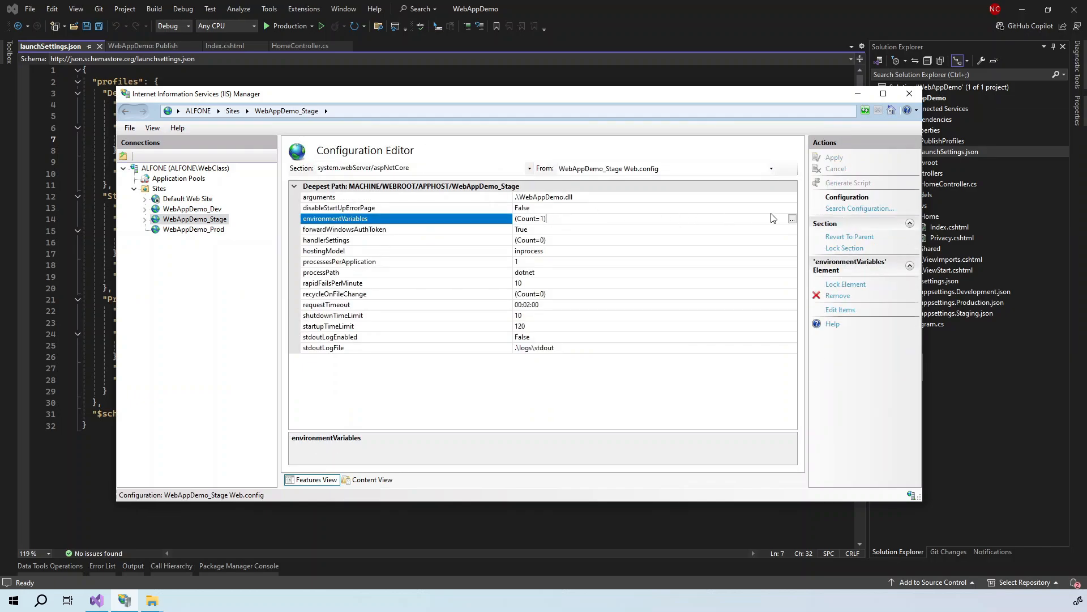
left_click(792, 218)
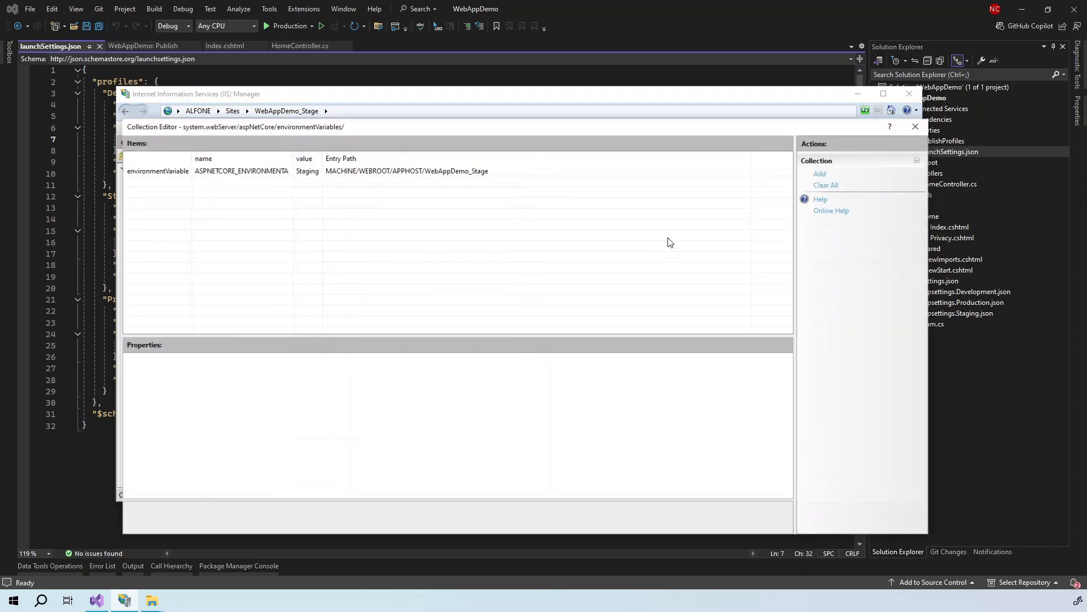
left_click(221, 171)
left_click(533, 358)
left_click_drag(544, 359, 556, 359)
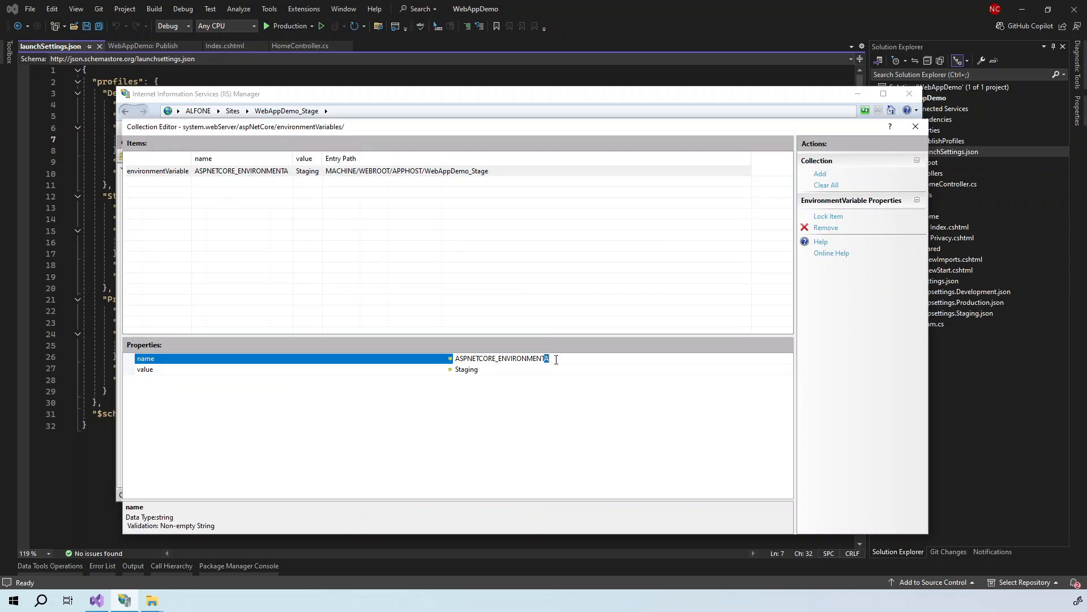
key("BackSpace")
left_click(915, 127)
left_click(838, 161)
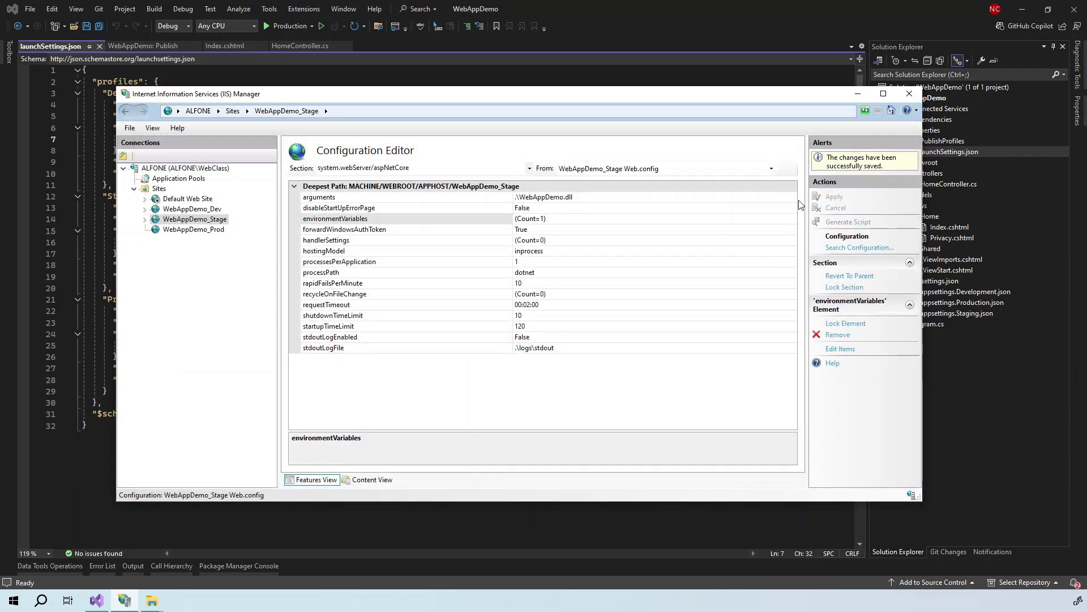
- Rename WebAppDemo_Prod's Production variable to ASPNETCORE_ENVIRONMENT, apply, then return to WebAppDemo_Dev
left_click(198, 231)
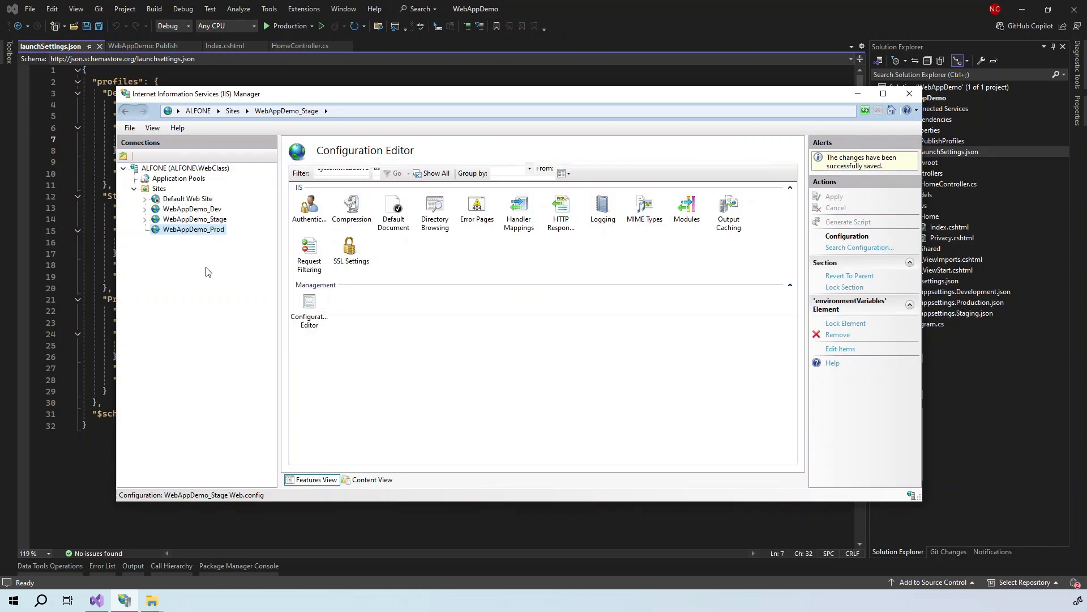
double_click(309, 319)
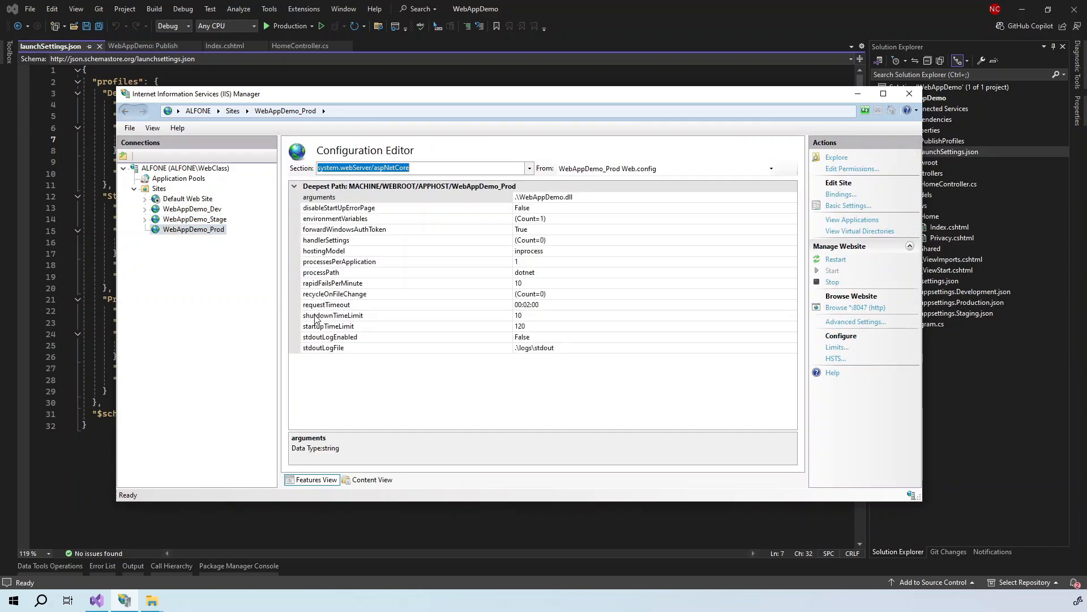
left_click(688, 221)
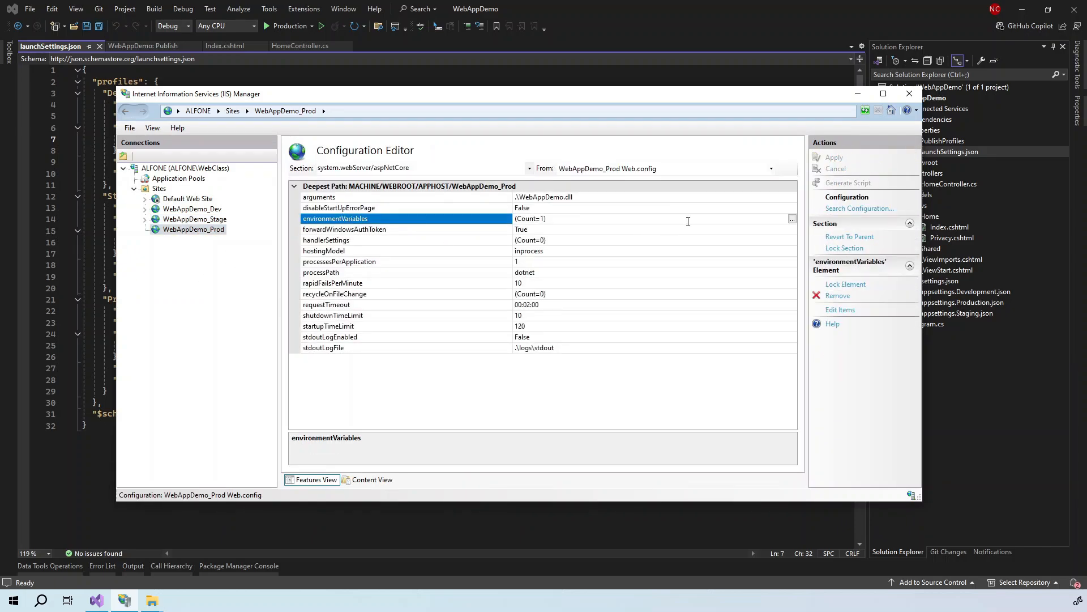
left_click(792, 219)
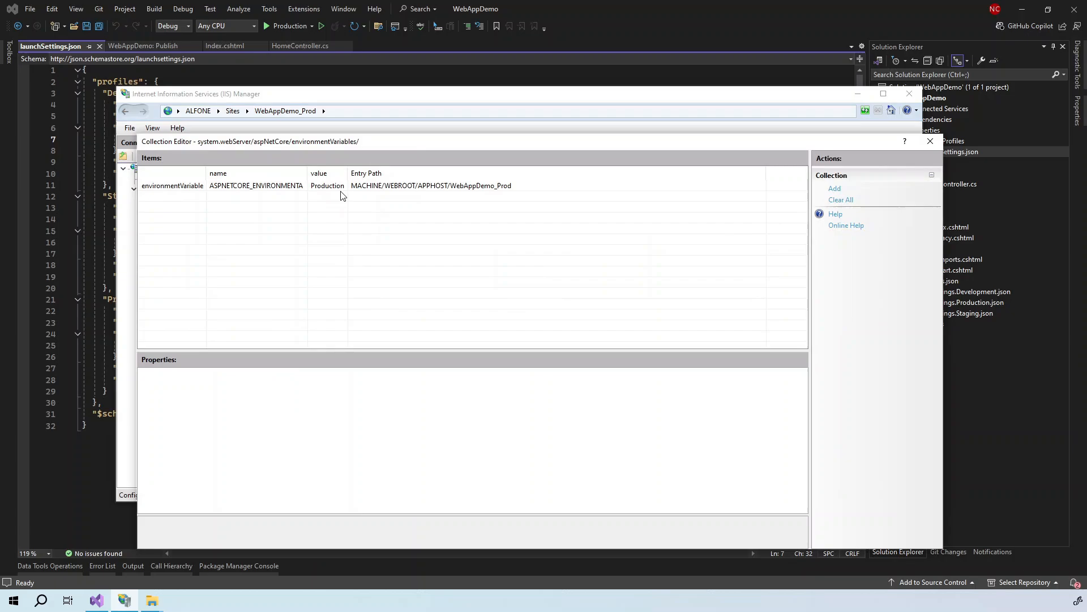
left_click(250, 187)
left_click(580, 373)
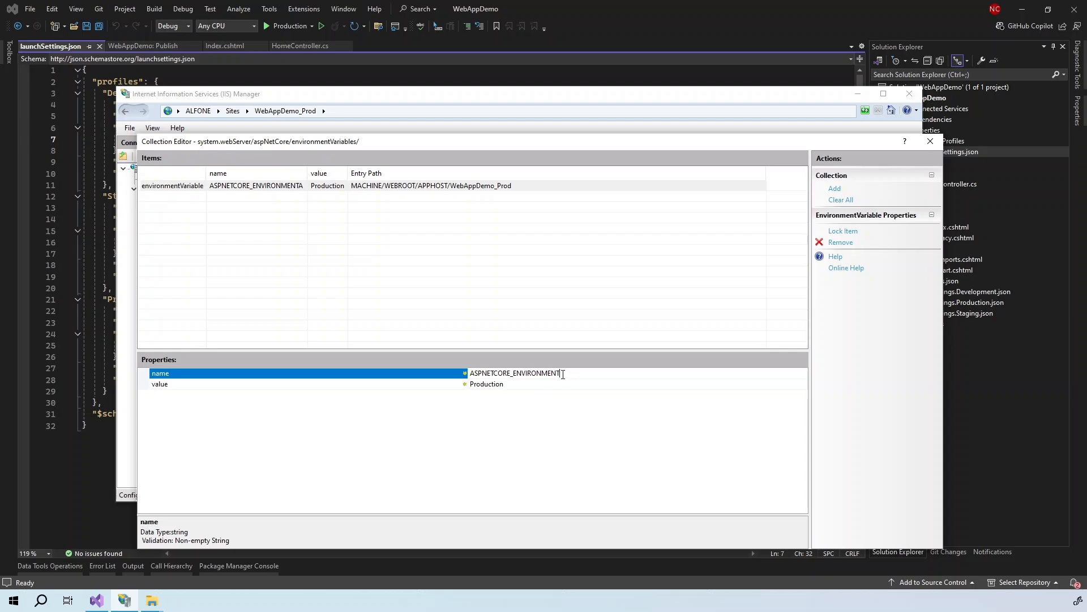
left_click(930, 141)
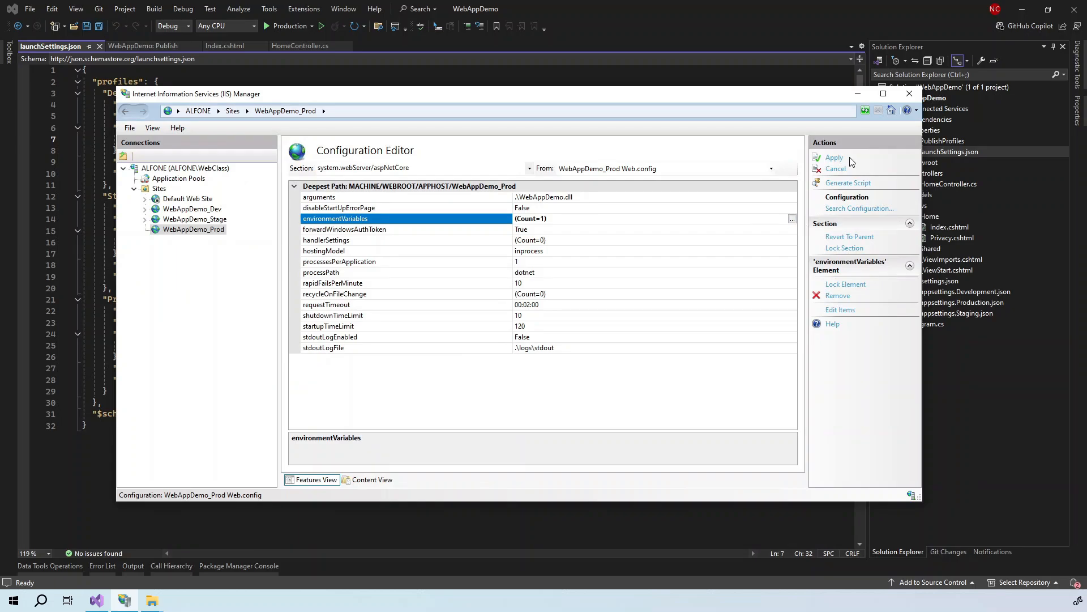
left_click(834, 159)
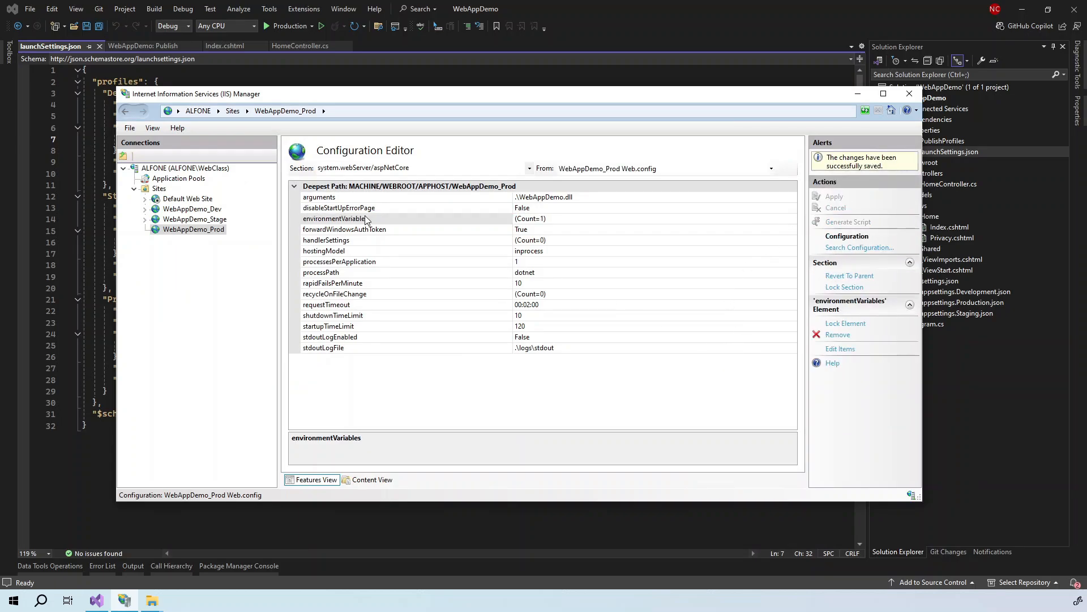
left_click(203, 209)
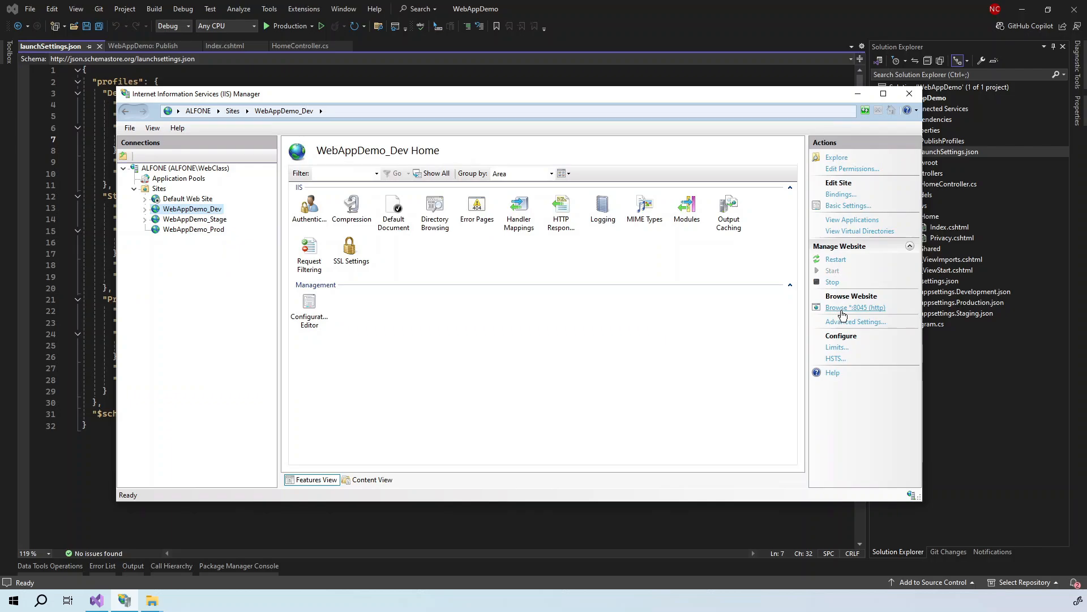
- Browse the Dev site on port 8045 and Stage site on port 8046, confirming Development and Staging
left_click(844, 311)
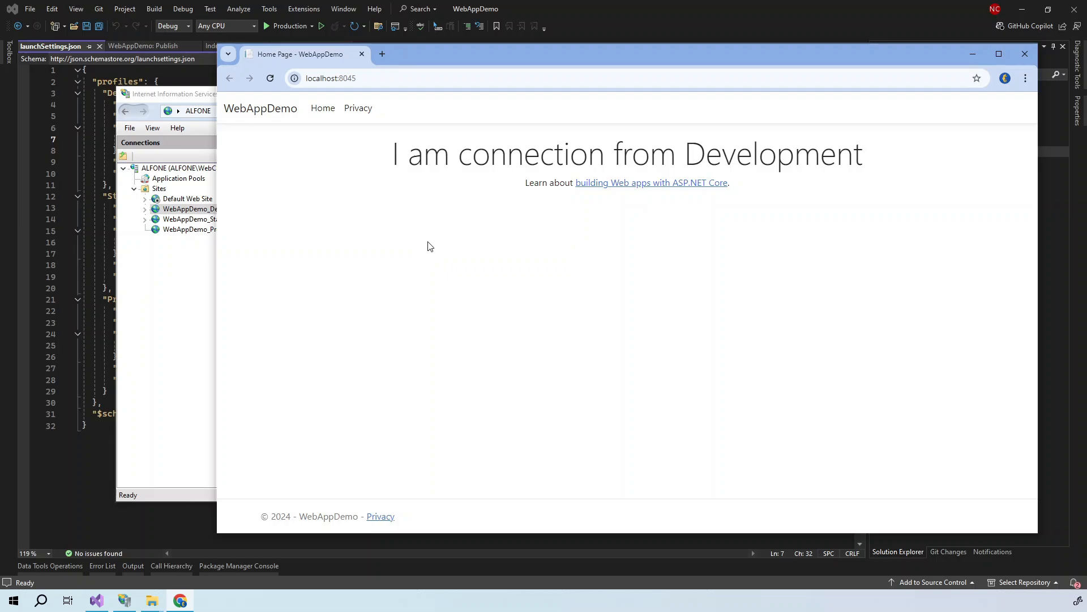
left_click(1026, 53)
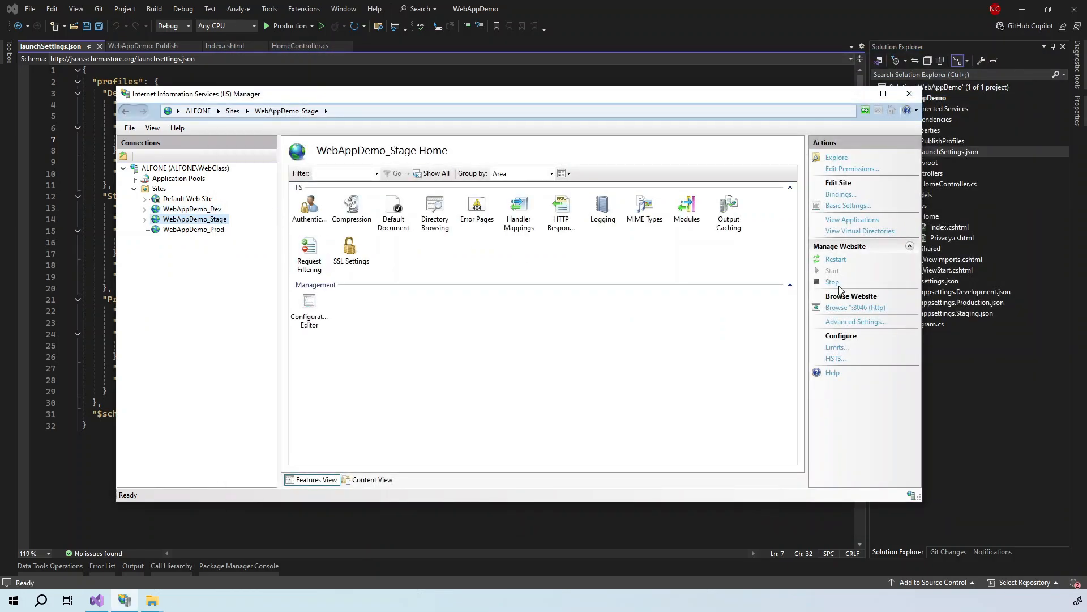
left_click(848, 309)
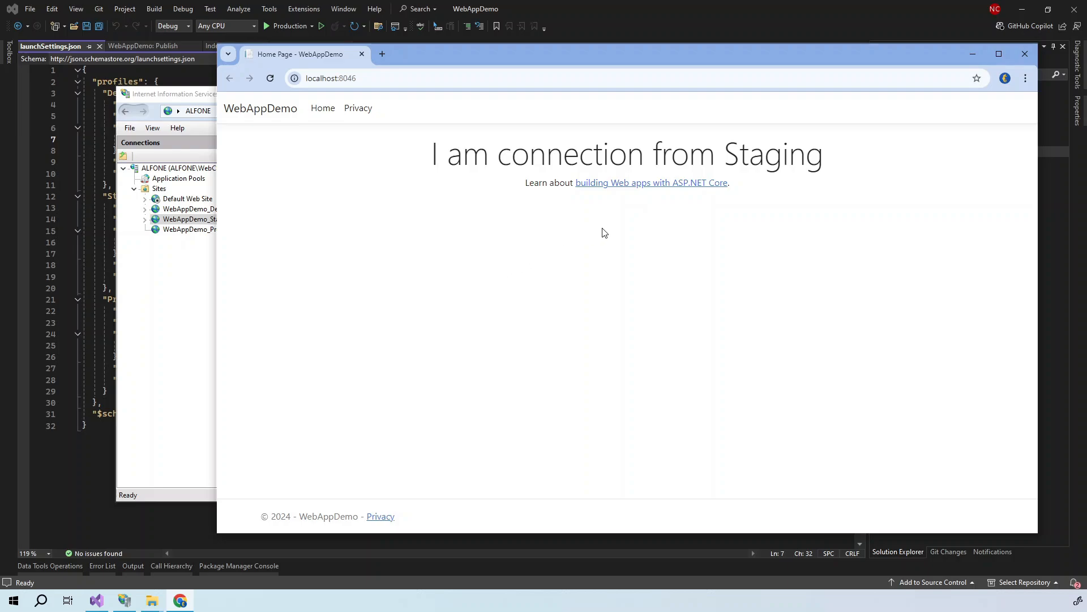
left_click(1027, 55)
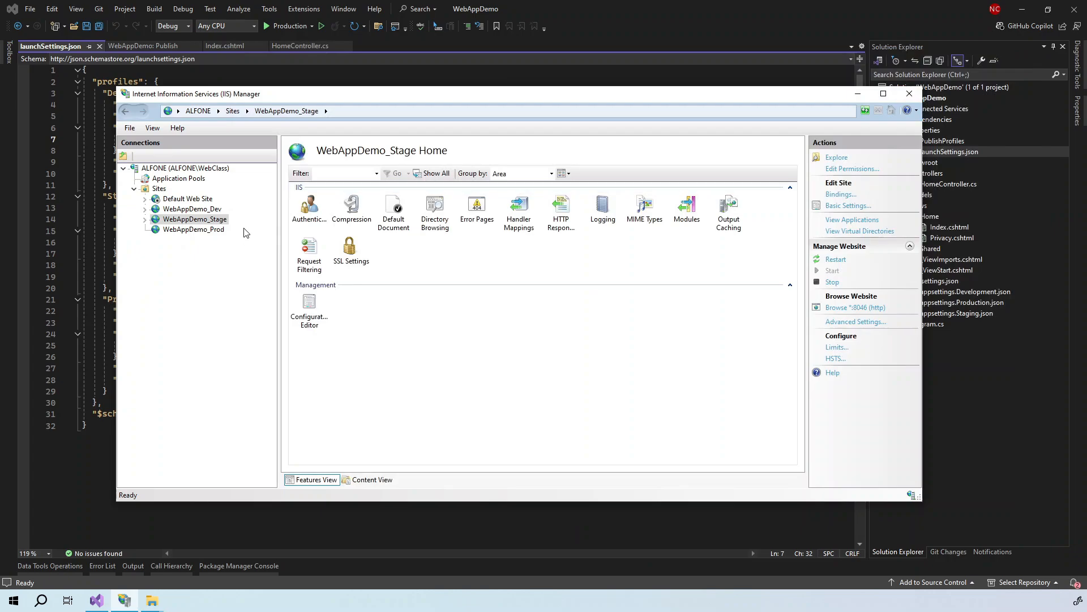
- Browse WebAppDemo_Prod on port 8047 to see its Production page
left_click(218, 233)
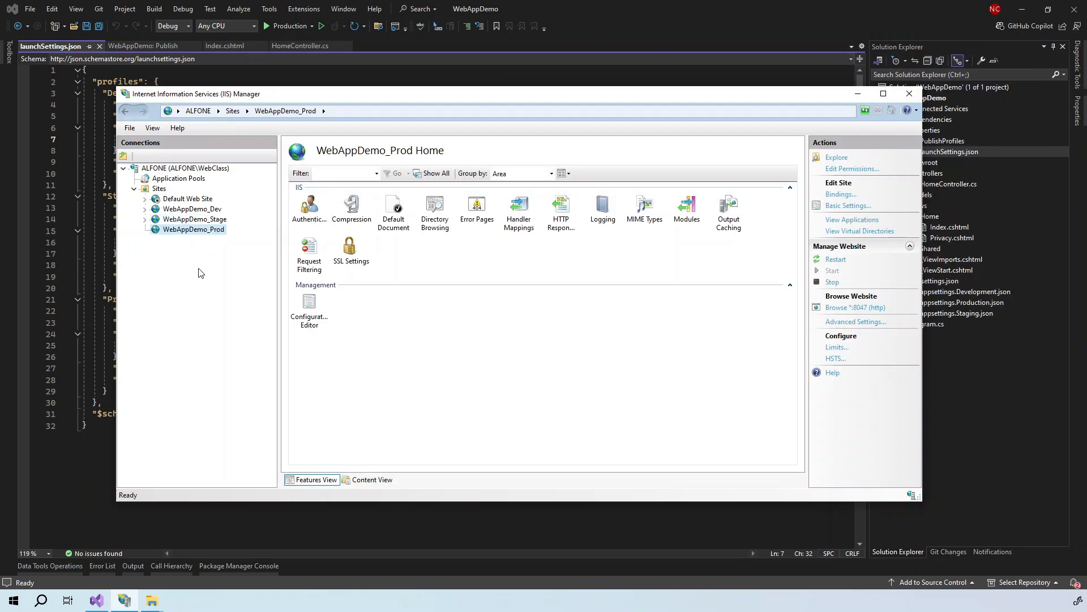
left_click(841, 310)
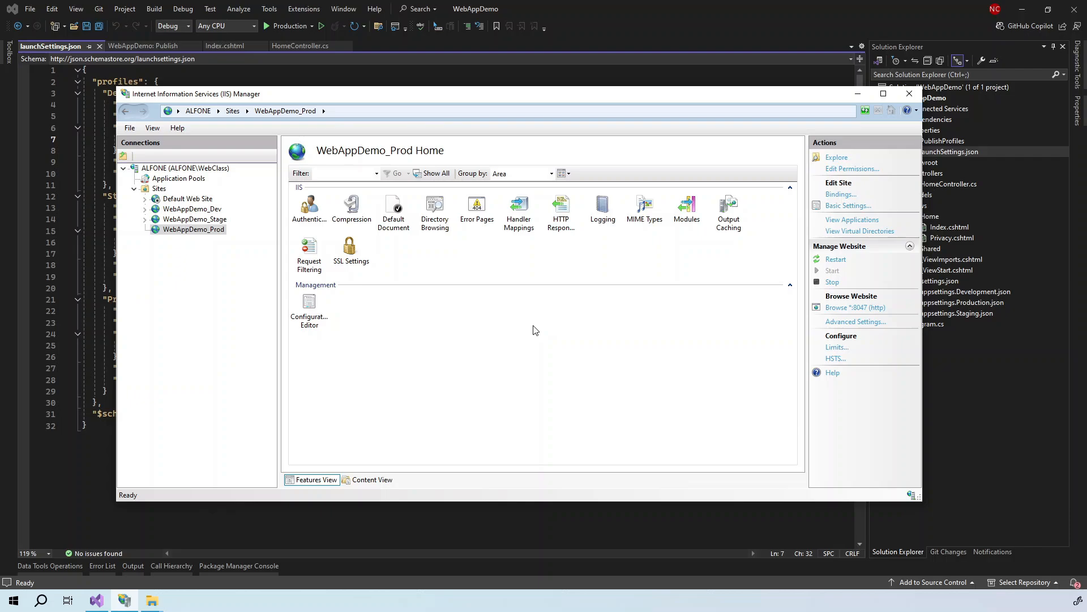